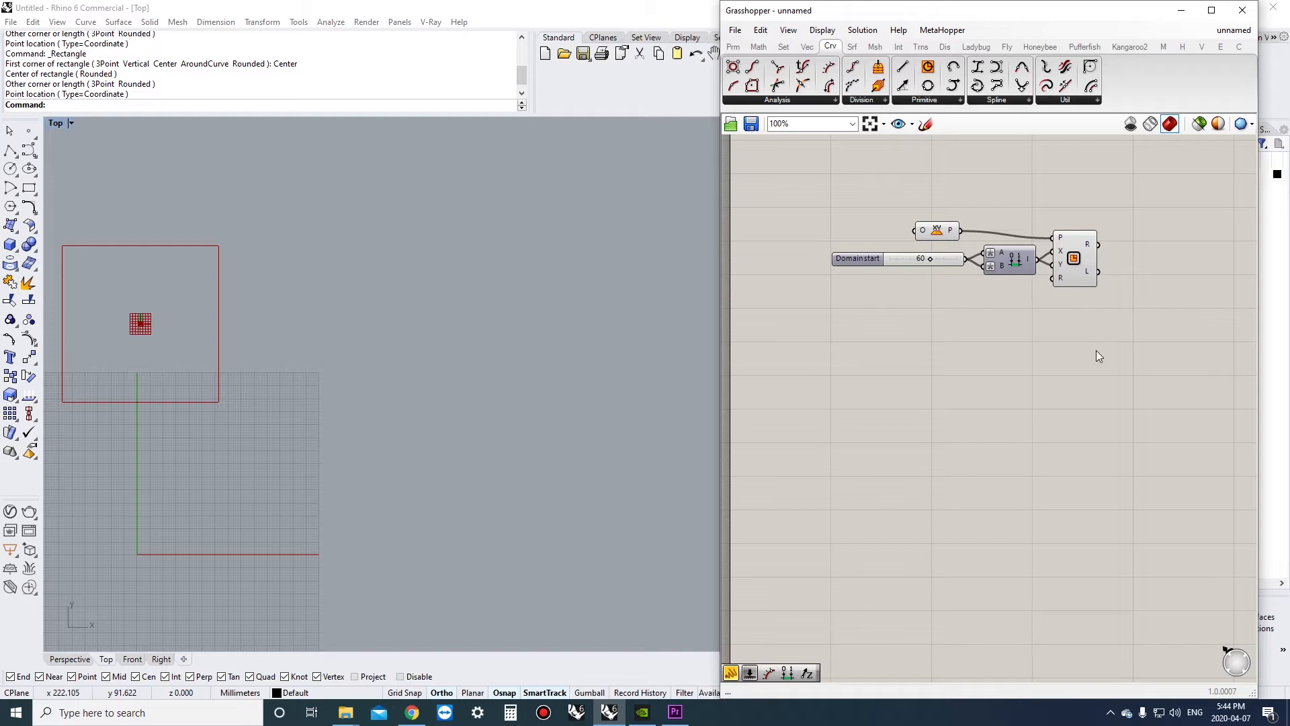
- Move the XY Plane component beside the Rectangle component, directly above the domain component, to tidy the definition
drag(939, 230, 1005, 233)
click(1025, 281)
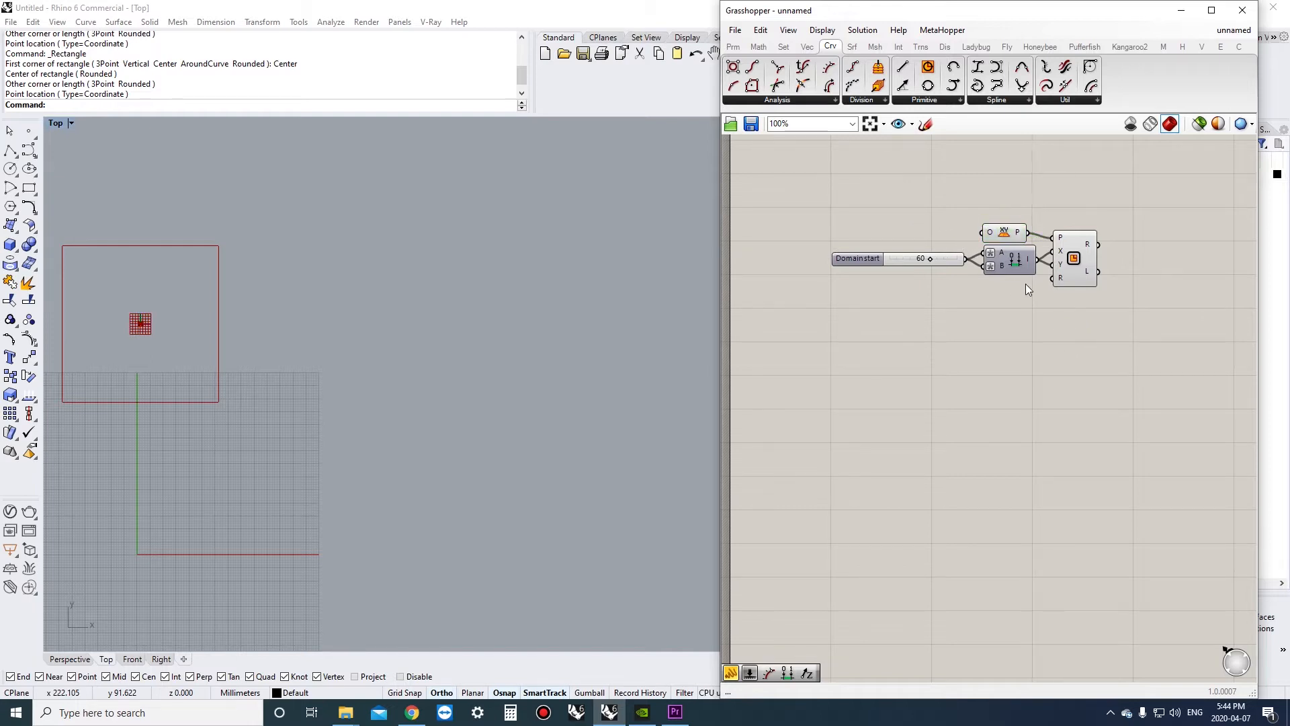
drag(1075, 269, 1073, 271)
click(1080, 295)
click(1074, 266)
click(1078, 330)
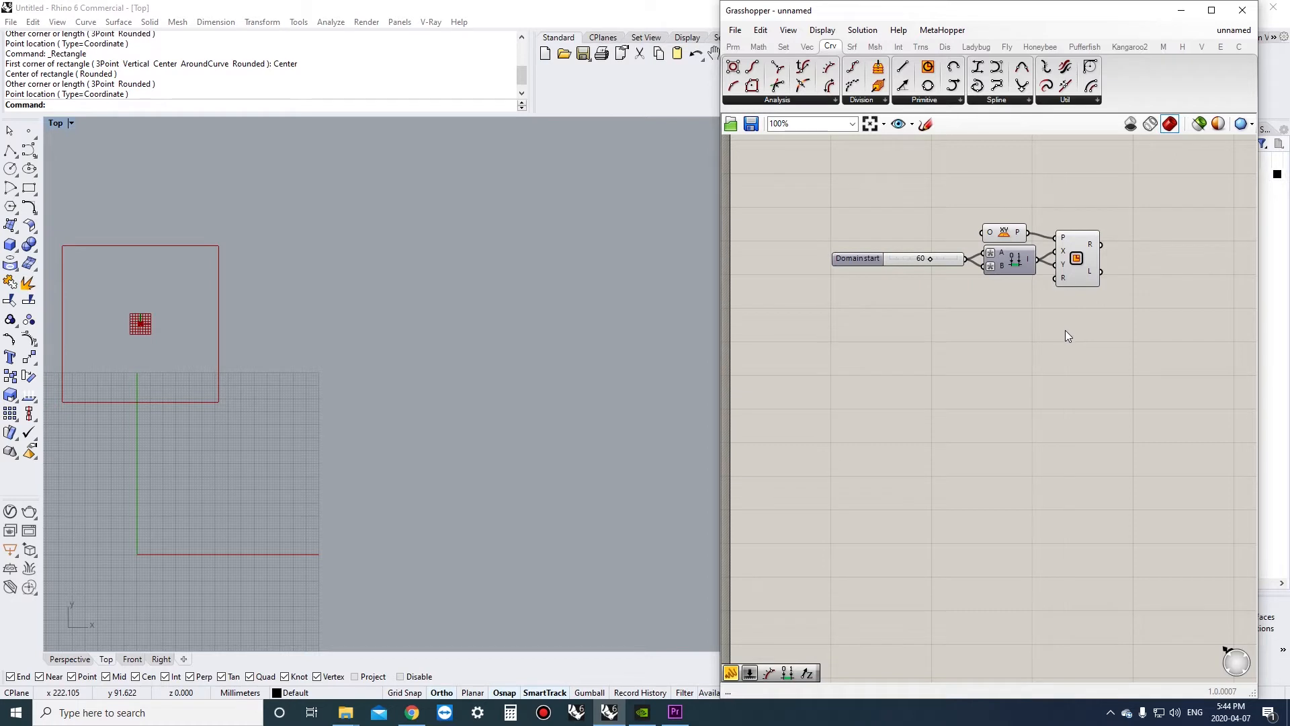
drag(1083, 274, 1081, 274)
click(1075, 315)
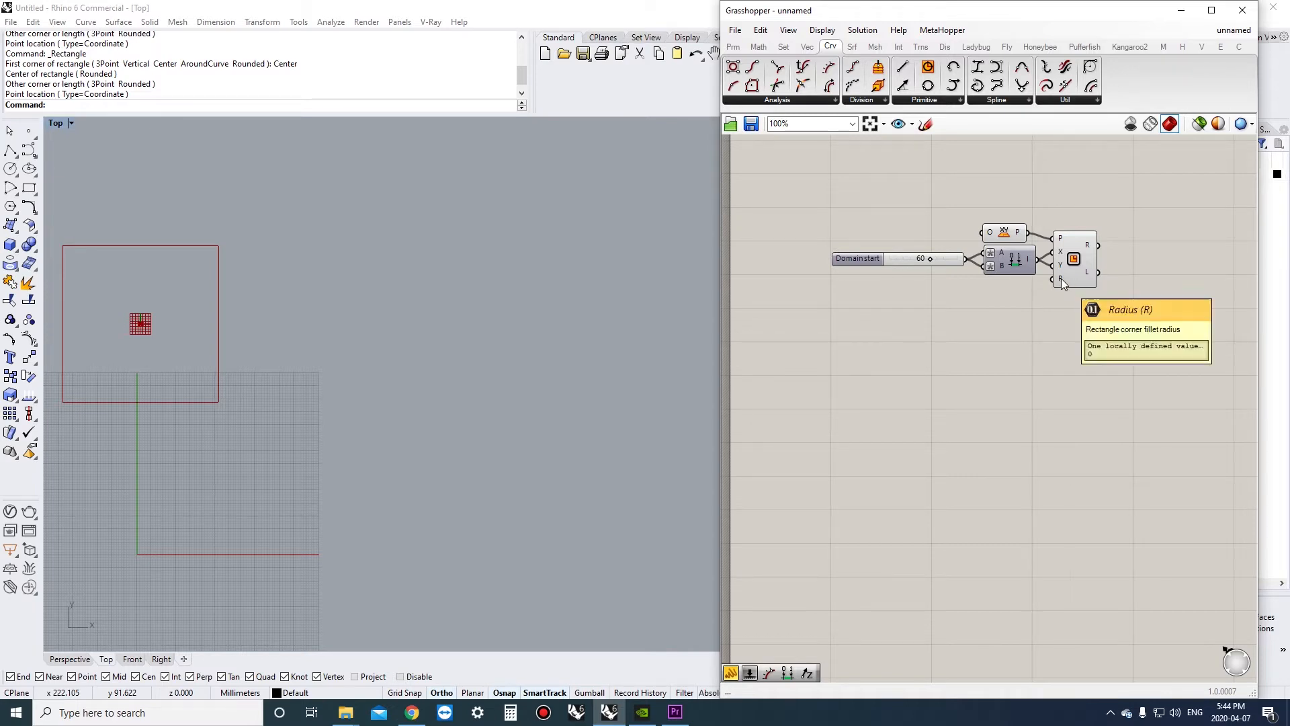
right_drag(1059, 350, 1038, 297)
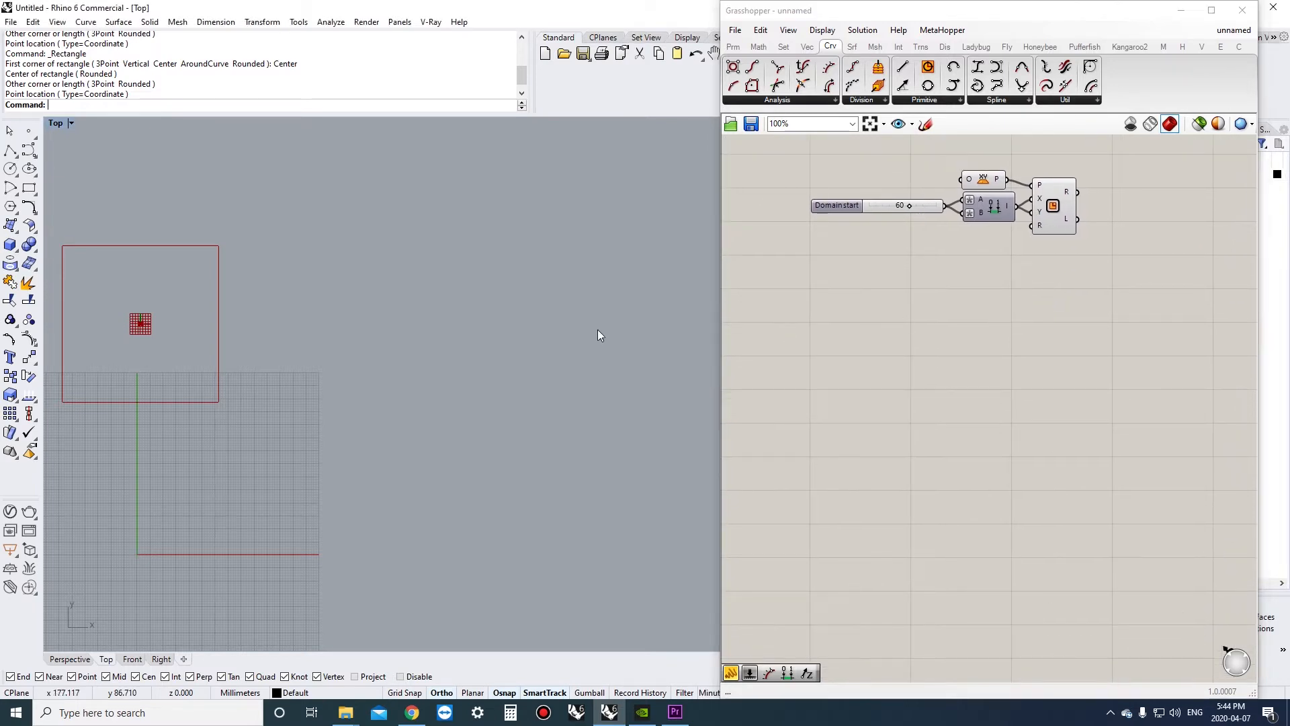
- Draw a corner-to-corner rectangle in Rhino's Top viewport and delete it
click(29, 192)
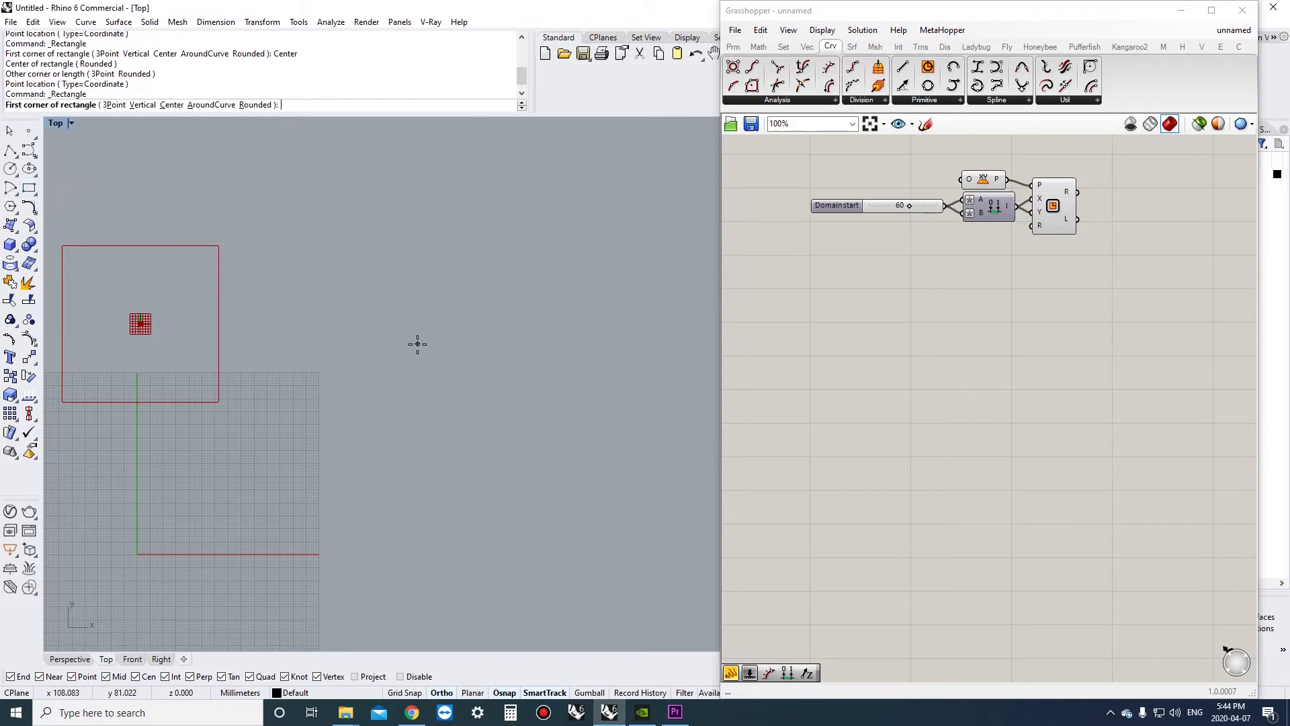
click(432, 414)
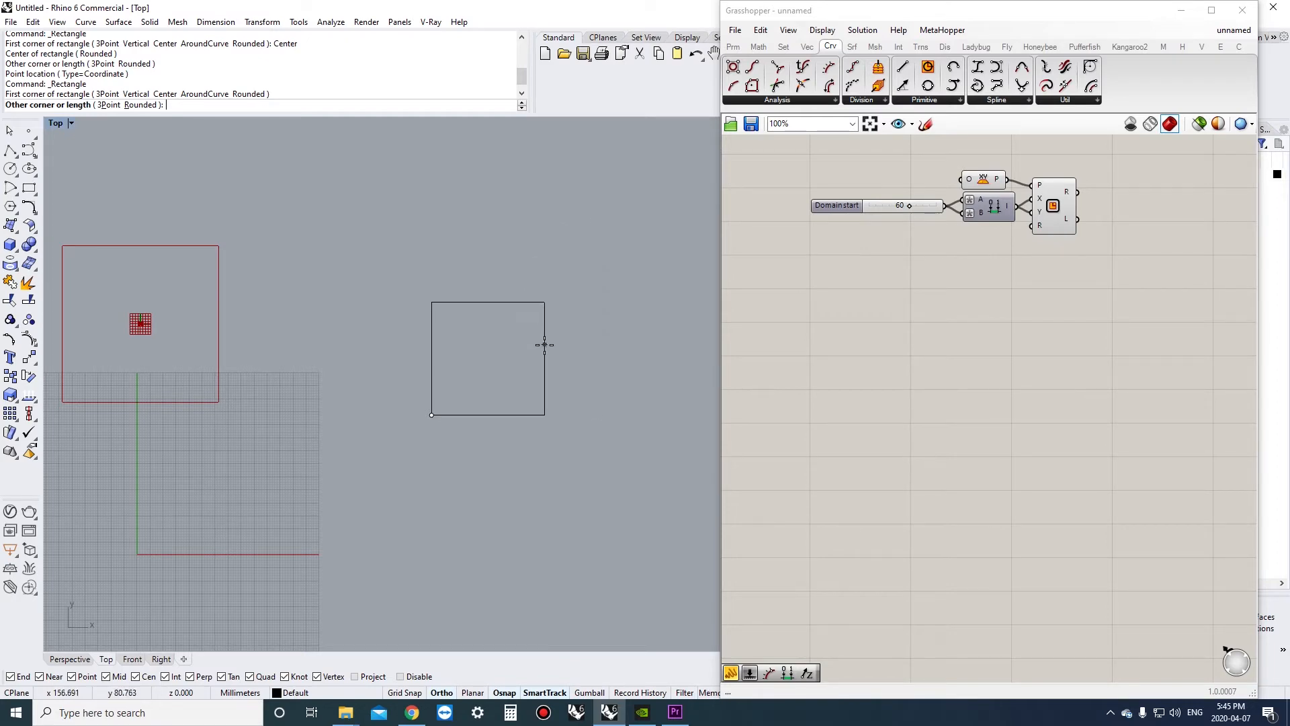
click(544, 346)
right_drag(559, 379, 580, 369)
click(565, 353)
key(Delete)
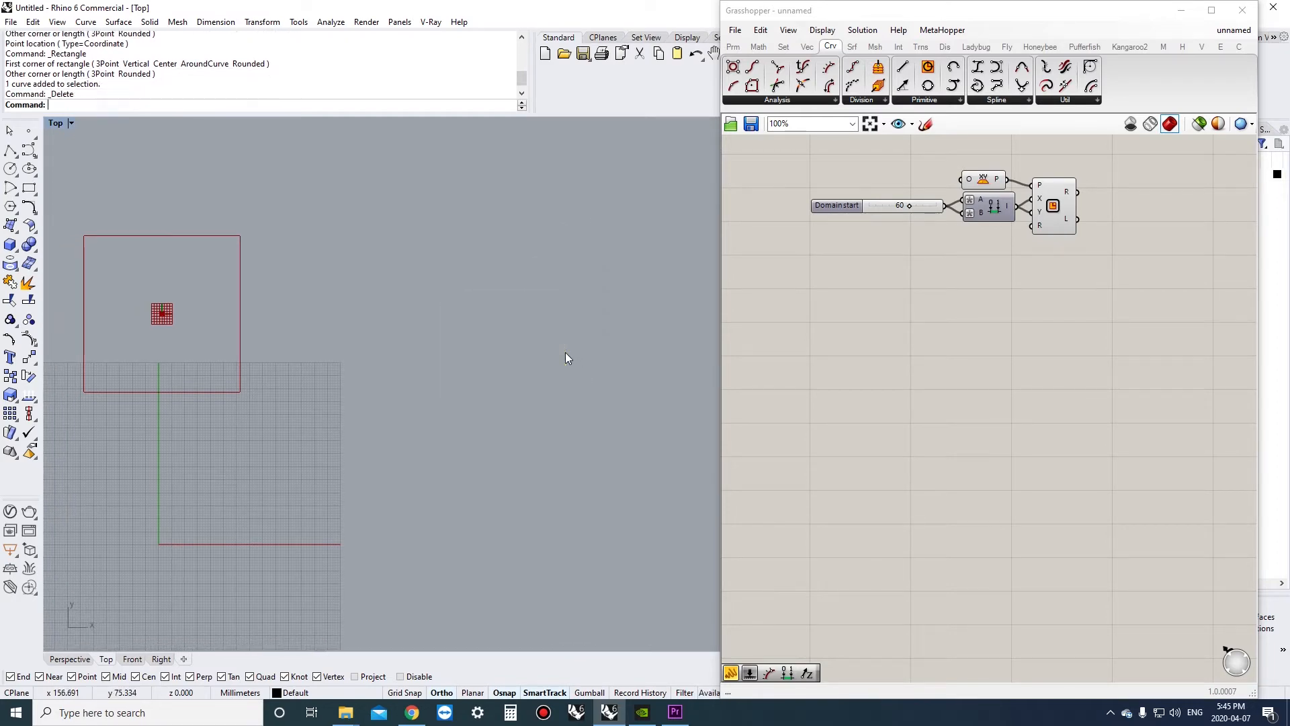
- Try to draw a rectangle from its center point in the Top viewport
right_click(565, 322)
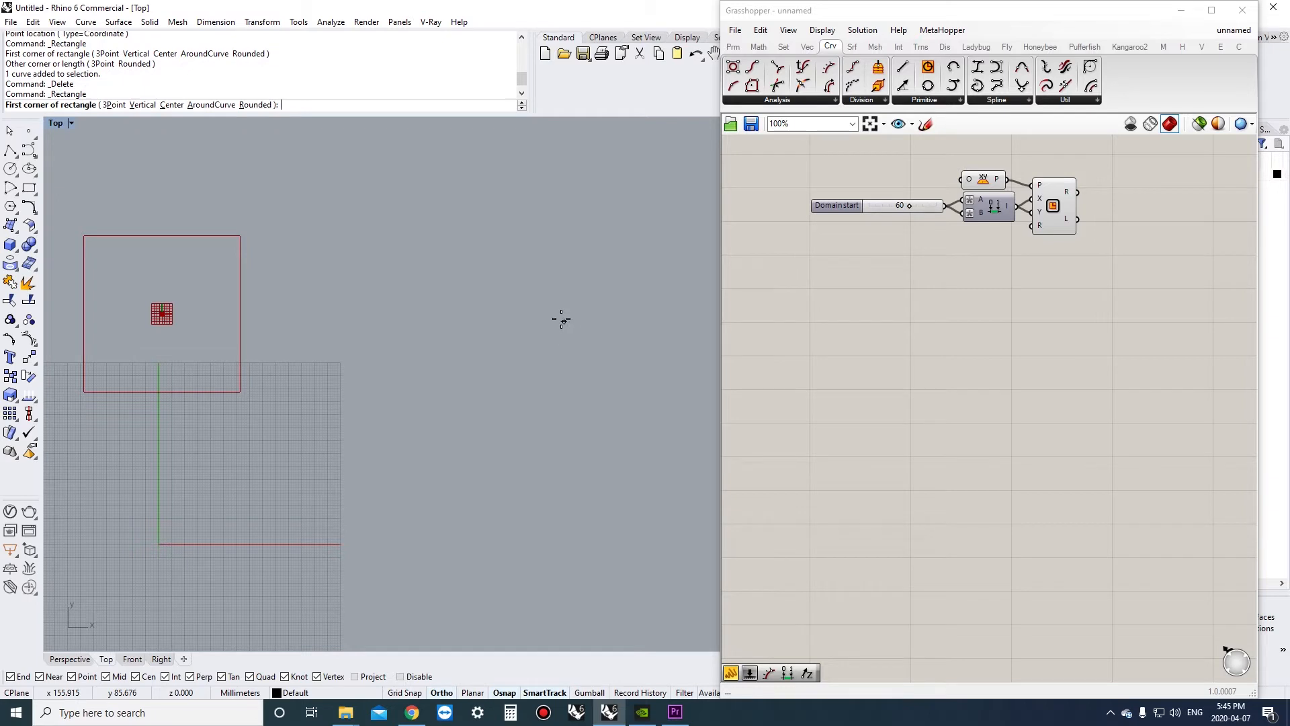
click(172, 105)
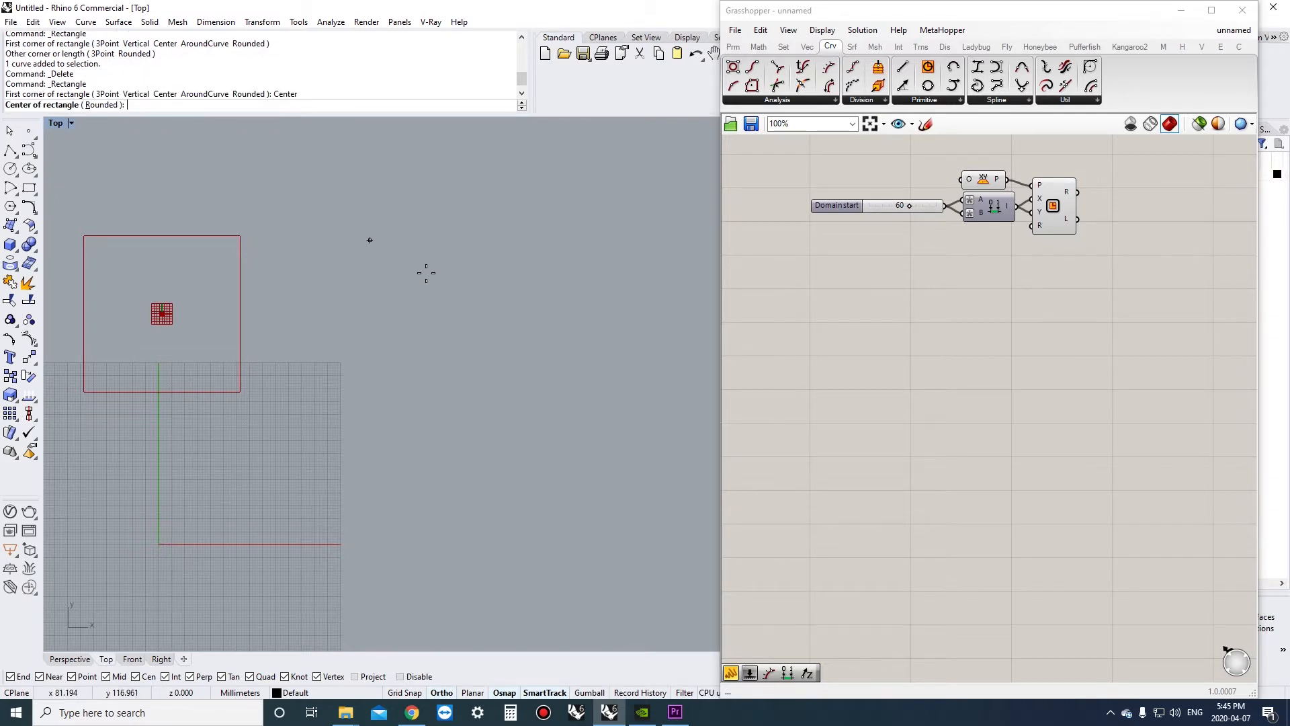
click(529, 372)
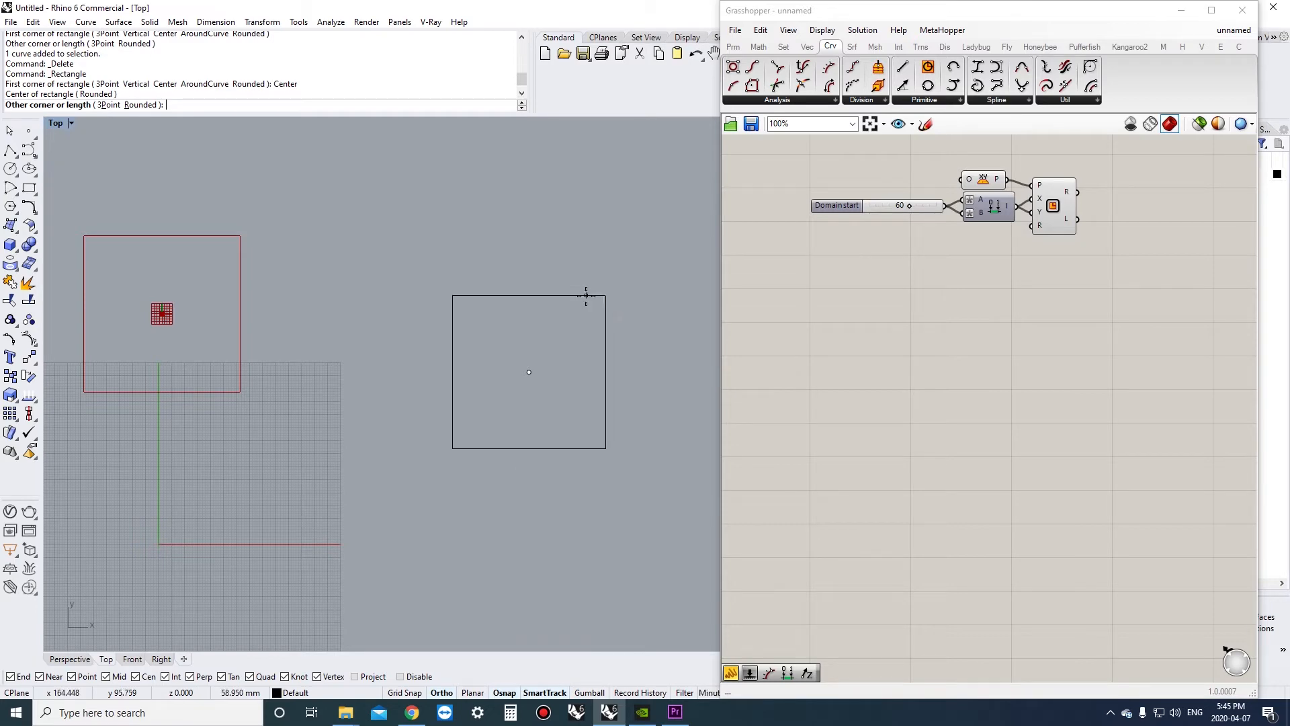
key(Escape)
right_click(528, 277)
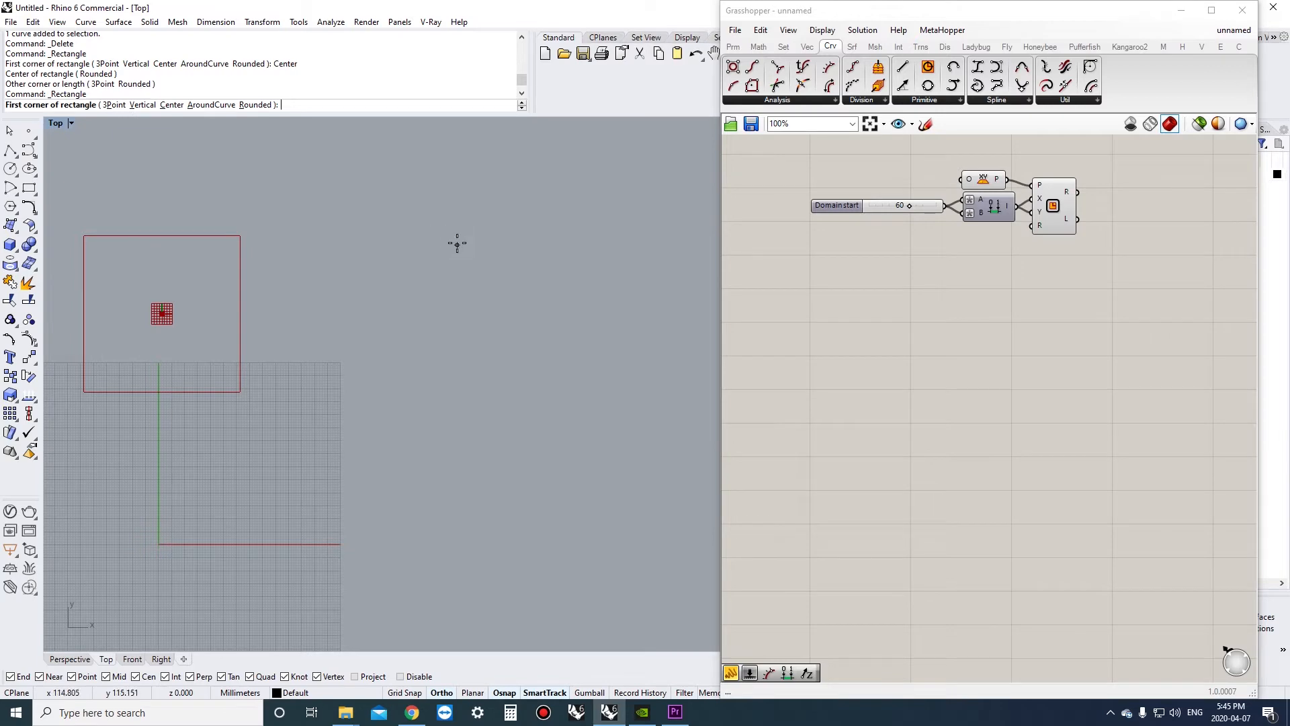
key(Escape)
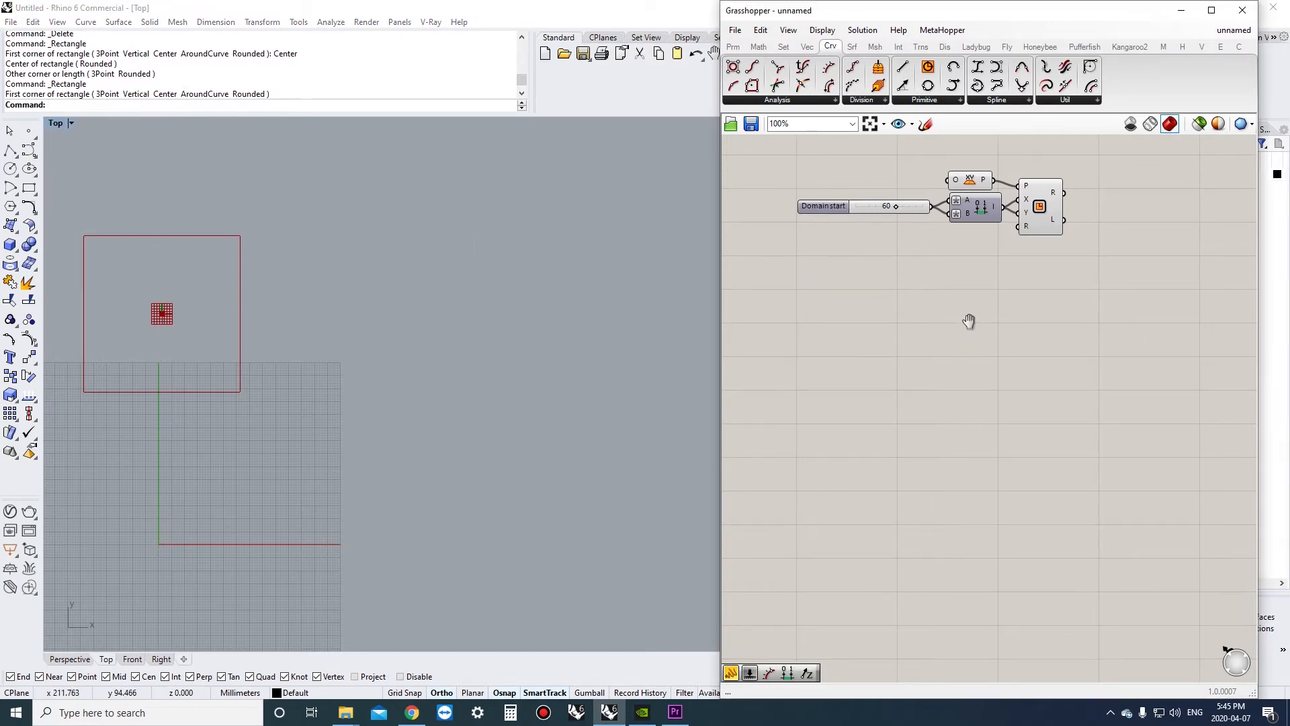
right_drag(969, 324, 963, 283)
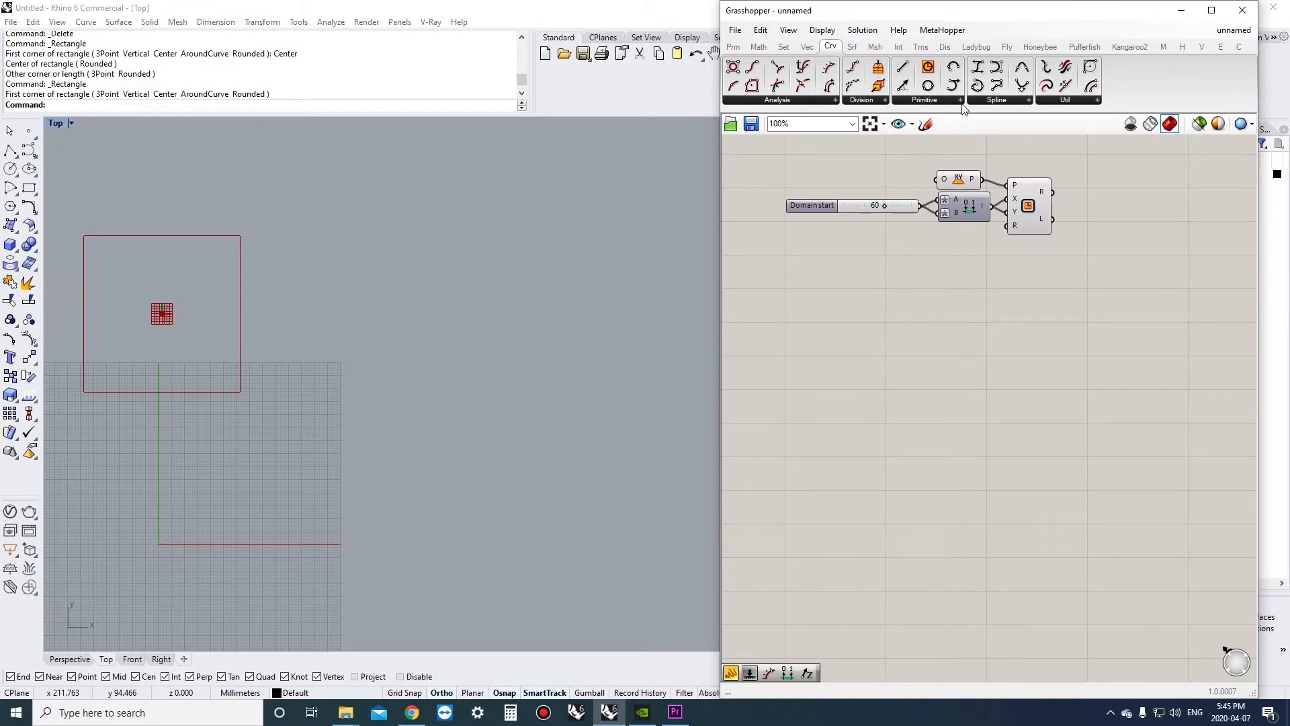
click(898, 47)
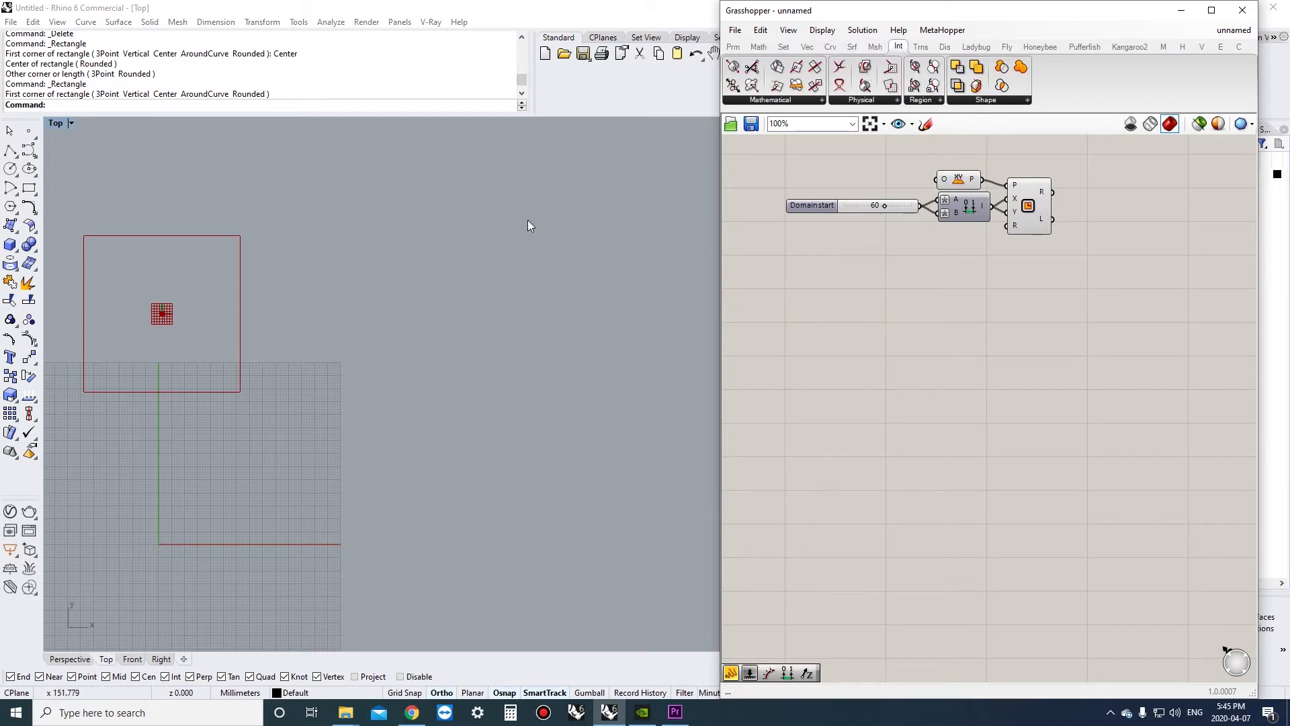
click(29, 189)
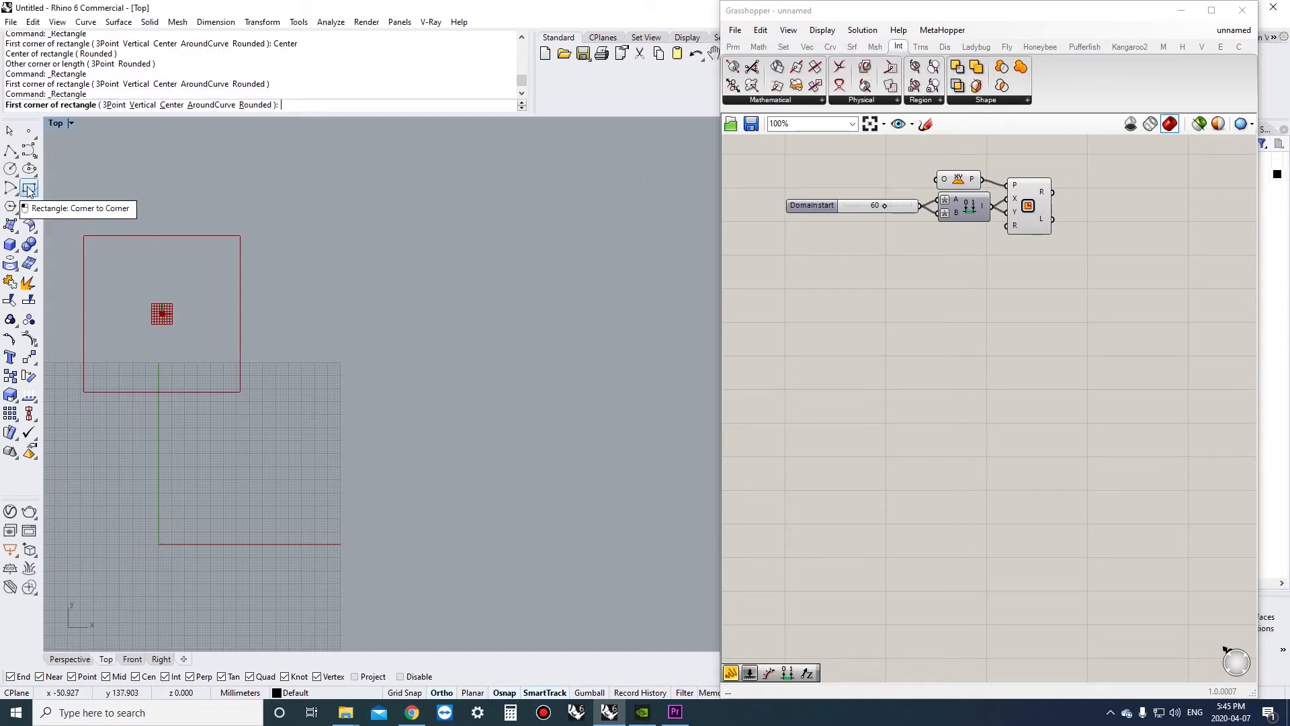
click(460, 373)
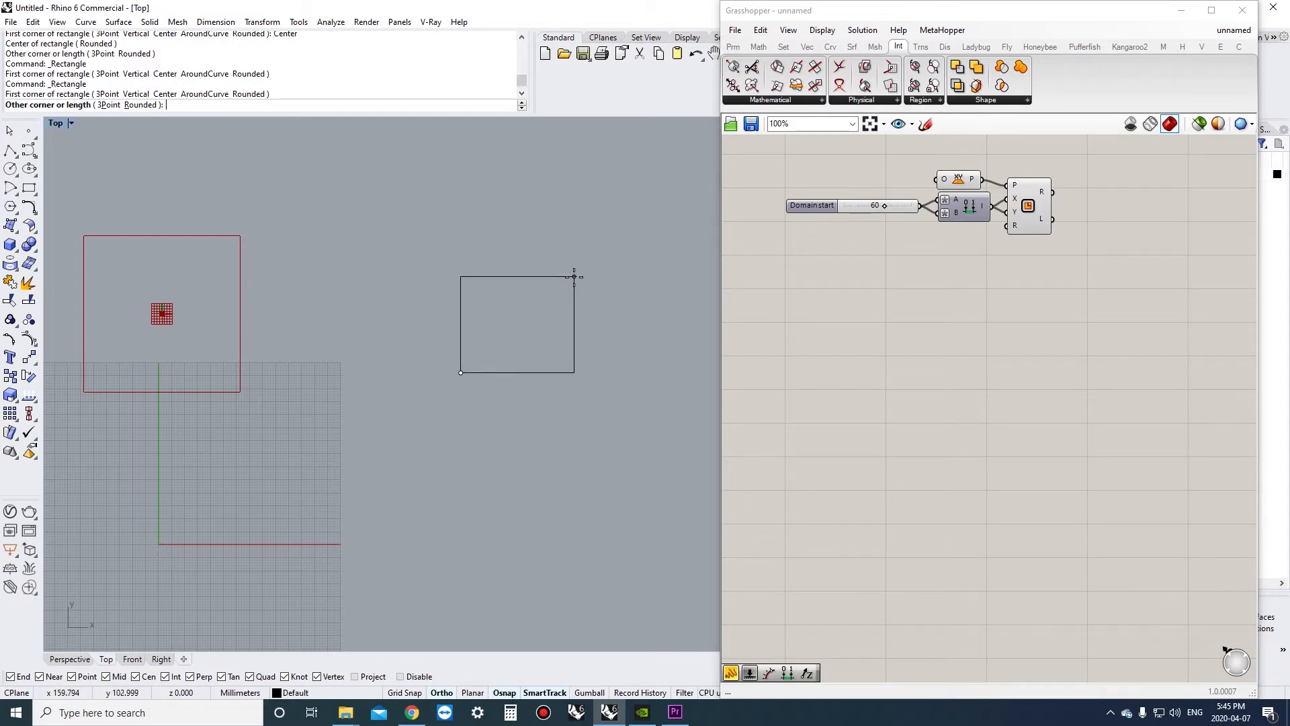
text(@100,100)
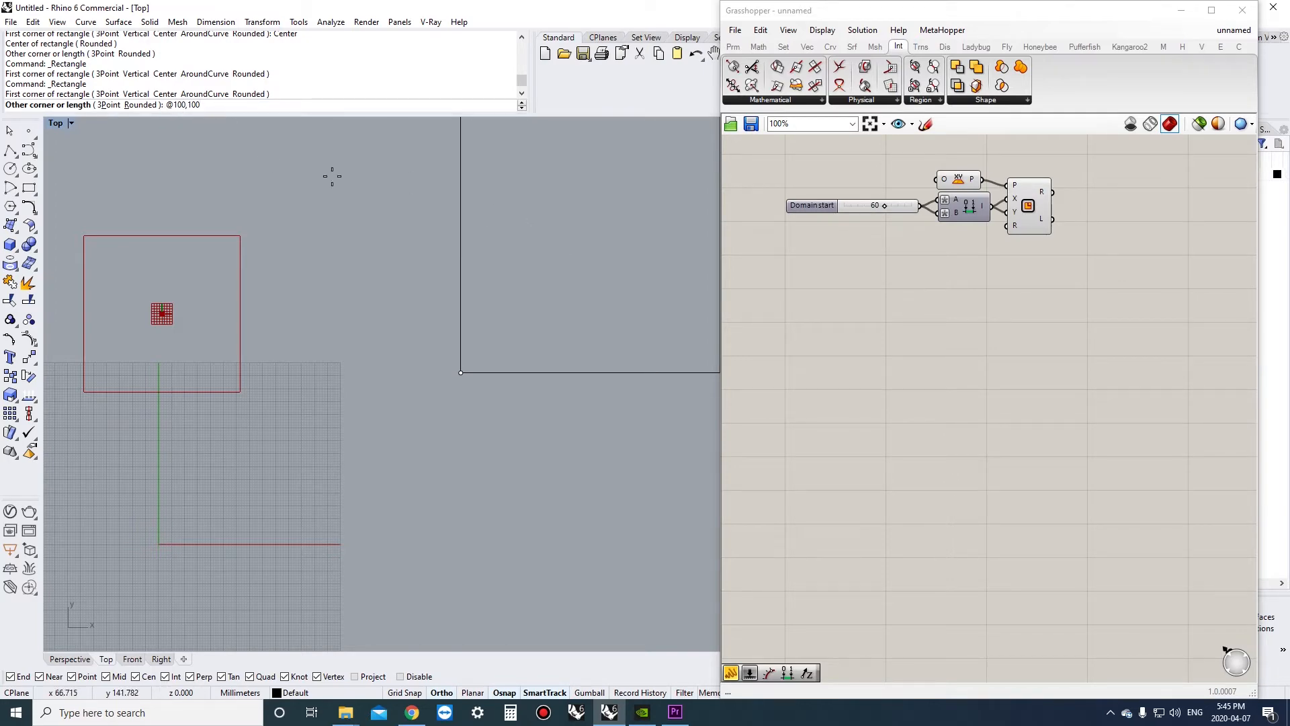
key(Return)
scroll(530, 222, down, 4)
right_drag(527, 240, 480, 311)
scroll(501, 349, up, 2)
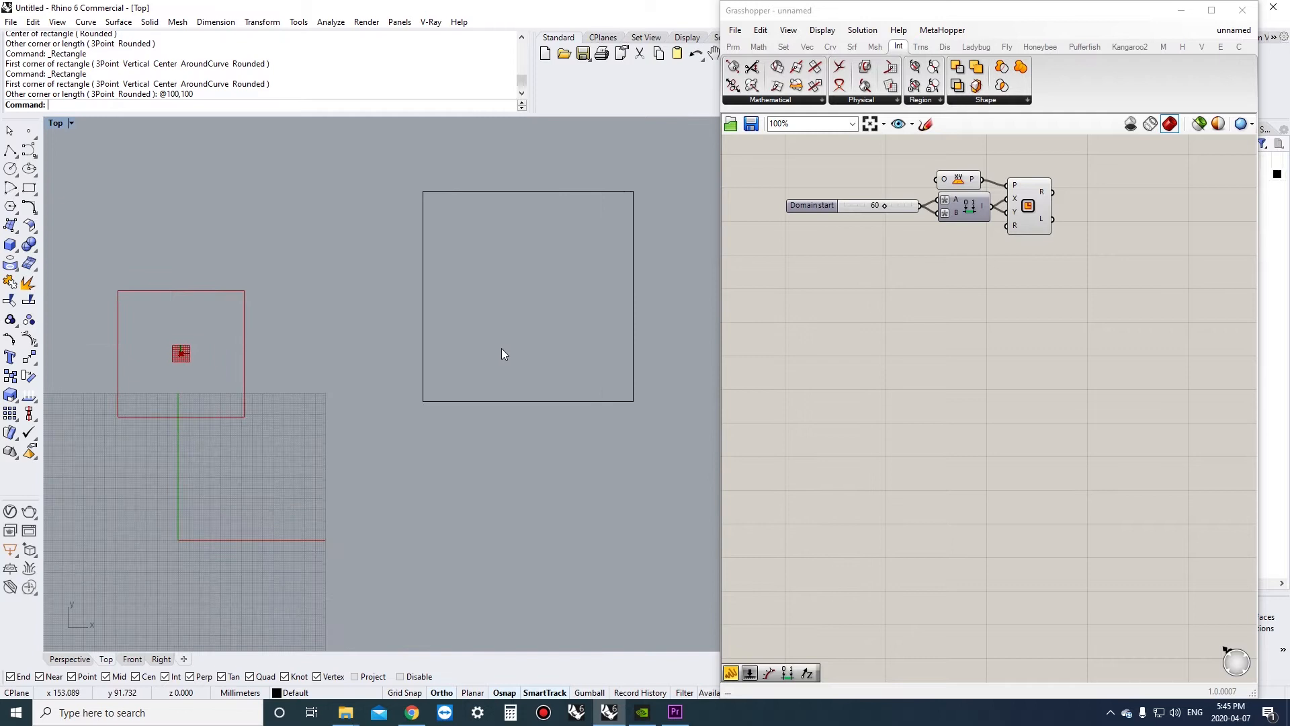
- Delete the 100 by 100 mm rectangle from the Top viewport
click(559, 400)
right_click(559, 400)
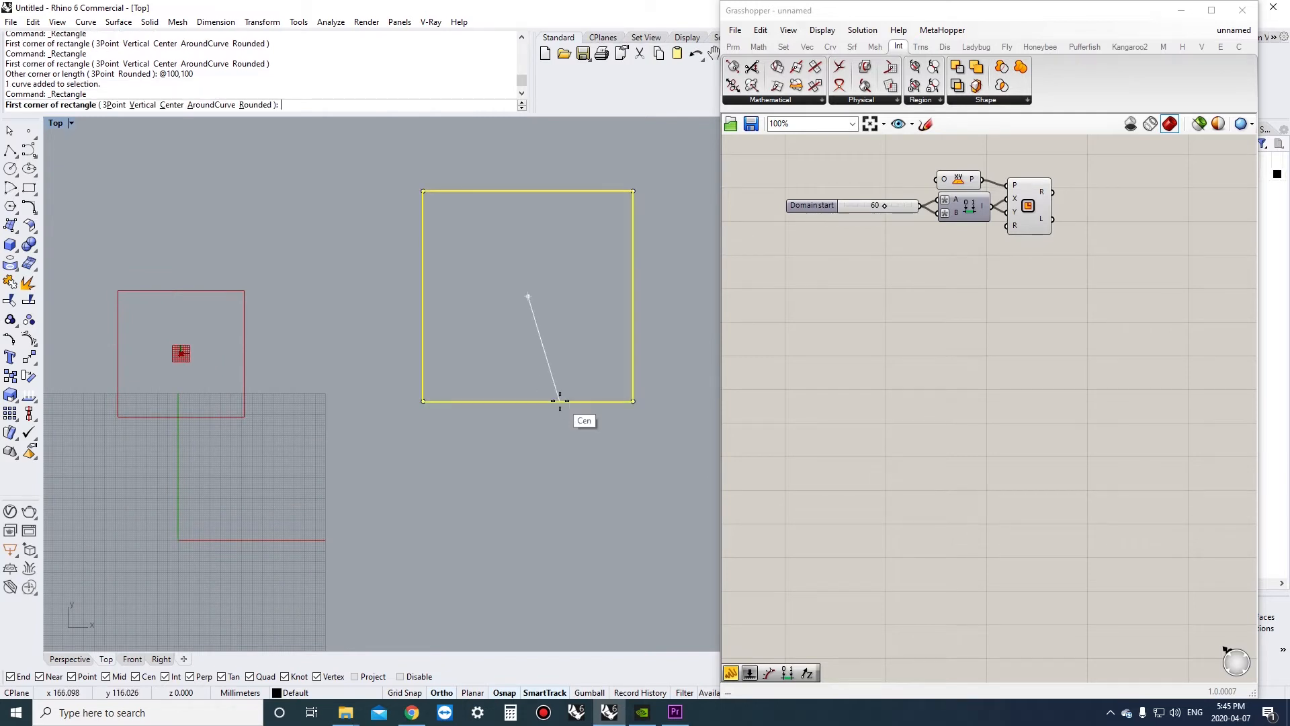
key(Escape)
key(Delete)
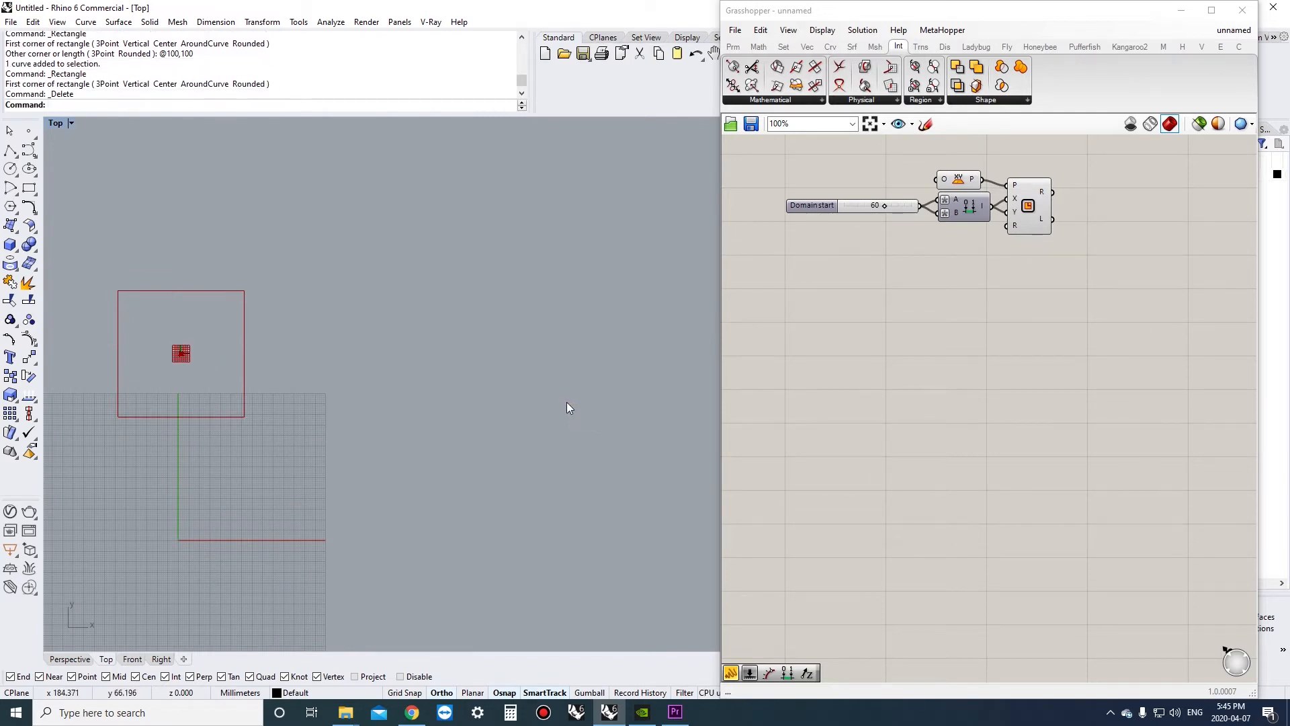
right_drag(566, 402, 503, 346)
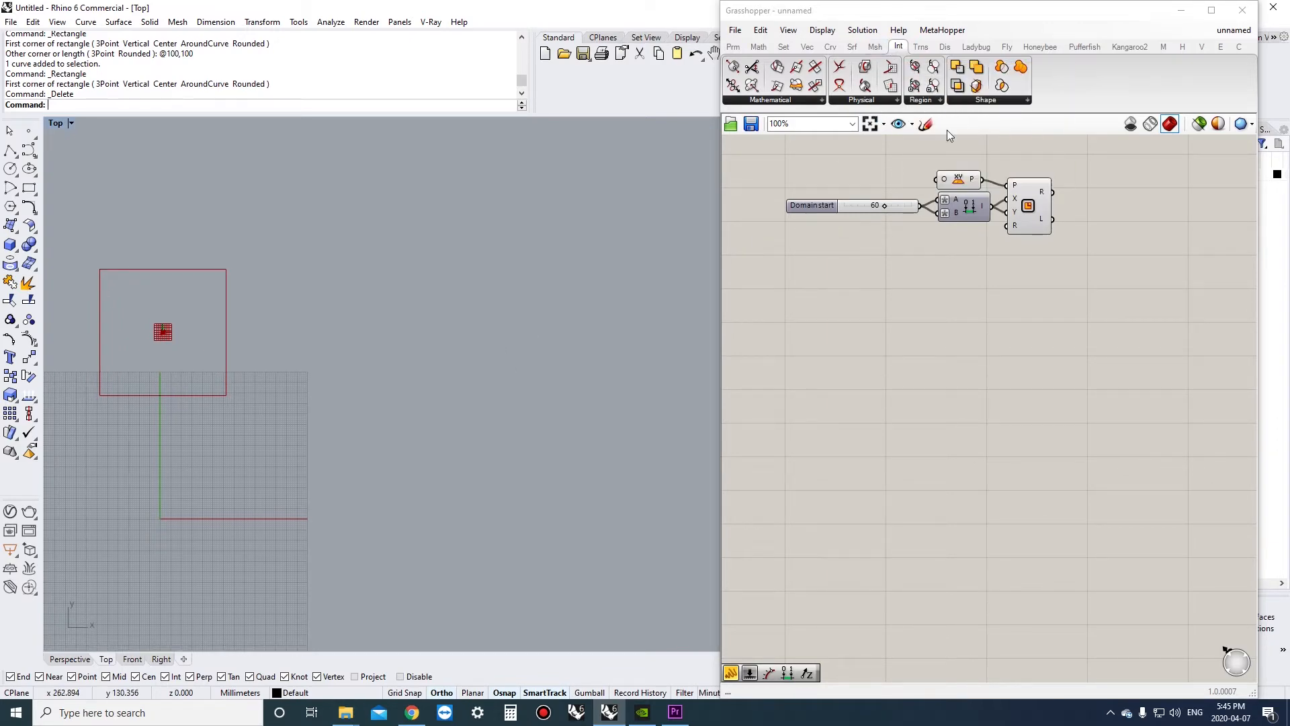
click(832, 48)
click(949, 101)
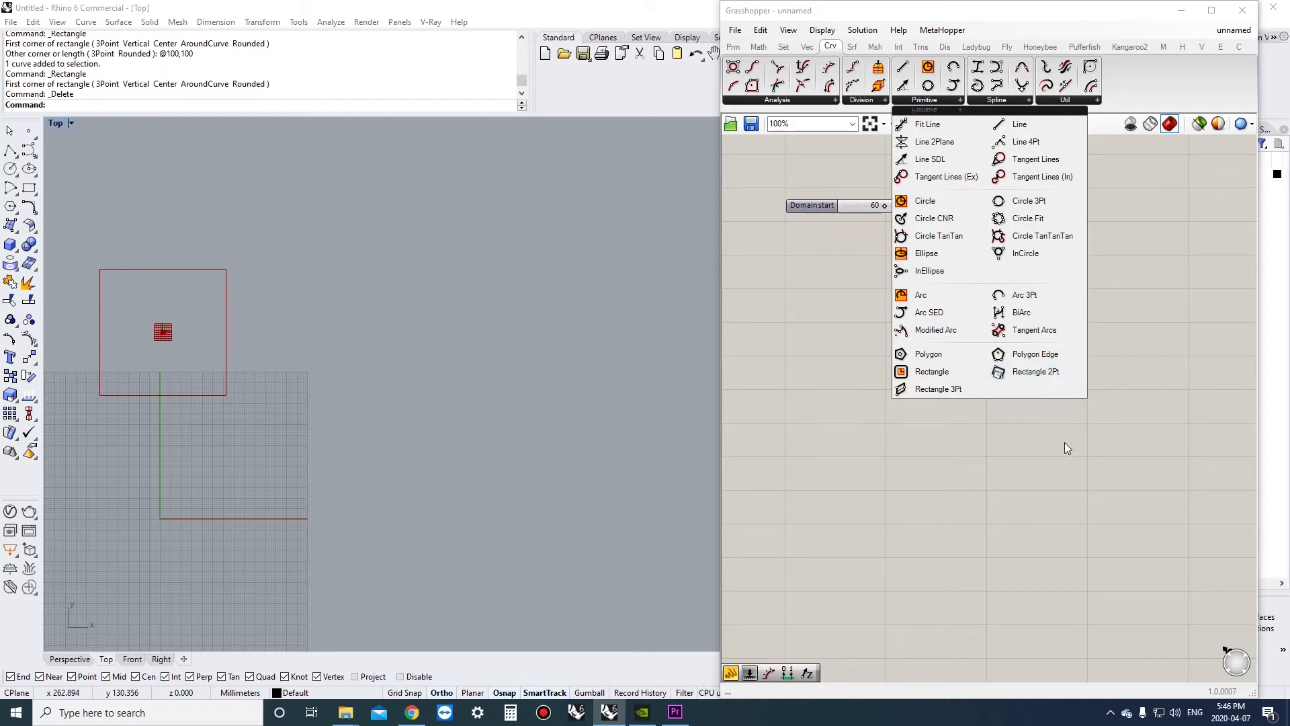
scroll(932, 236, up, 2)
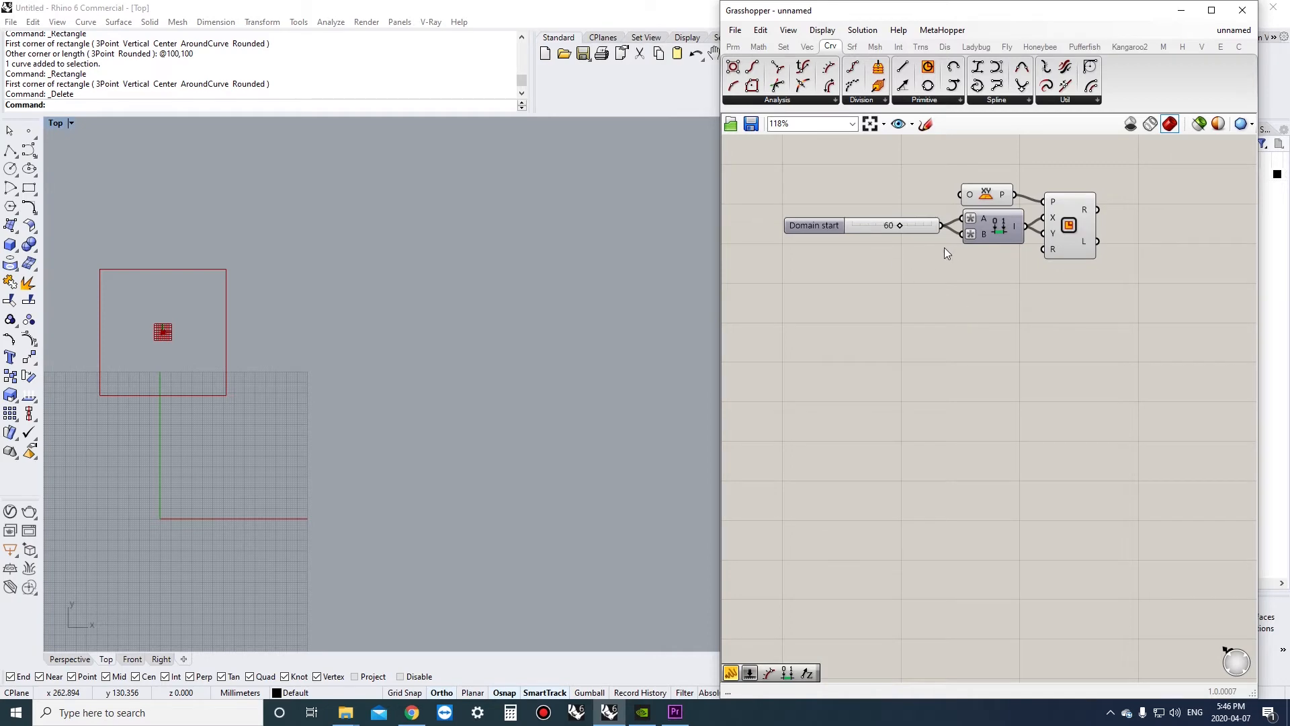
mouse_move(1059, 293)
right_down()
mouse_move(1045, 273)
mouse_move(1053, 302)
right_up()
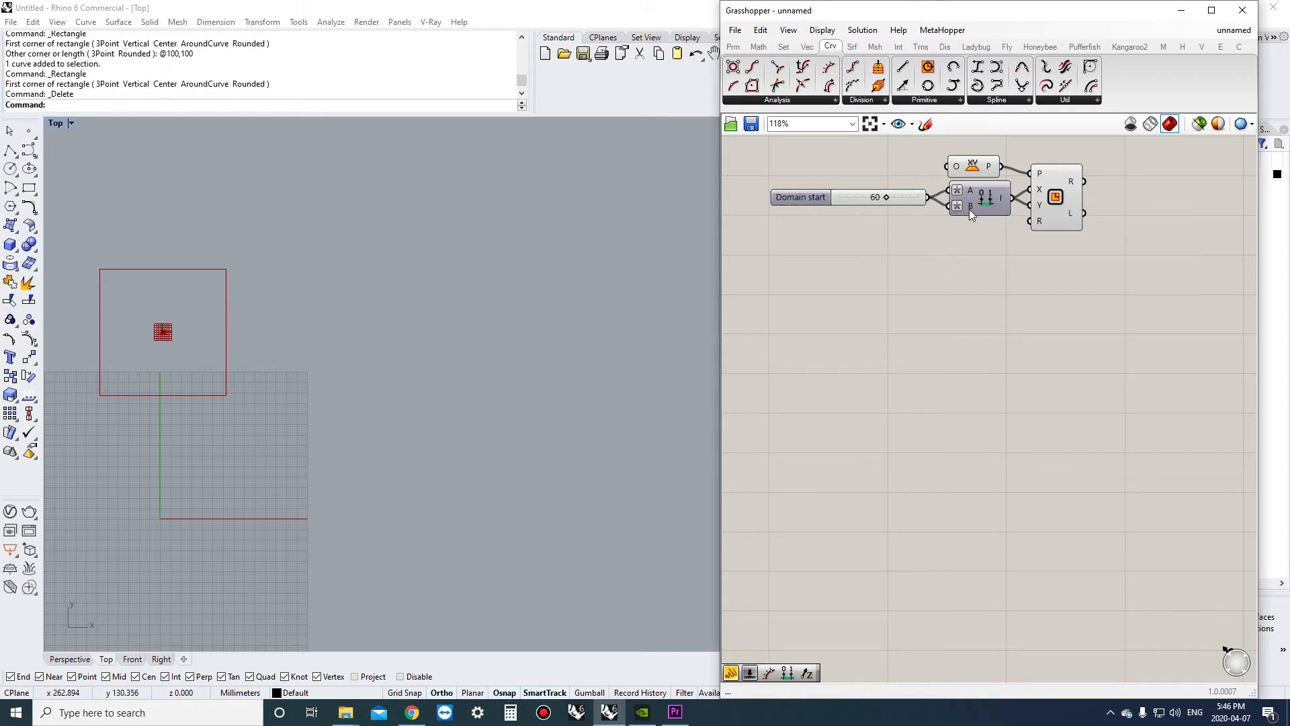
click(973, 169)
alt+drag(972, 169, 904, 353)
key(Delete)
- Add an XY Plane component below the existing Grasshopper group and set its origin to a point picked beside the red rectangle in Rhino
right_click(901, 350)
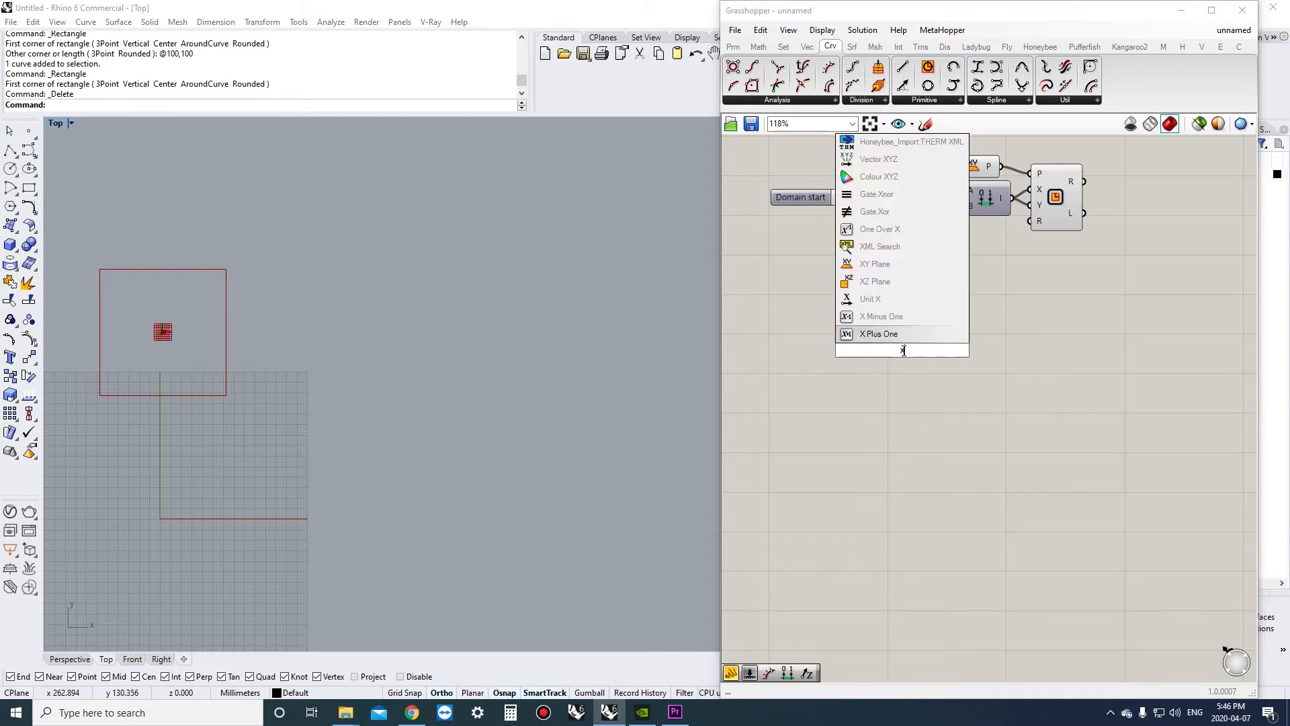
click(908, 333)
click(914, 356)
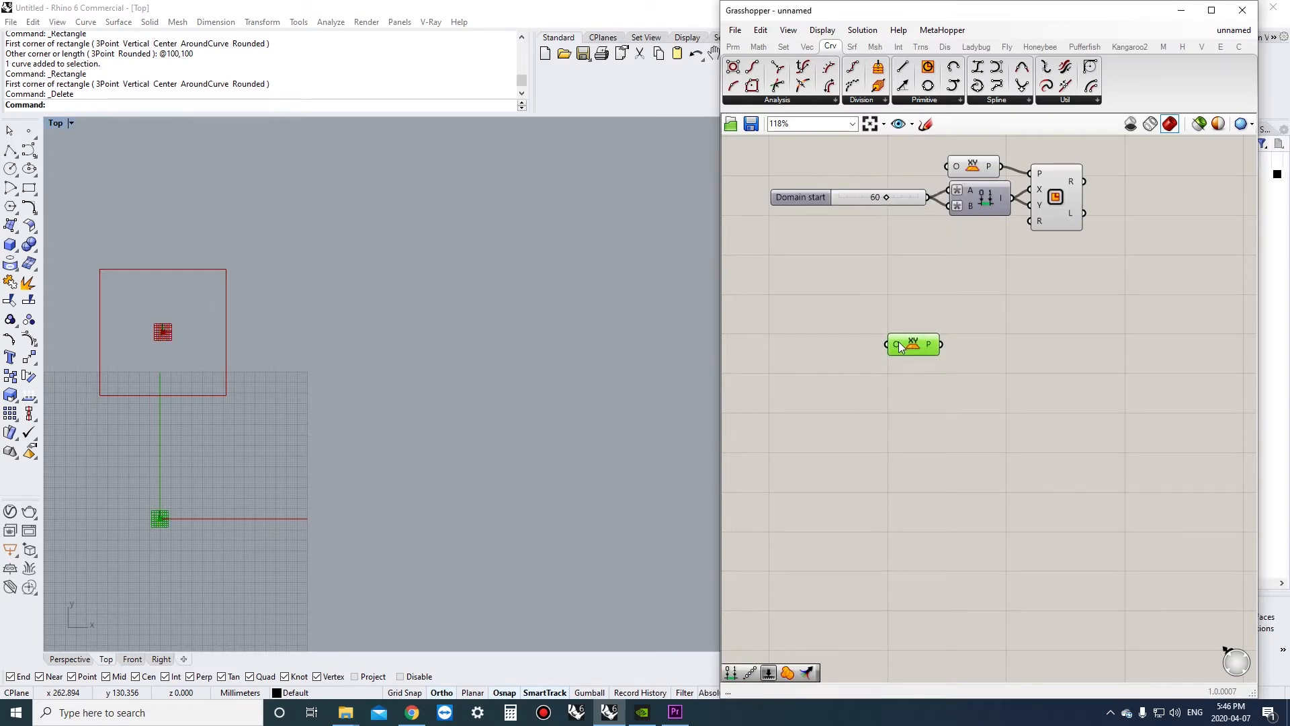
right_click(899, 343)
click(950, 491)
click(377, 389)
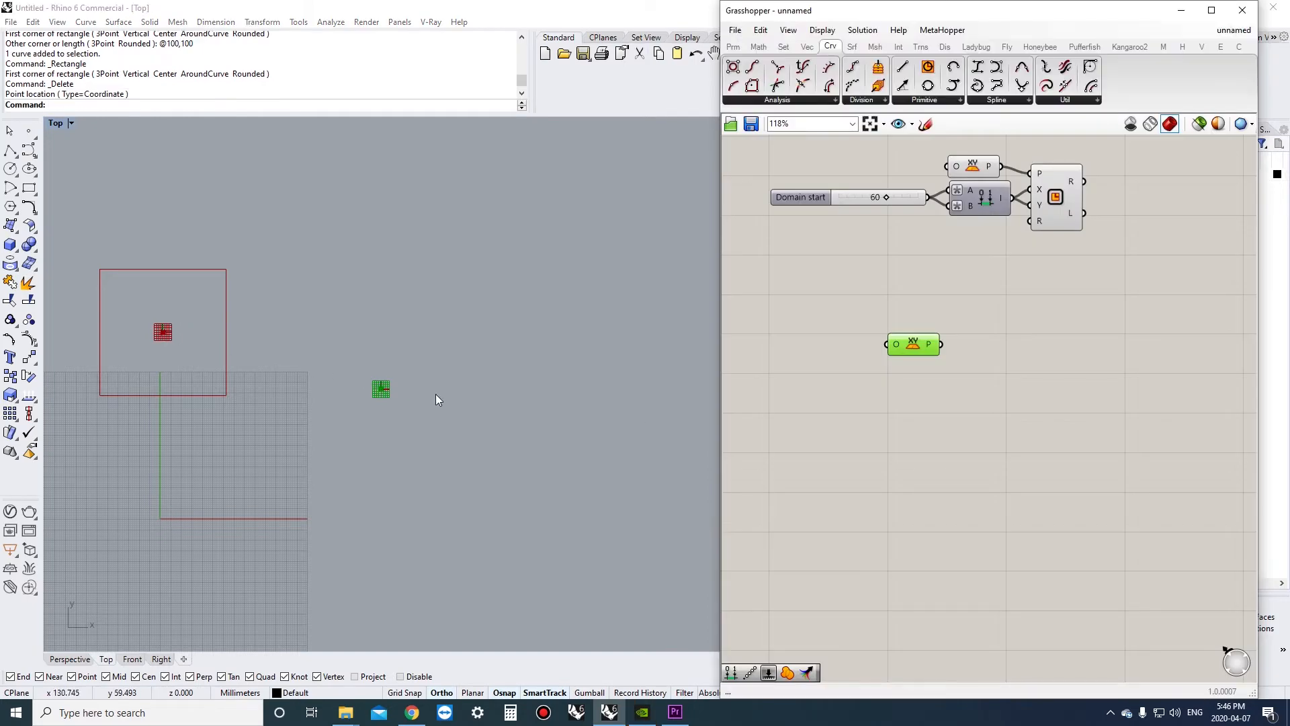
scroll(405, 386, up, 2)
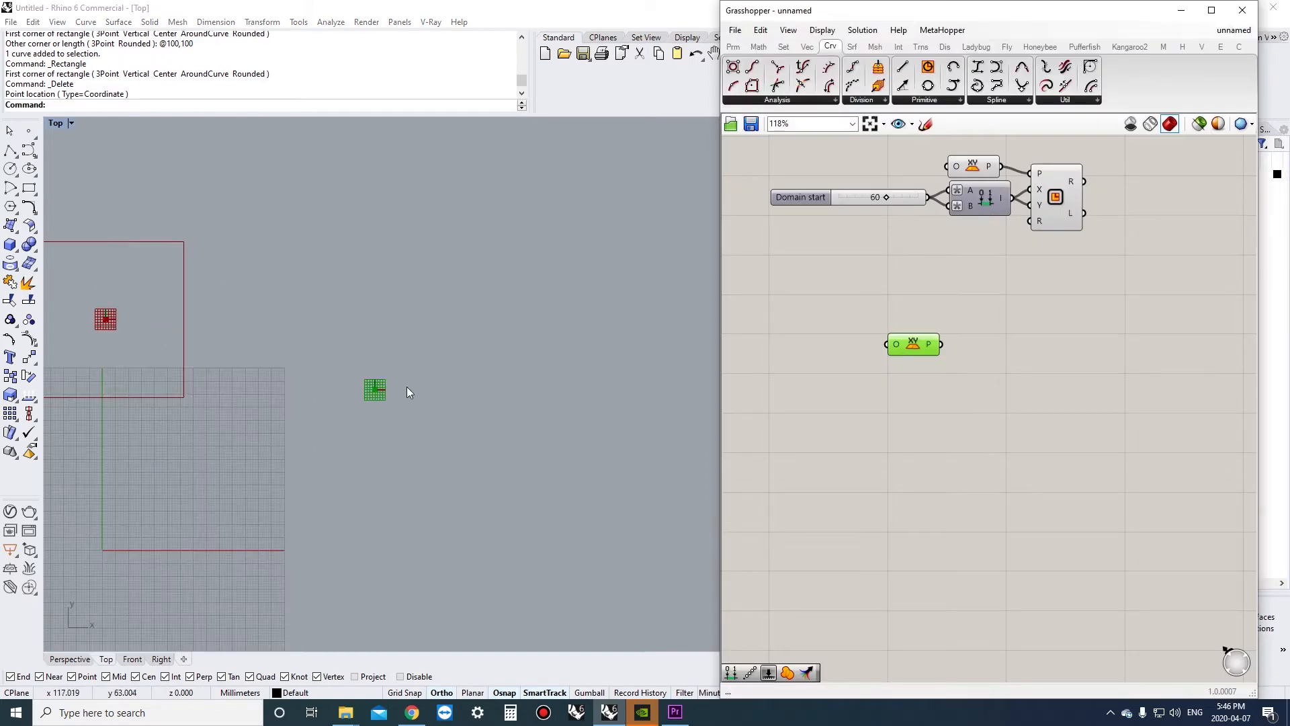
- Add a Rectangle component next to the new XY Plane component
double_click(1016, 402)
text(rec)
click(990, 368)
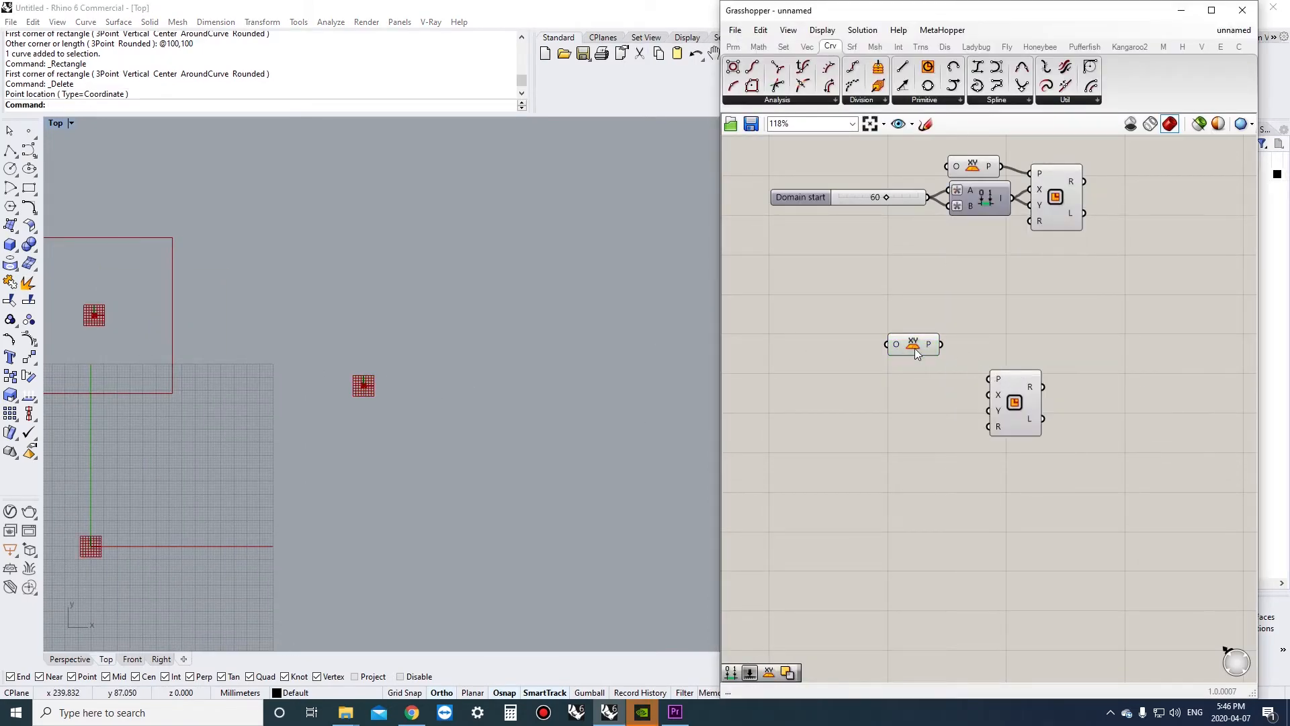
- Connect the new XY Plane's P output to the new Rectangle's P input and arrange the two components close together
drag(914, 348, 919, 381)
right_drag(964, 364, 959, 341)
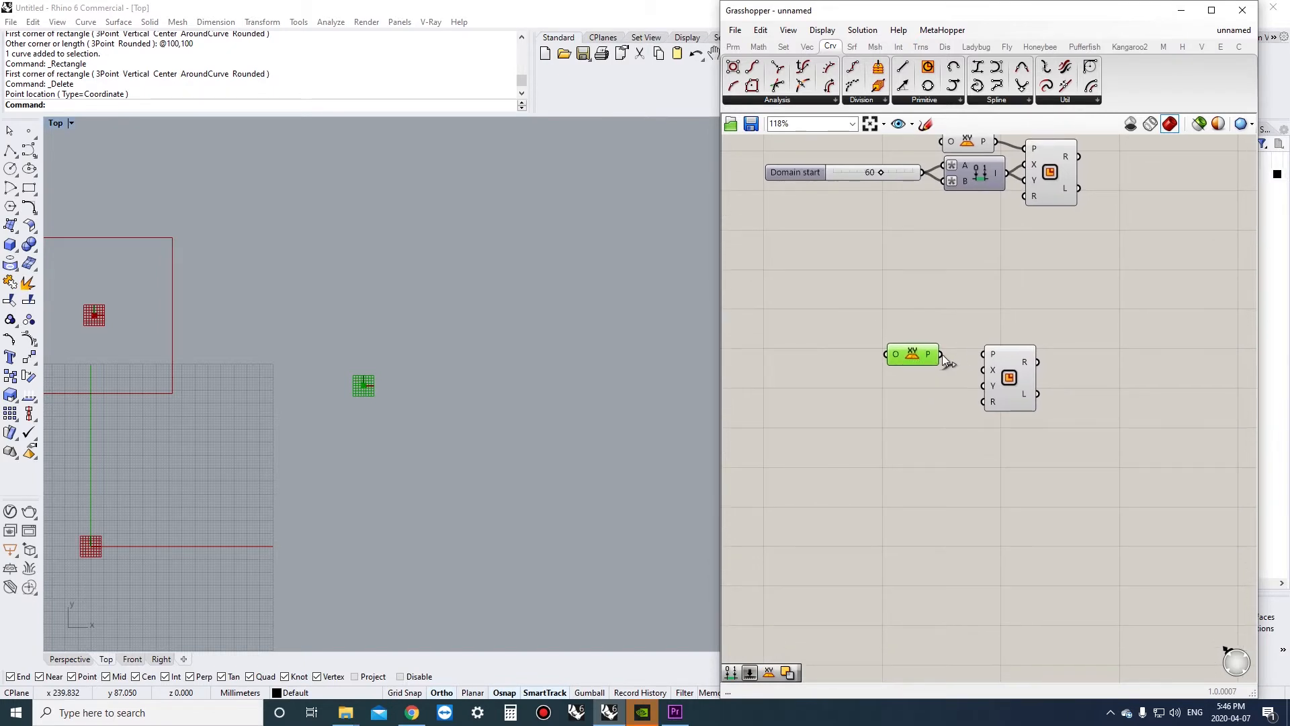
mouse_move(942, 354)
mouse_down()
mouse_move(983, 354)
mouse_move(941, 337)
mouse_up()
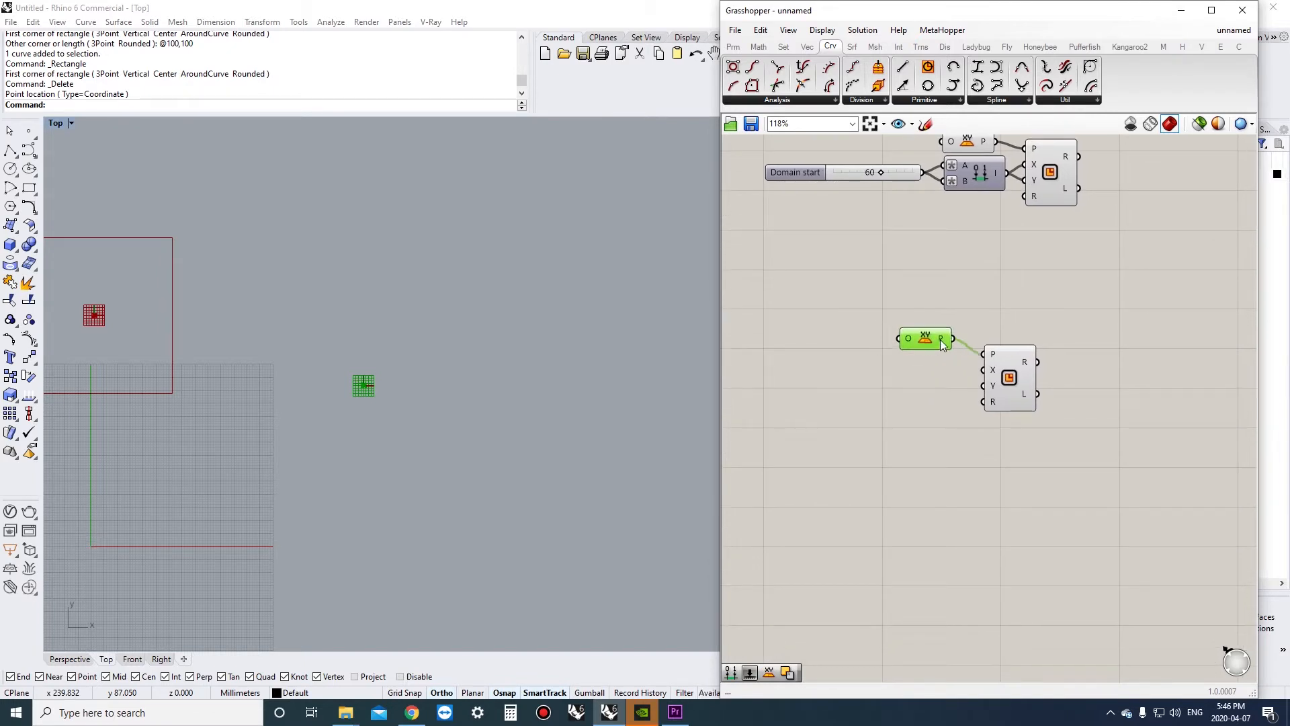
click(949, 363)
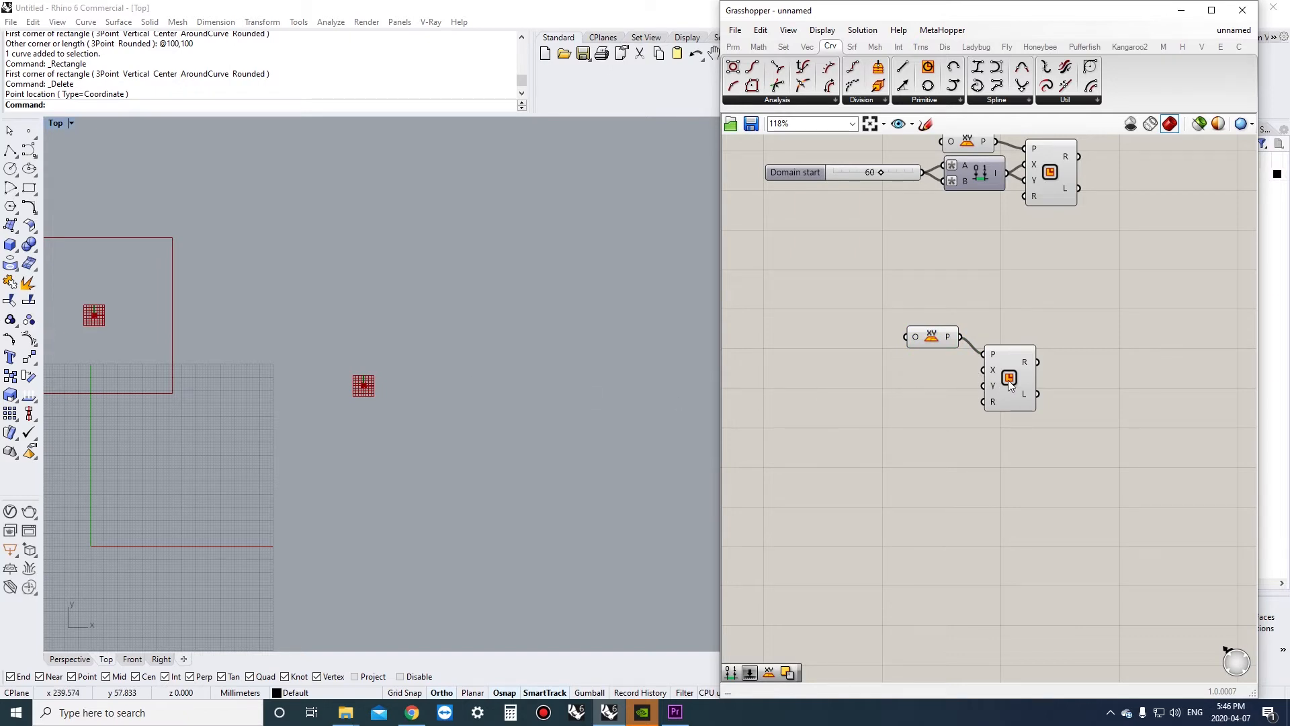
drag(1008, 381, 1014, 370)
click(949, 395)
right_drag(949, 395, 978, 381)
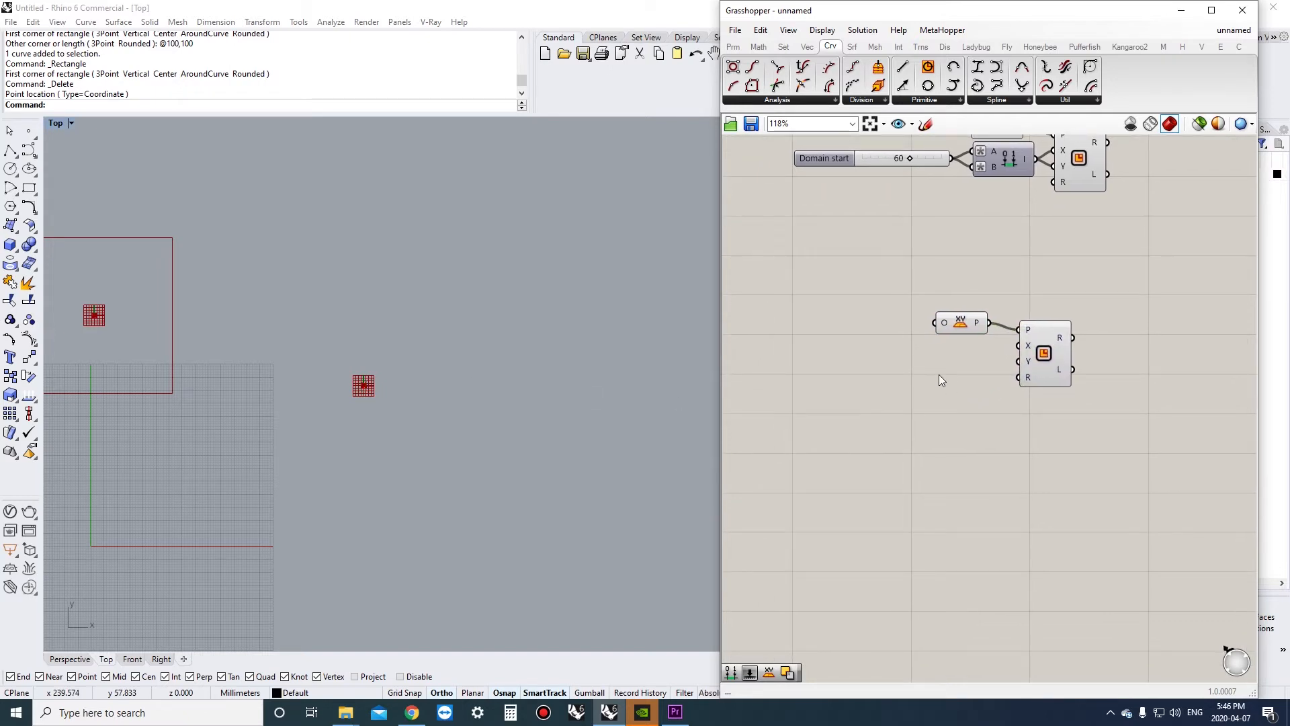
- Add a Number Slider with the value 100 beside the new Rectangle component's inputs
double_click(901, 361)
text(1)
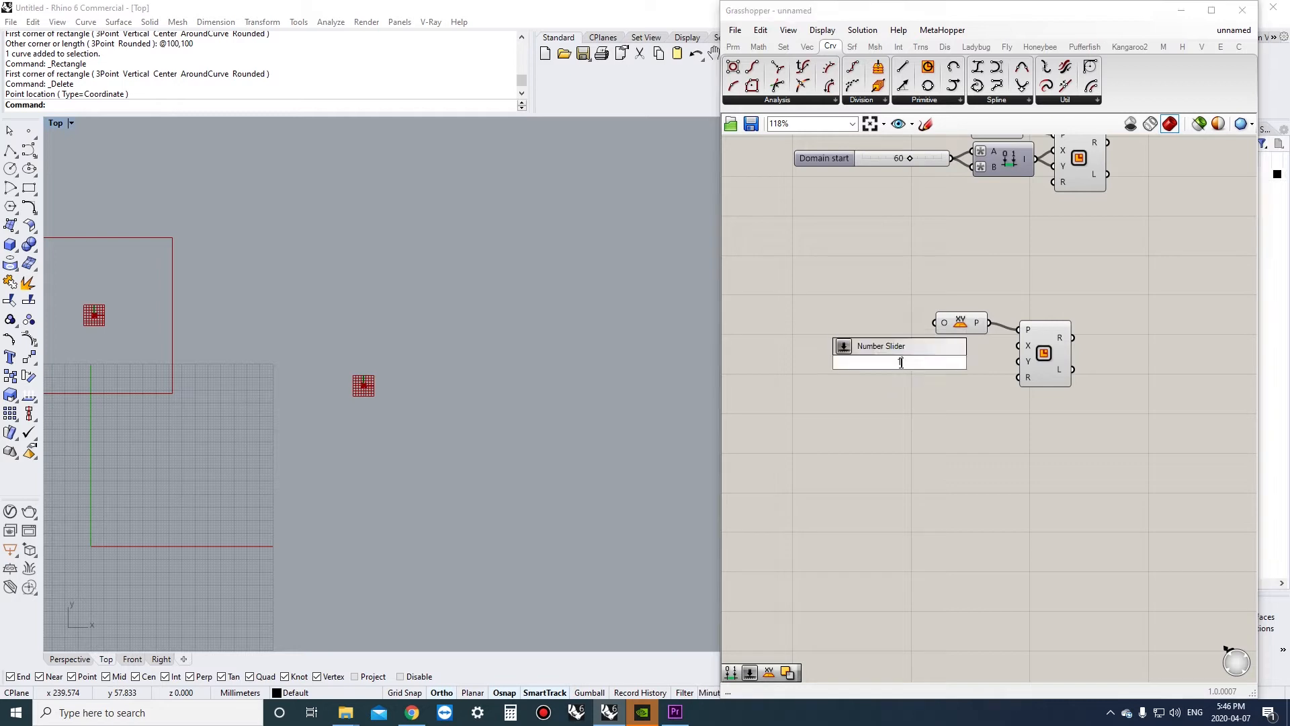
text(00)
key(Return)
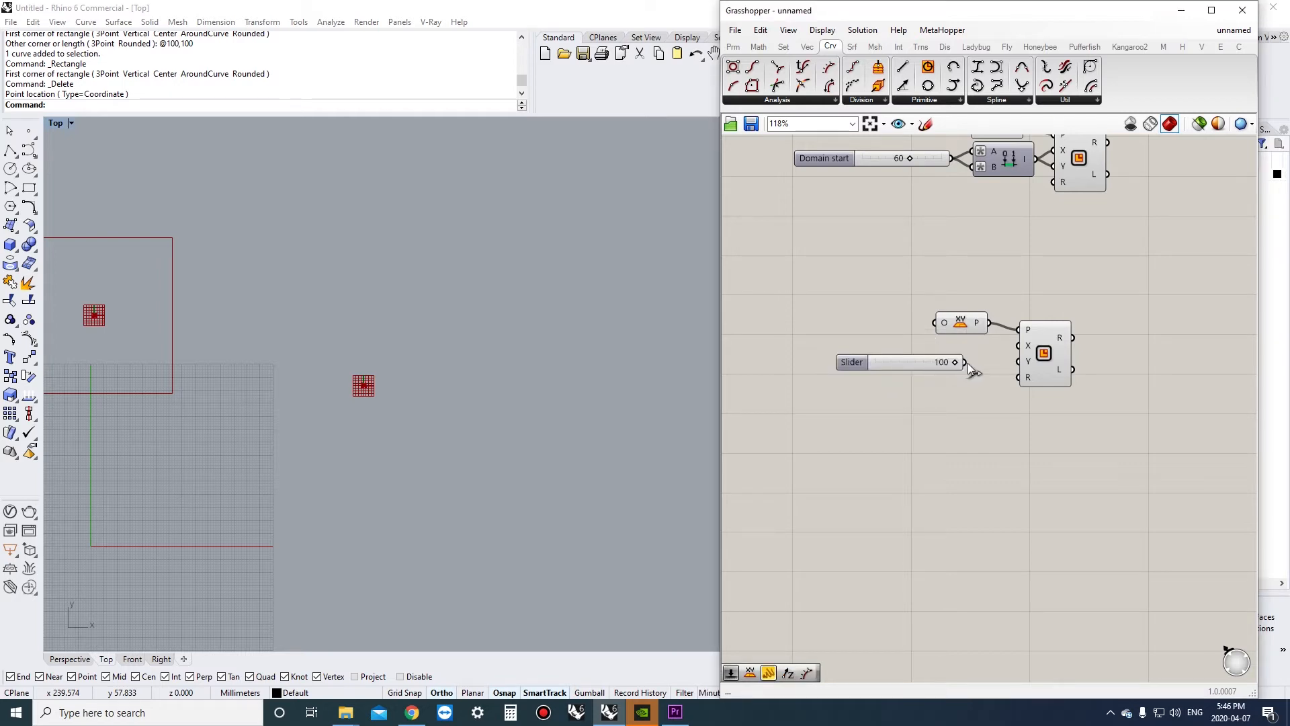
- Connect the 100 slider to the new Rectangle component's X and Y inputs and align the slider and Rectangle beneath the XY Plane
drag(966, 363, 1006, 355)
drag(922, 365, 950, 353)
right_drag(673, 343, 643, 360)
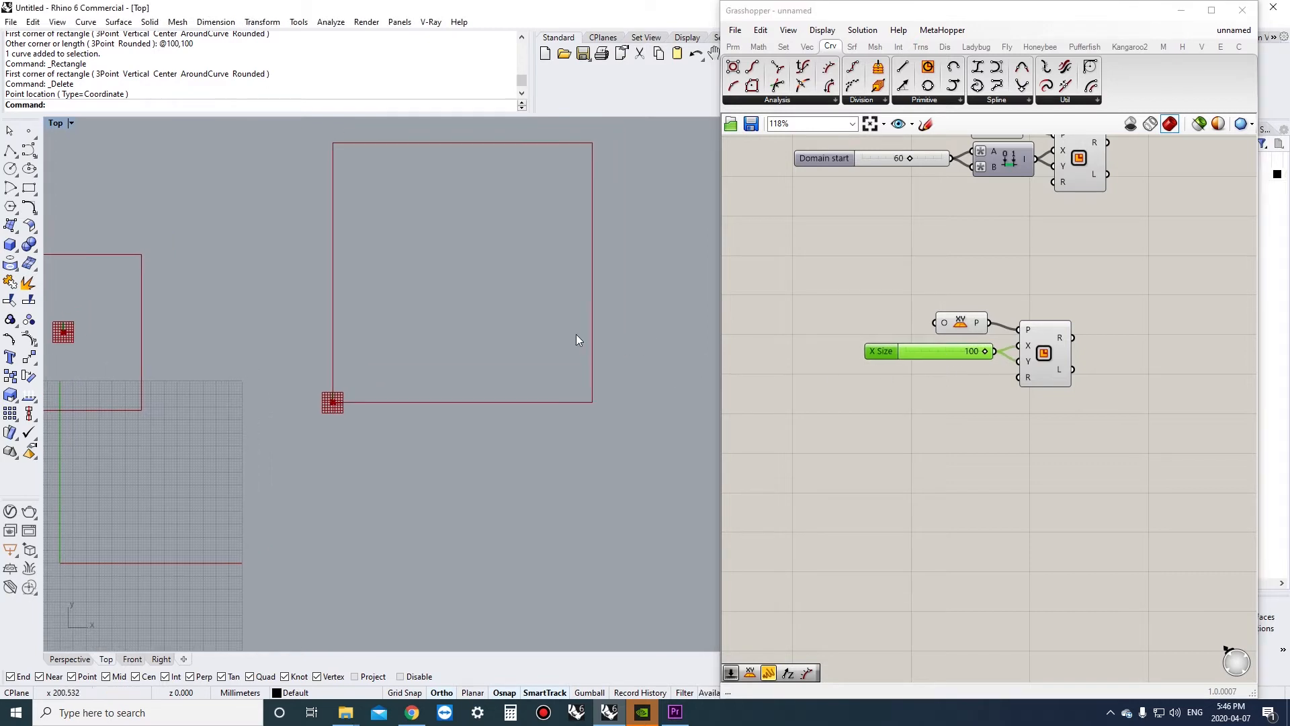
scroll(575, 333, up, 4)
right_drag(572, 332, 576, 446)
scroll(582, 387, down, 2)
scroll(582, 414, up, 2)
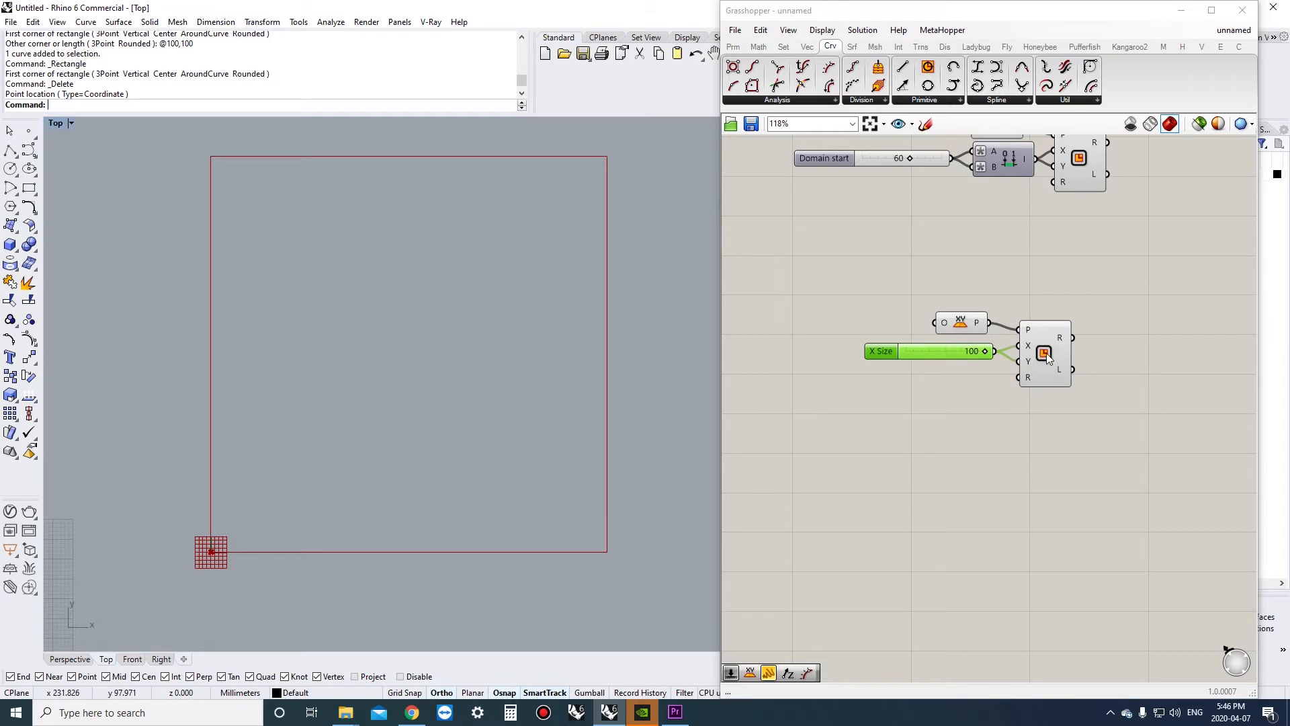
drag(1048, 356, 1045, 355)
mouse_move(1024, 341)
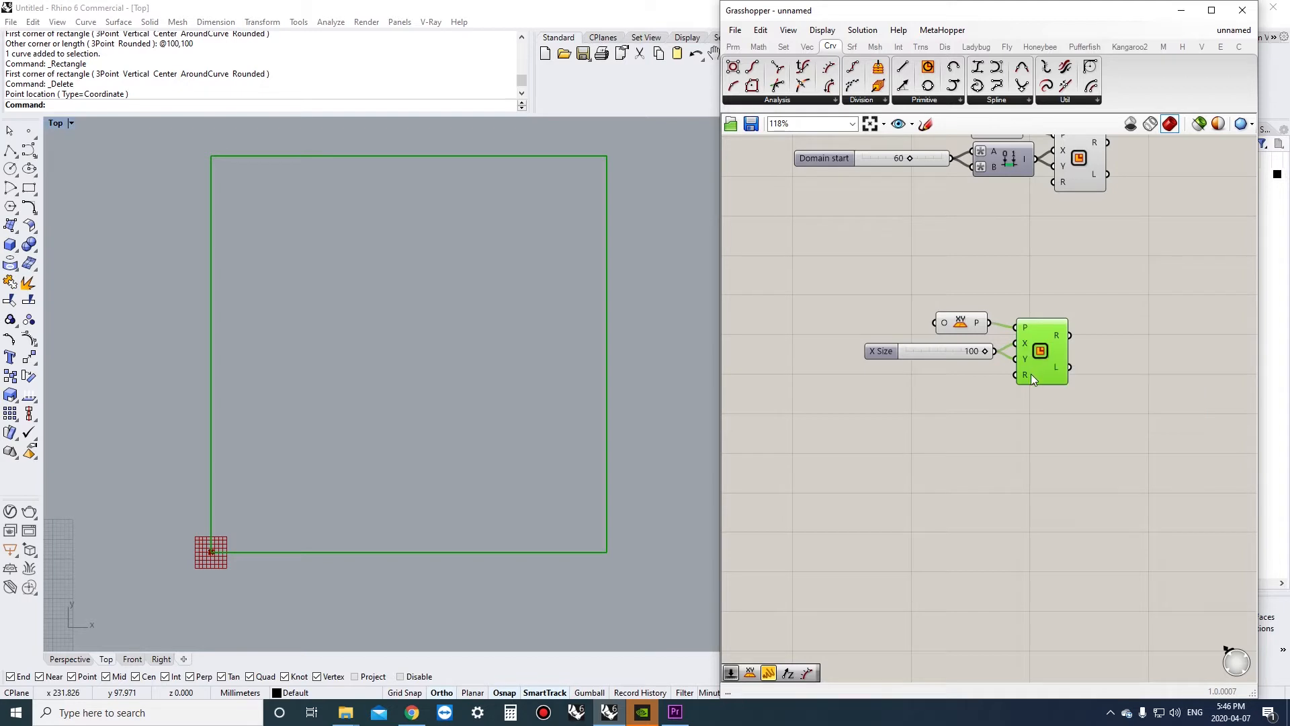
click(962, 406)
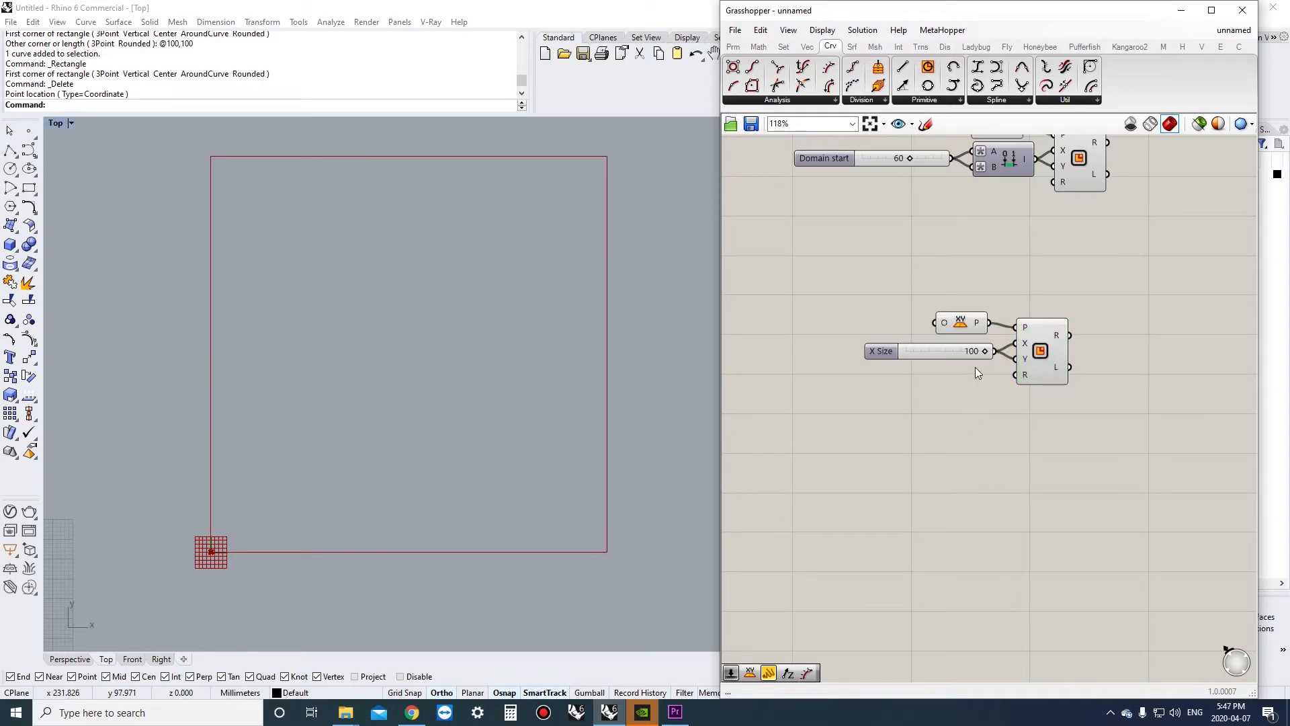
- Duplicate the X Size slider, place the copy directly below it, and connect the copy to the Rectangle's Y input
mouse_move(984, 350)
mouse_down()
mouse_move(930, 358)
mouse_move(997, 356)
mouse_up()
click(962, 323)
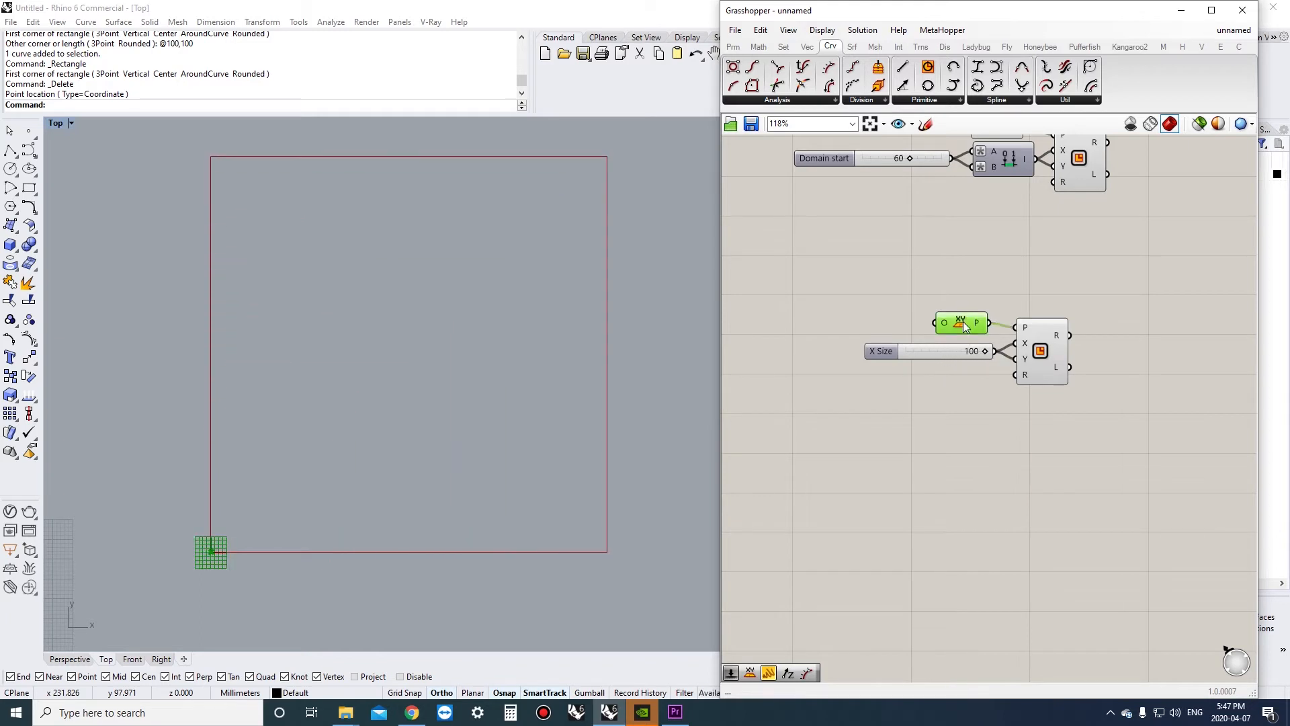
click(935, 353)
key(ctrl+c)
key(ctrl+v)
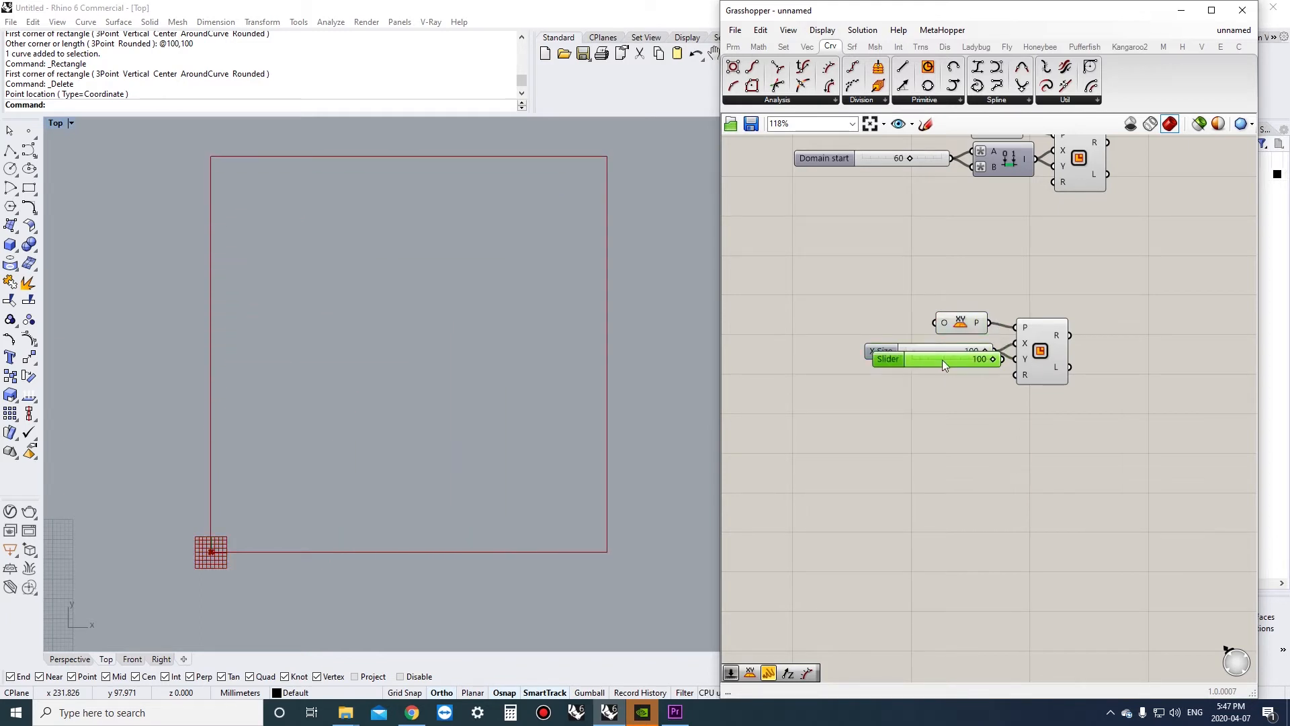
drag(942, 360, 934, 369)
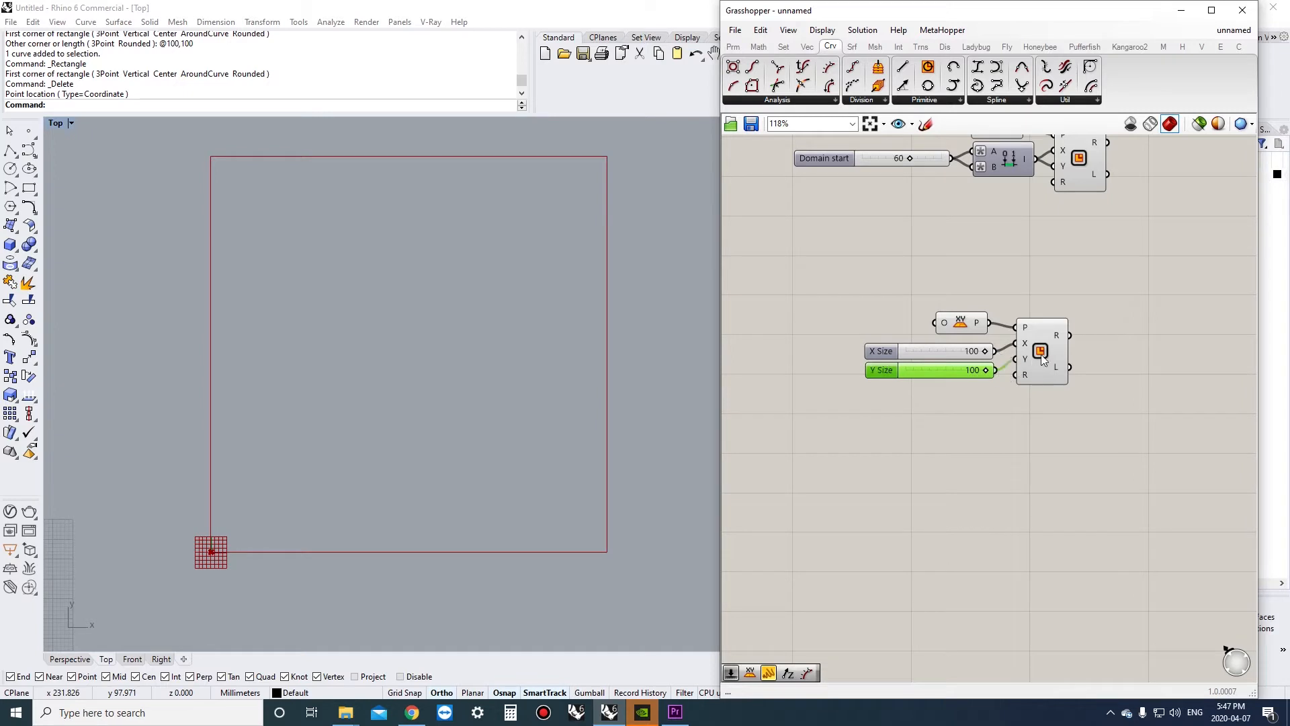
- Set the X Size slider to 64
drag(1042, 360, 957, 351)
click(953, 408)
right_drag(953, 409, 965, 381)
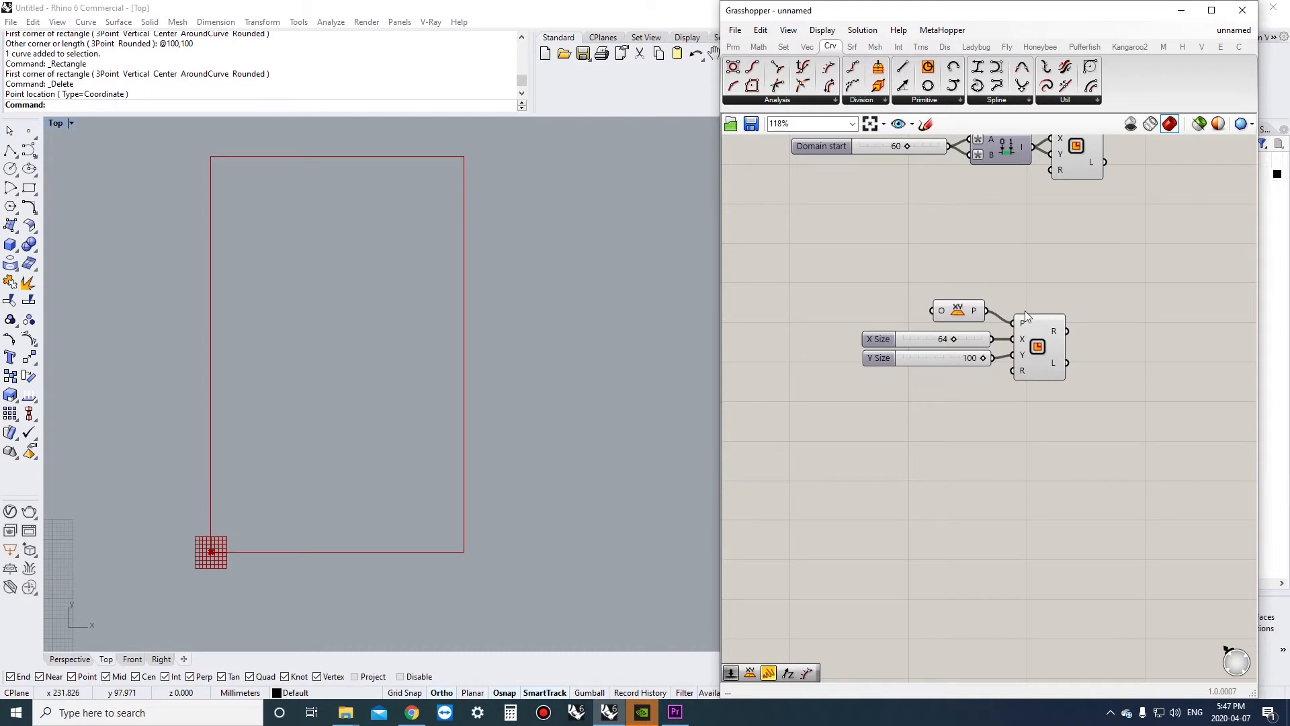
- Preview Rhino's Rectangle command with the Center option in the Top viewport and cancel without placing a rectangle
click(192, 309)
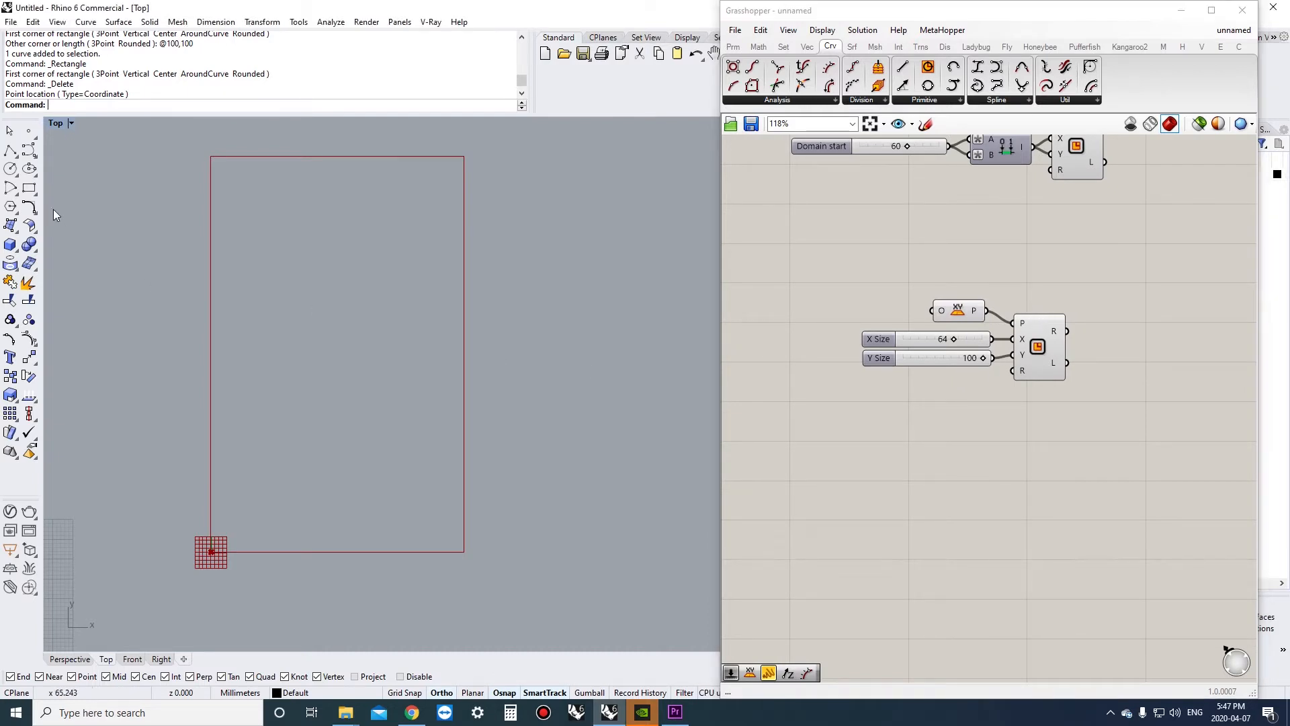
click(29, 188)
click(136, 105)
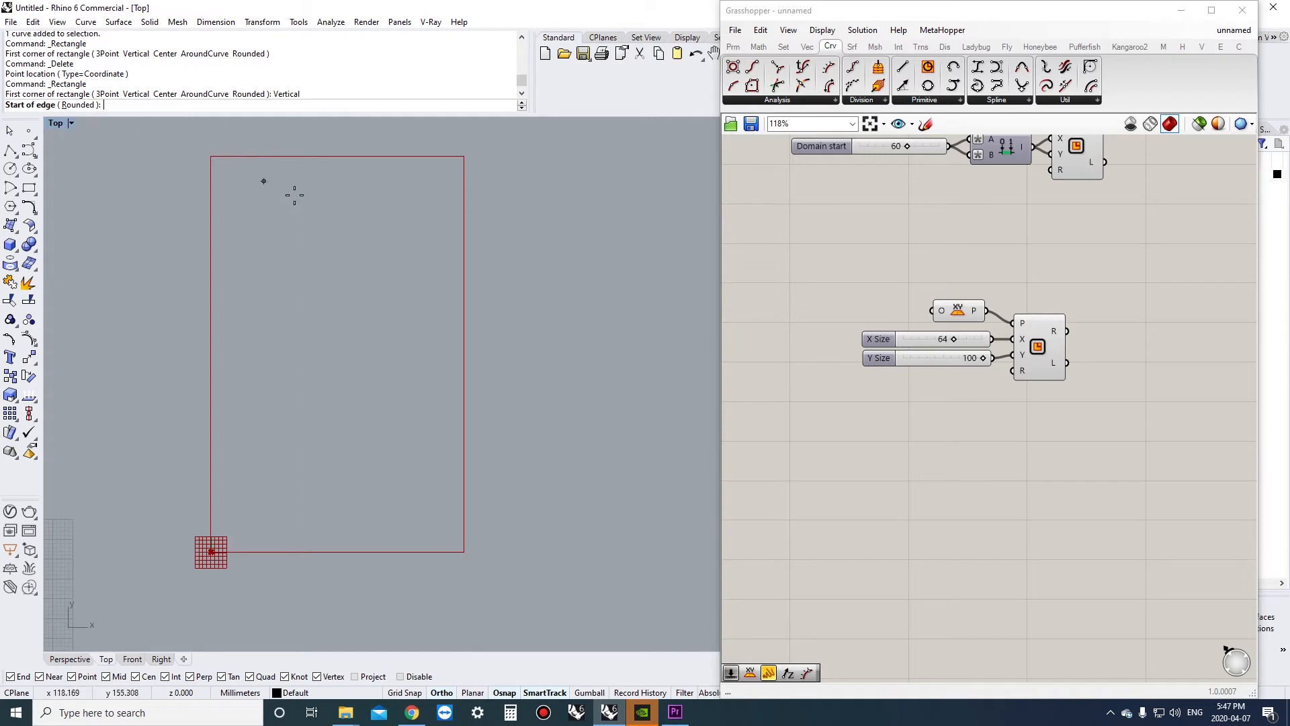
key(Escape)
right_click(274, 205)
click(171, 106)
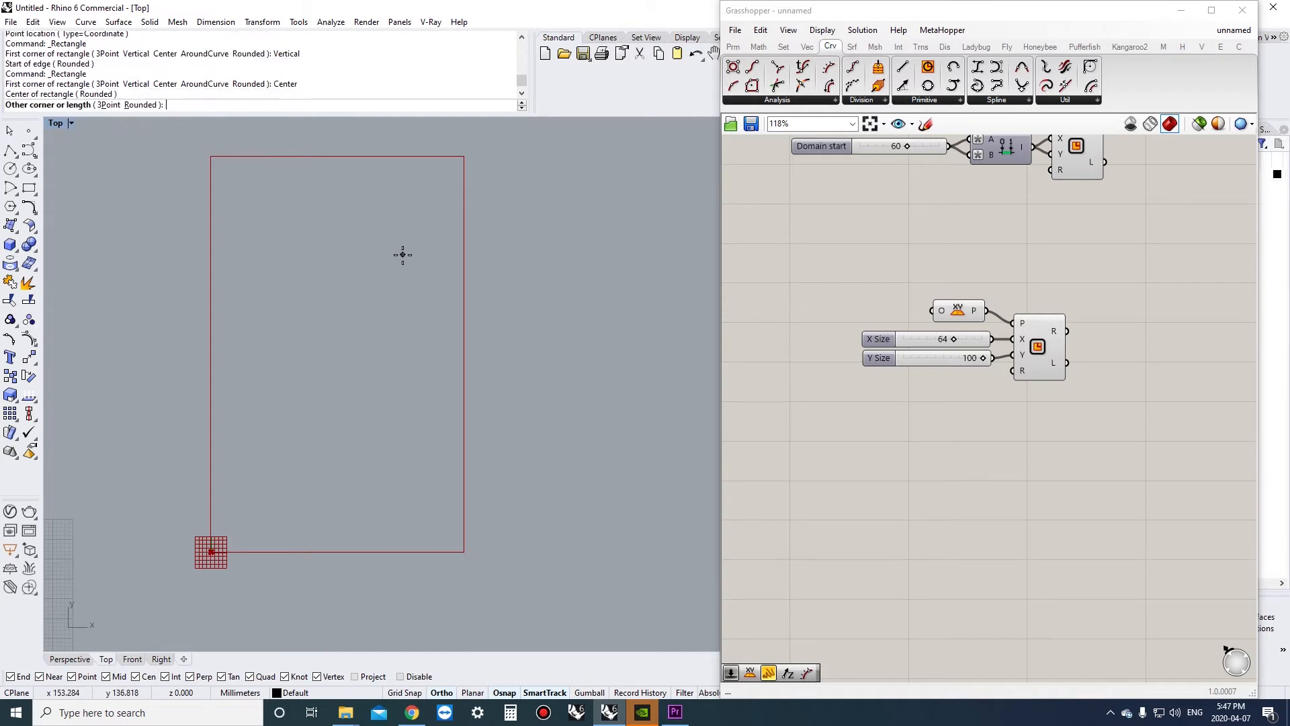
click(402, 254)
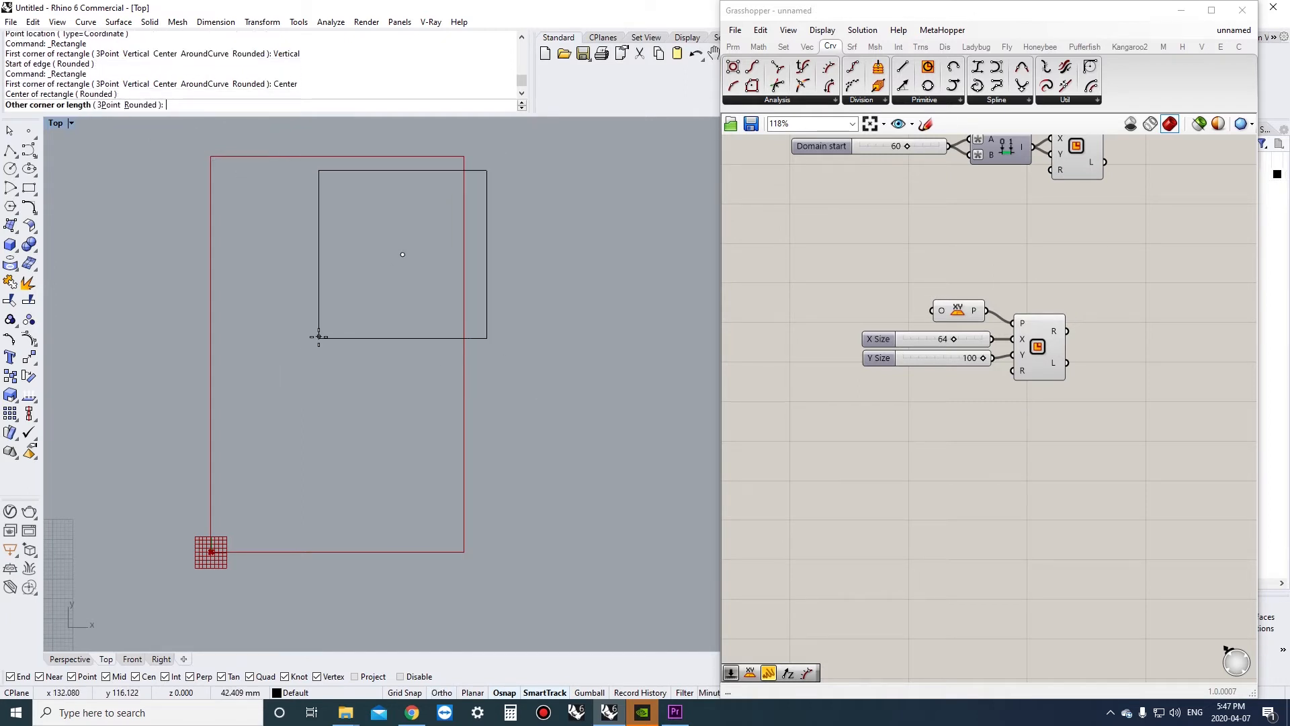
key(Escape)
- Add a Construct Domain component below the Rectangle component and move the Rectangle away from the sliders to make room
right_drag(939, 428, 899, 424)
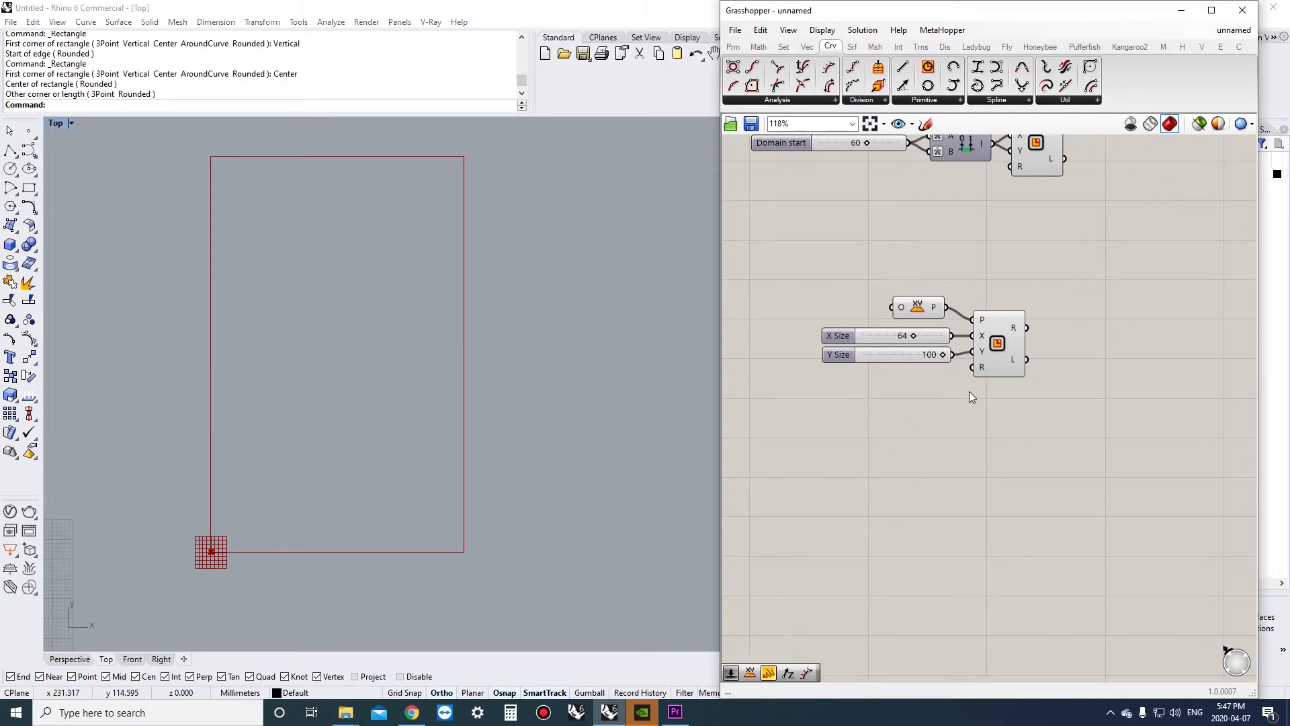
drag(987, 343, 1031, 344)
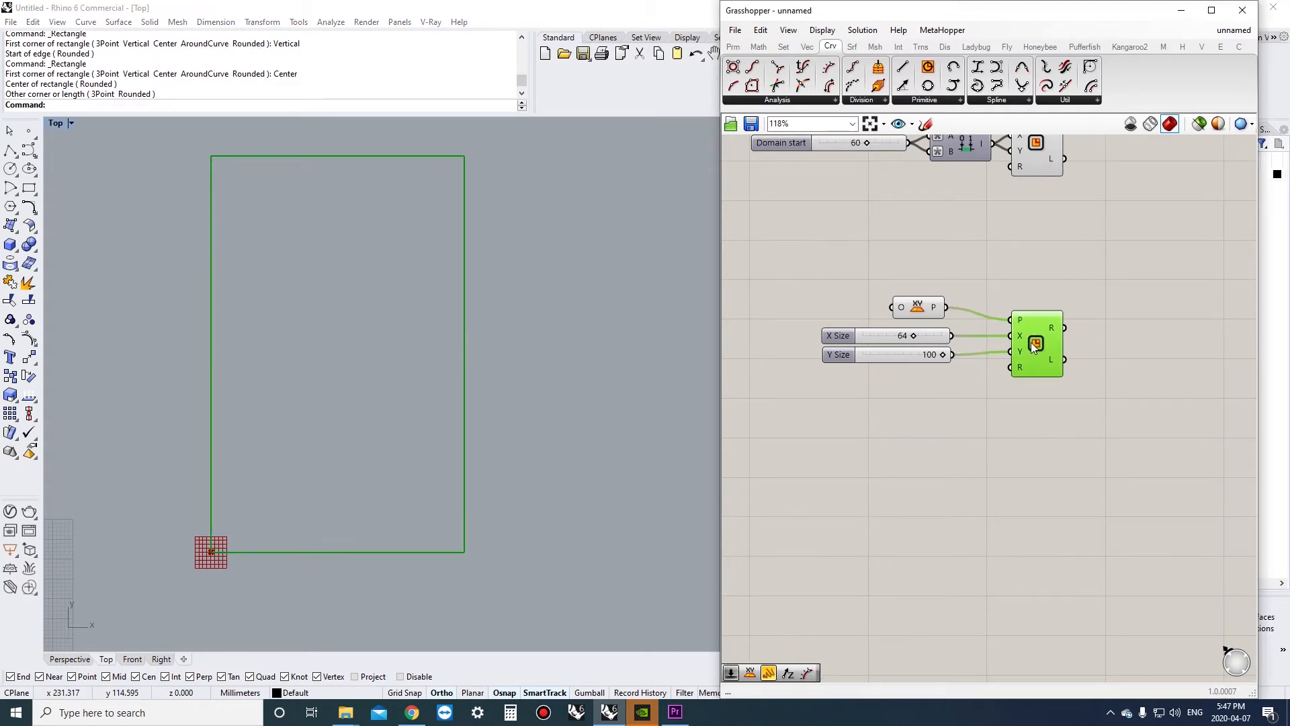
double_click(1030, 432)
text(domain)
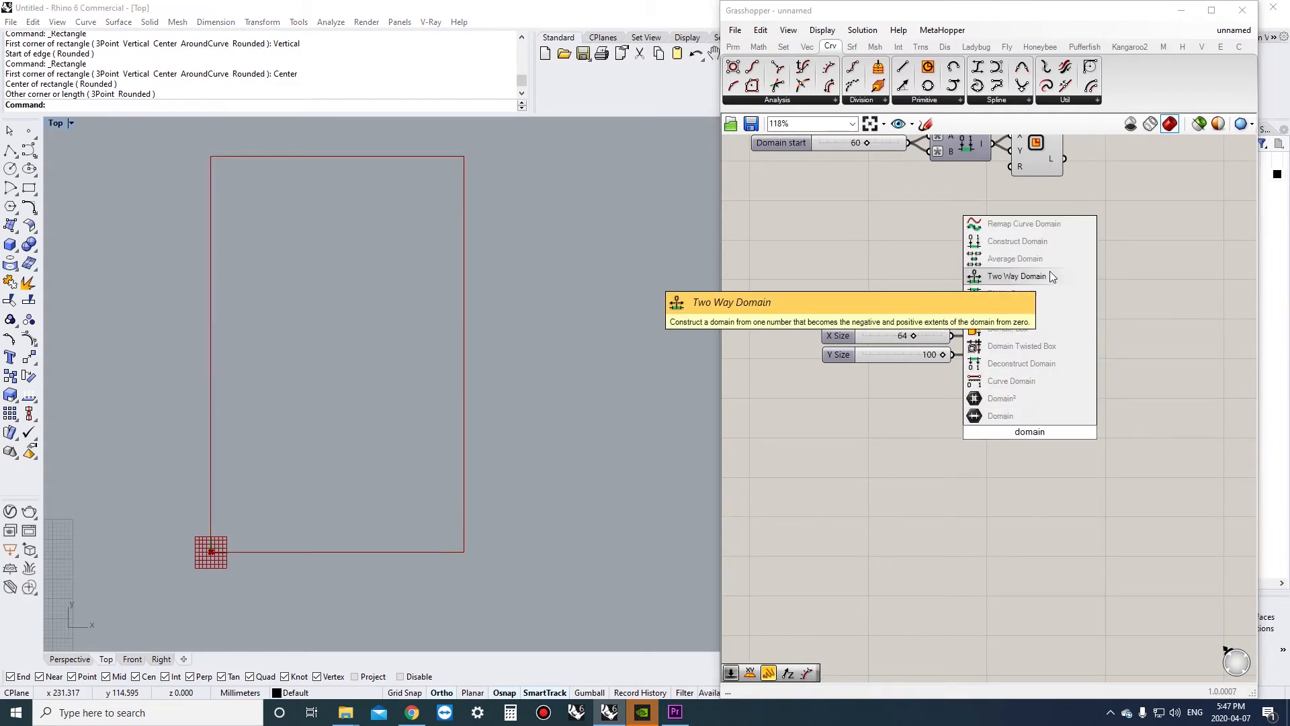
click(1040, 246)
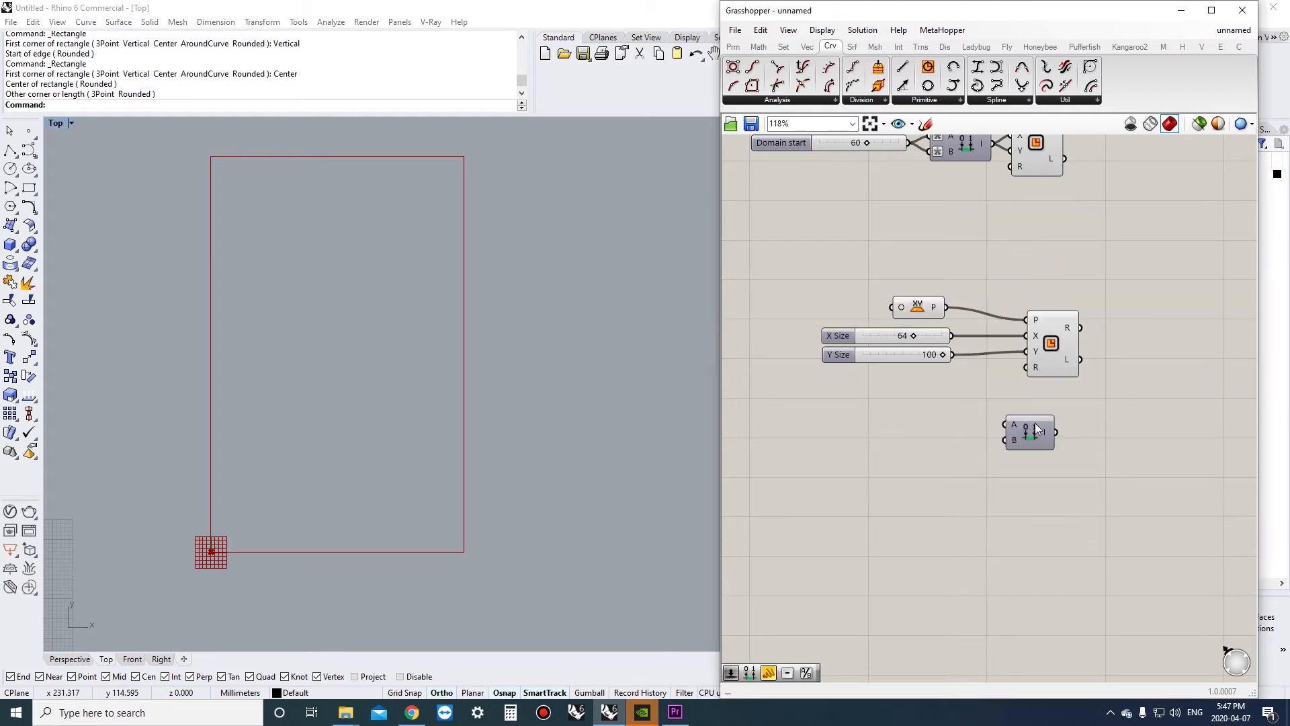
drag(1036, 437, 1003, 399)
shift+drag(1049, 362, 1083, 359)
click(1070, 397)
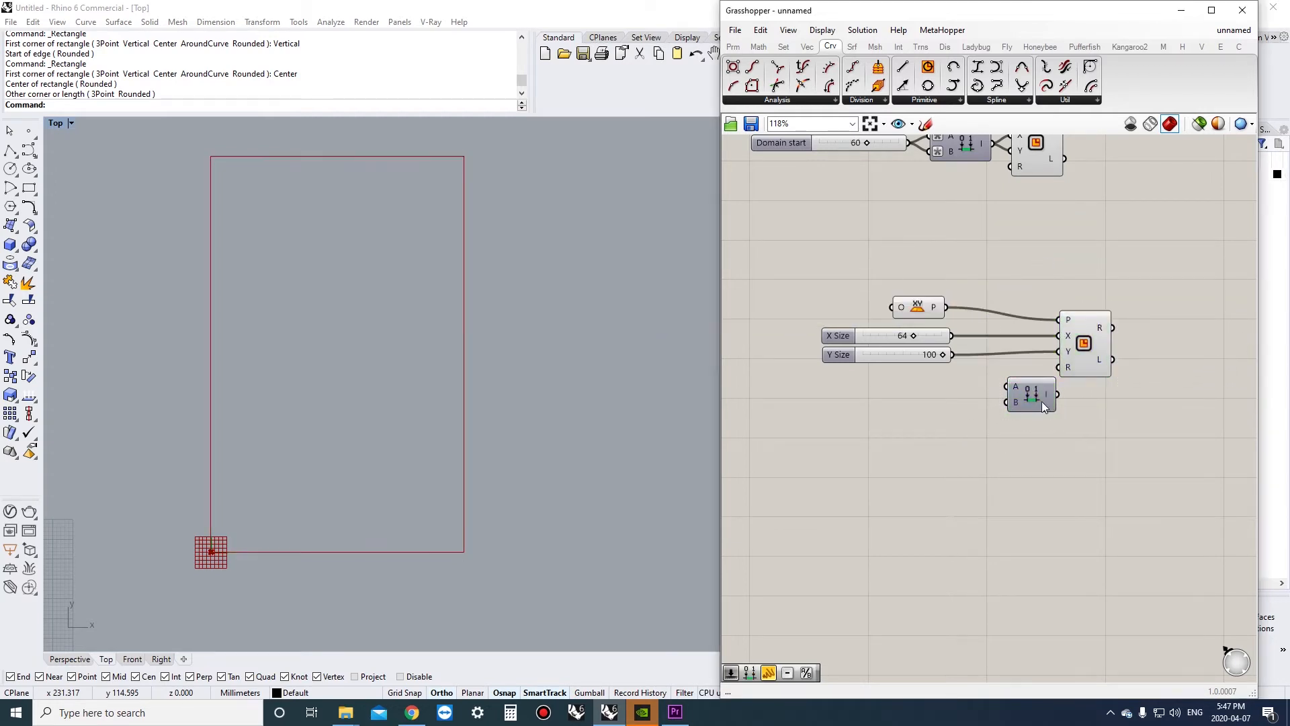
- Delete the Y Size slider and place the Construct Domain component between the X Size slider and the Rectangle
drag(1039, 400, 1028, 393)
drag(904, 359, 891, 419)
drag(984, 381, 959, 339)
click(901, 414)
key(Delete)
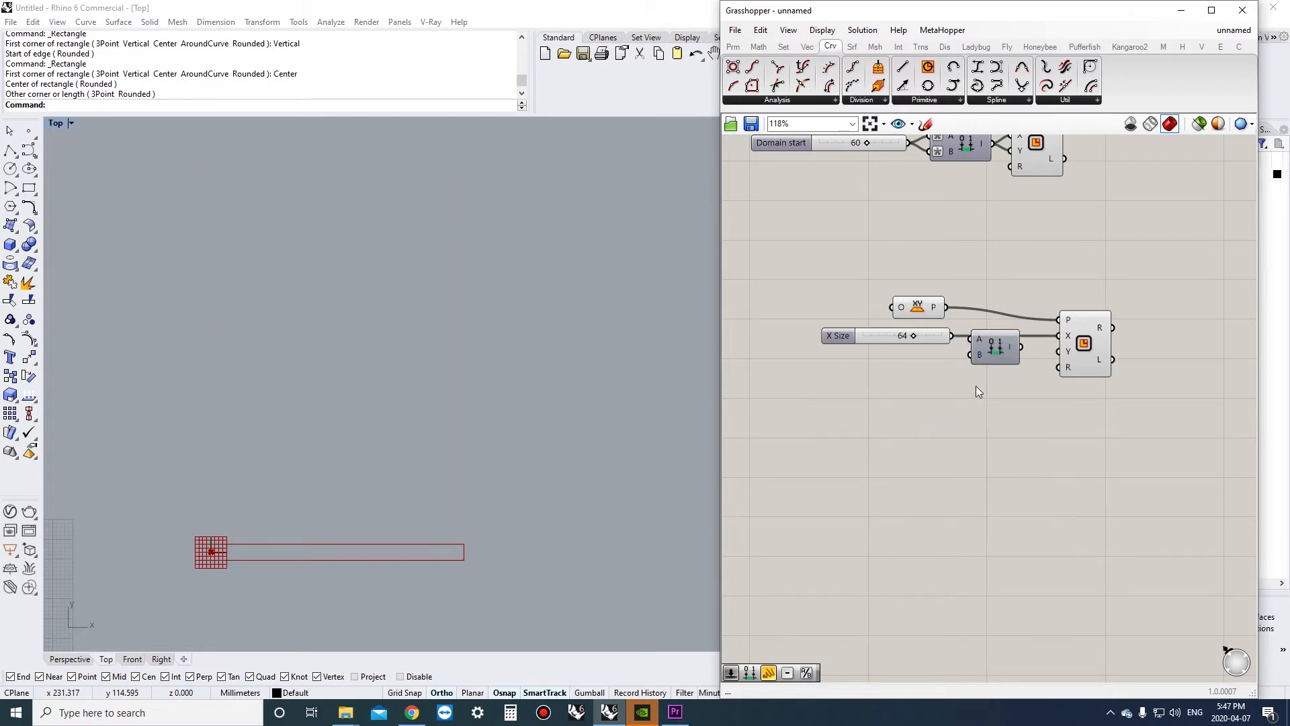
- Wire the 64 slider into Construct Domain's A and B inputs, its output into the Rectangle's X and Y, and regroup the components
click(983, 344)
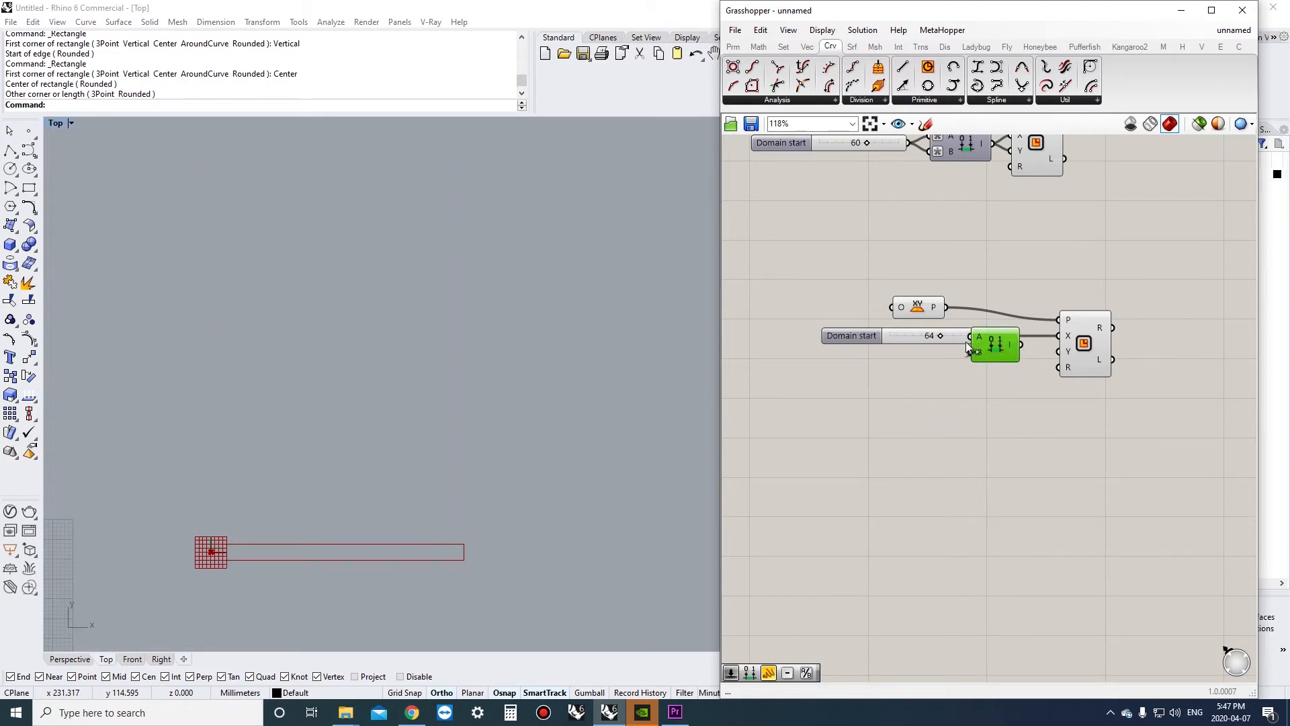
drag(944, 336, 1059, 352)
drag(1085, 353, 1049, 352)
click(993, 365)
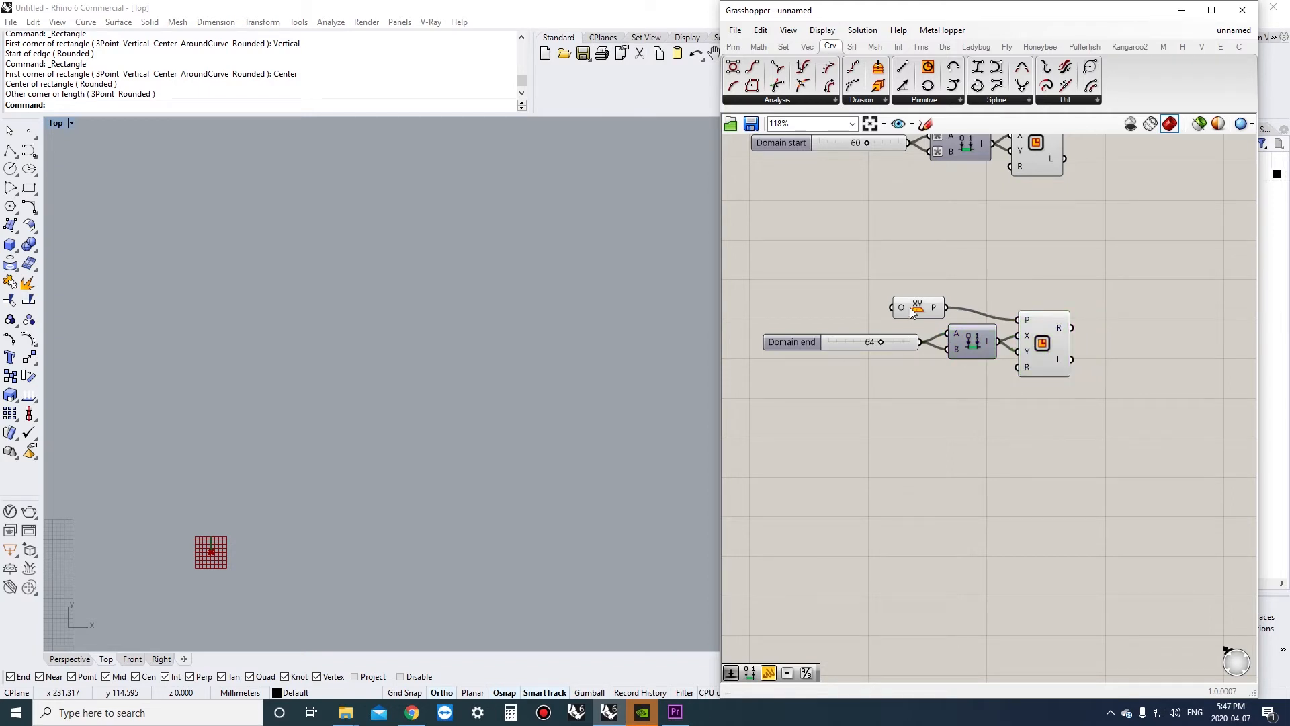
drag(912, 313, 959, 309)
click(975, 395)
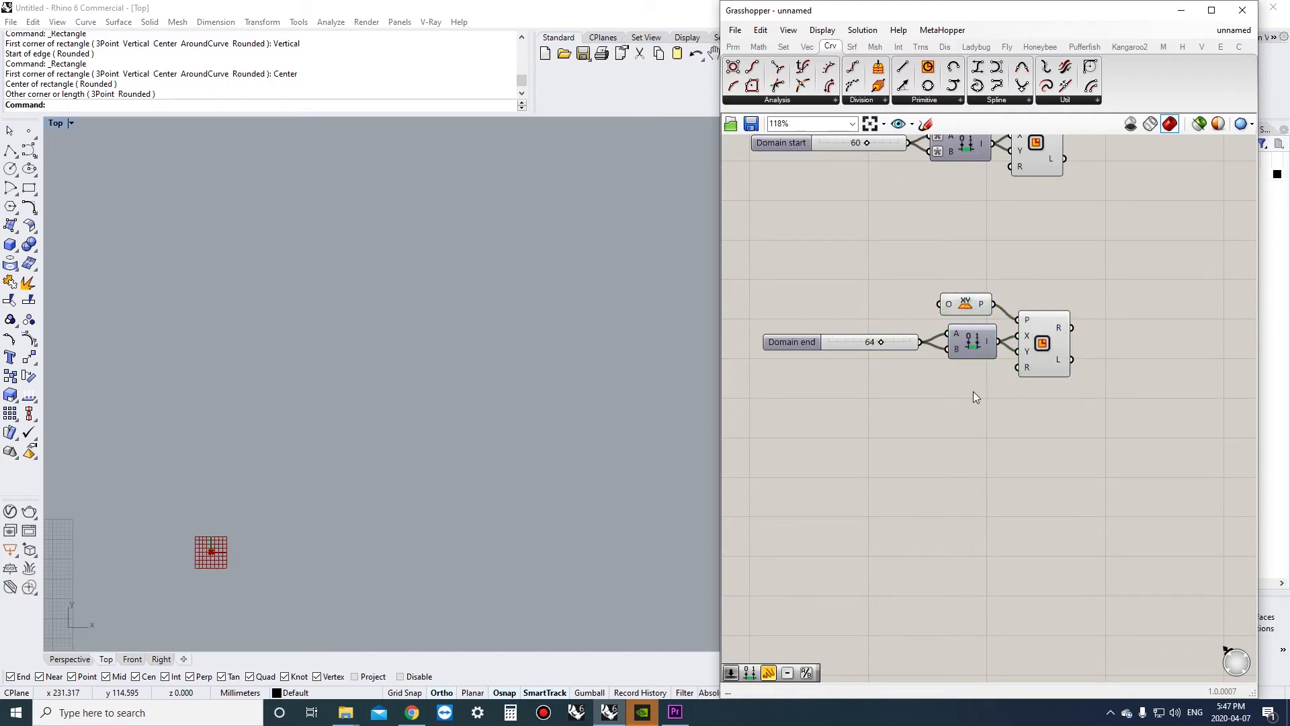
- Set the expression of the lower Construct Domain's A input to x/2
right_click(958, 332)
mouse_move(1068, 466)
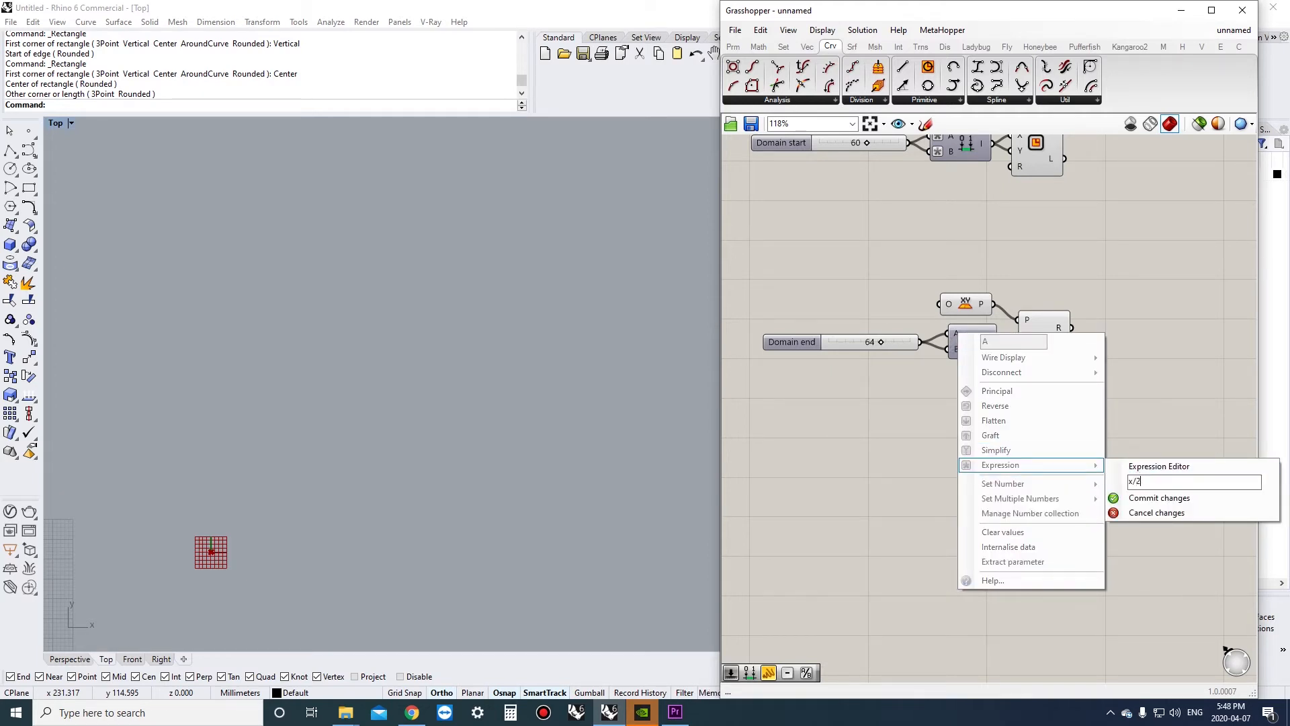
click(1156, 498)
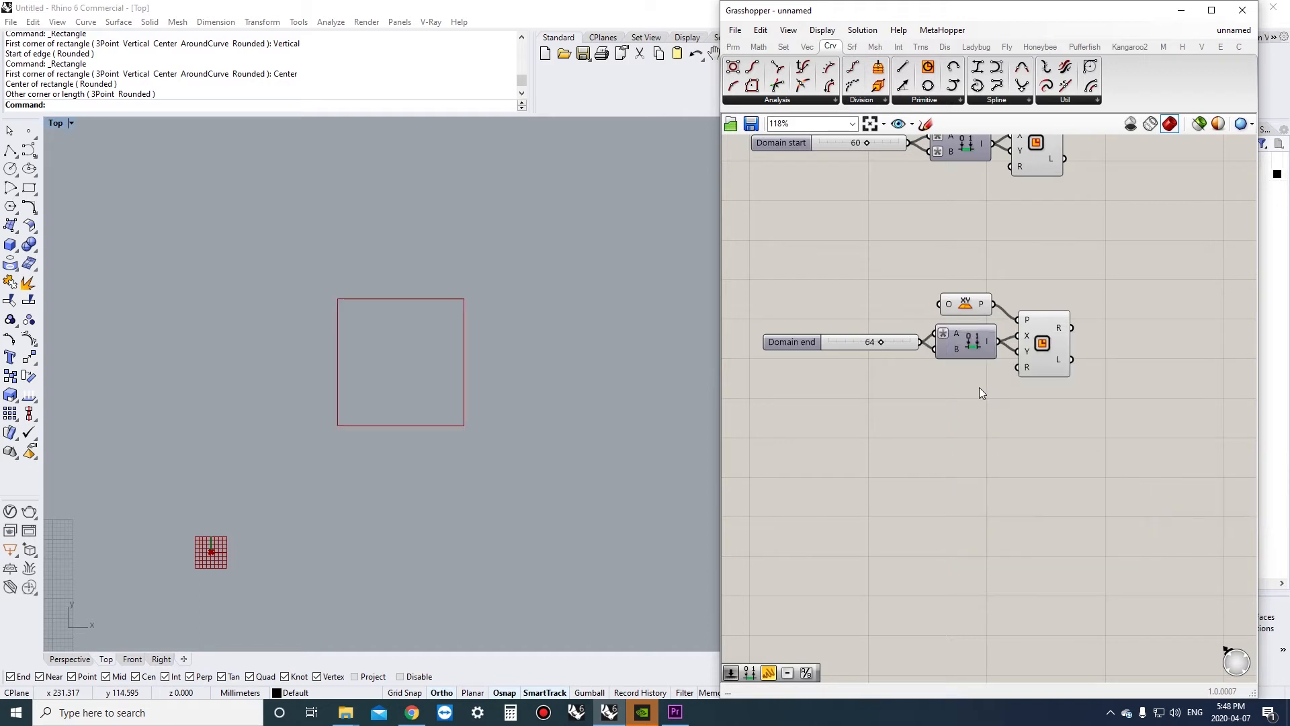
right_click(956, 348)
mouse_move(1050, 481)
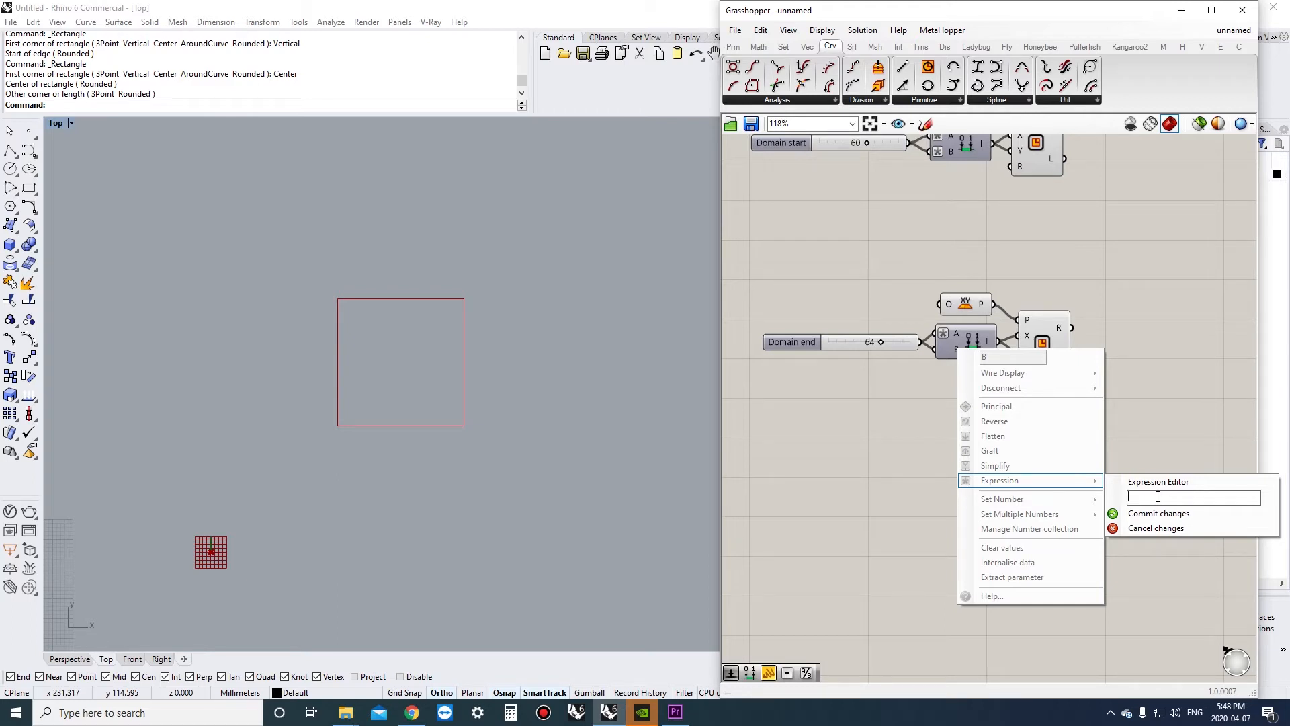
key(Escape)
click(945, 368)
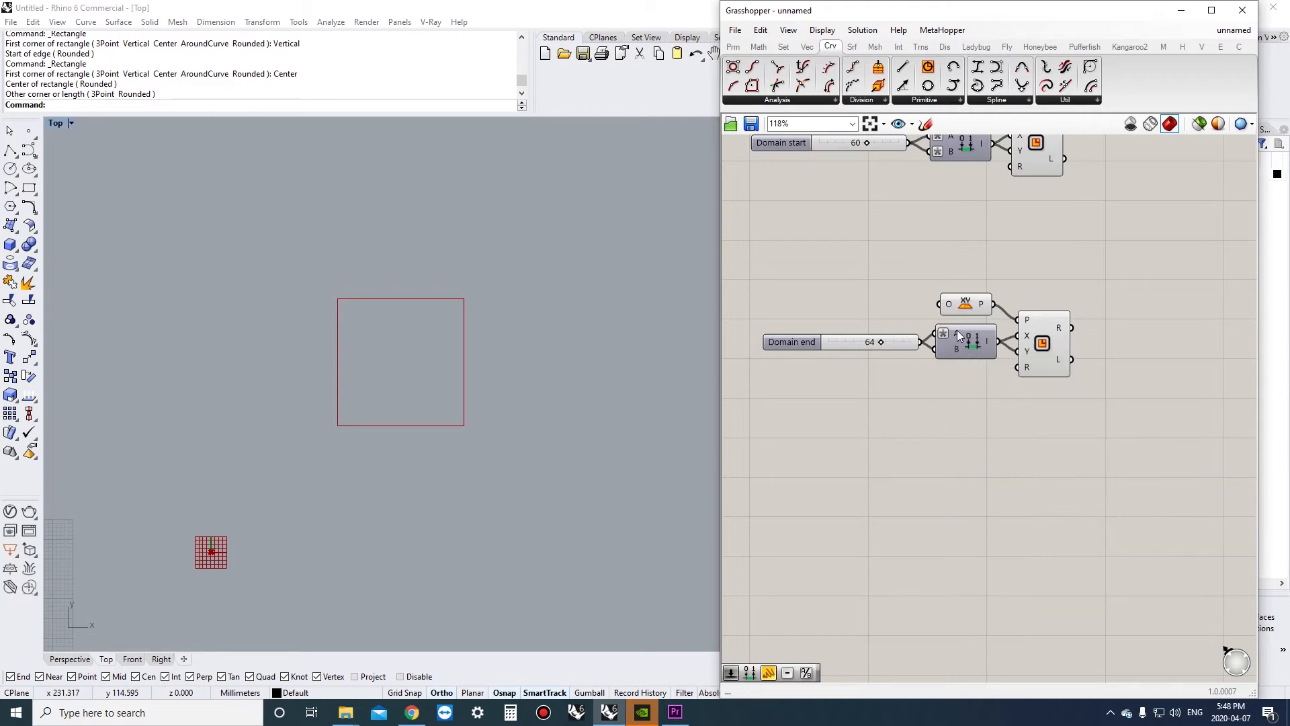
- Change the expression of the lower Construct Domain's A input to -x/2
right_click(958, 334)
mouse_move(1028, 463)
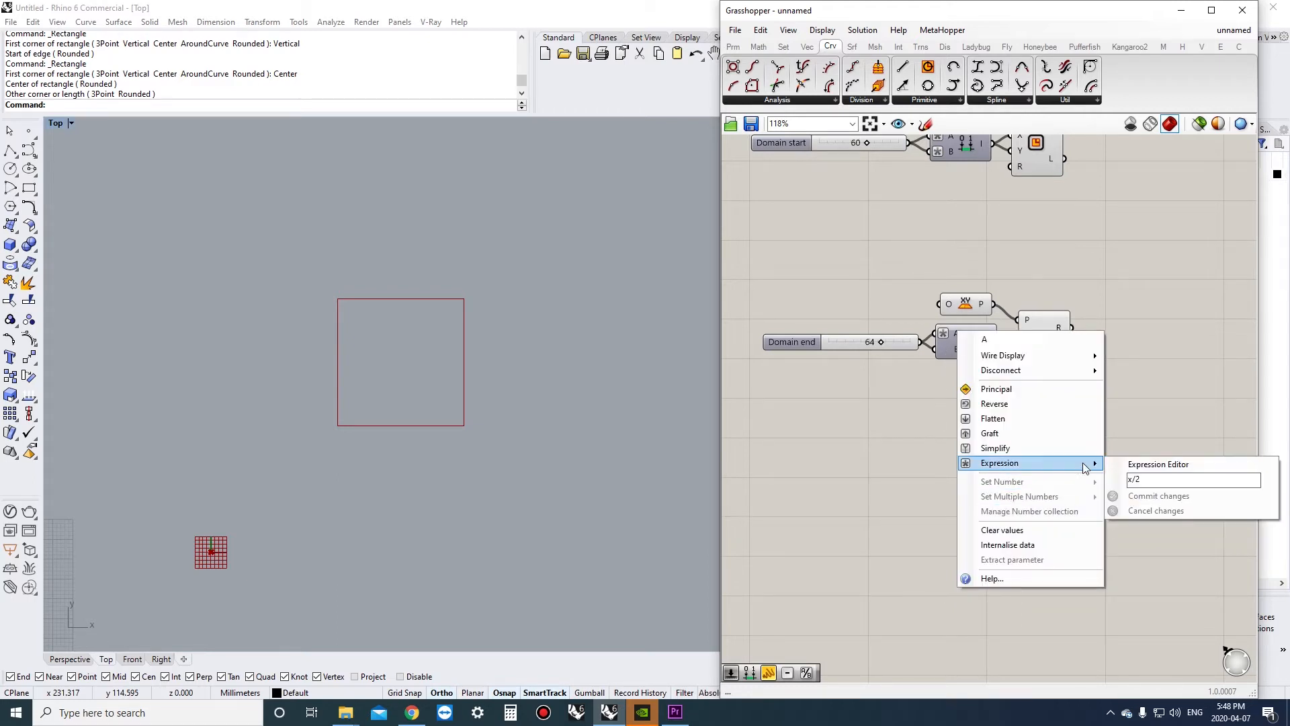
click(1128, 479)
text(=)
key(BackSpace)
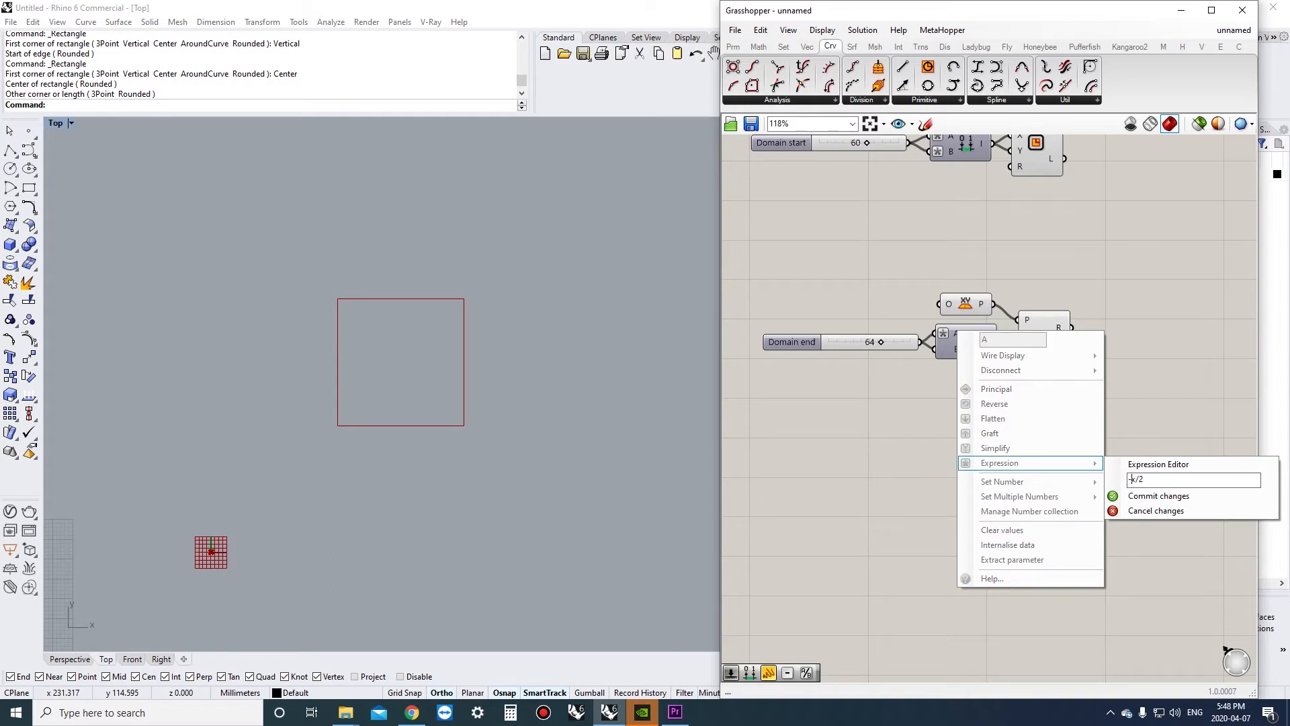
text(-)
click(1144, 500)
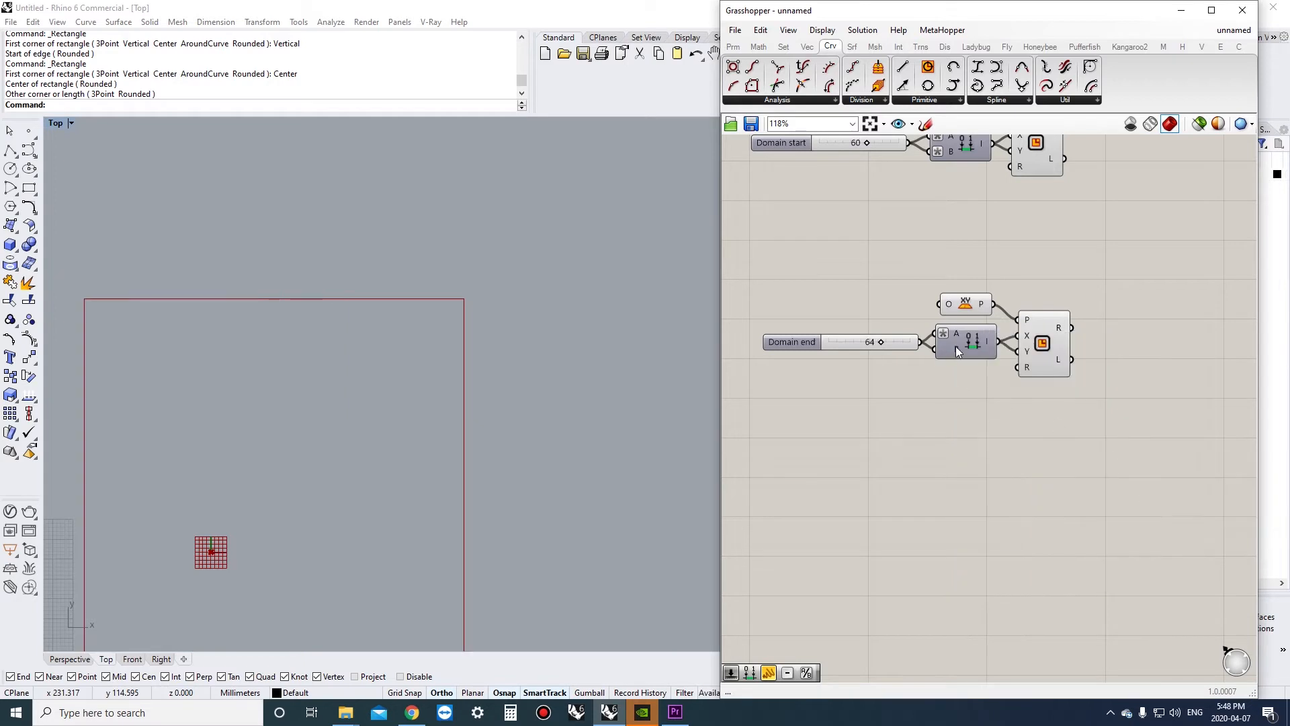
- Set the expression of the lower Construct Domain's B input to x/2 and align the slider beside the component
right_click(955, 346)
mouse_move(1046, 486)
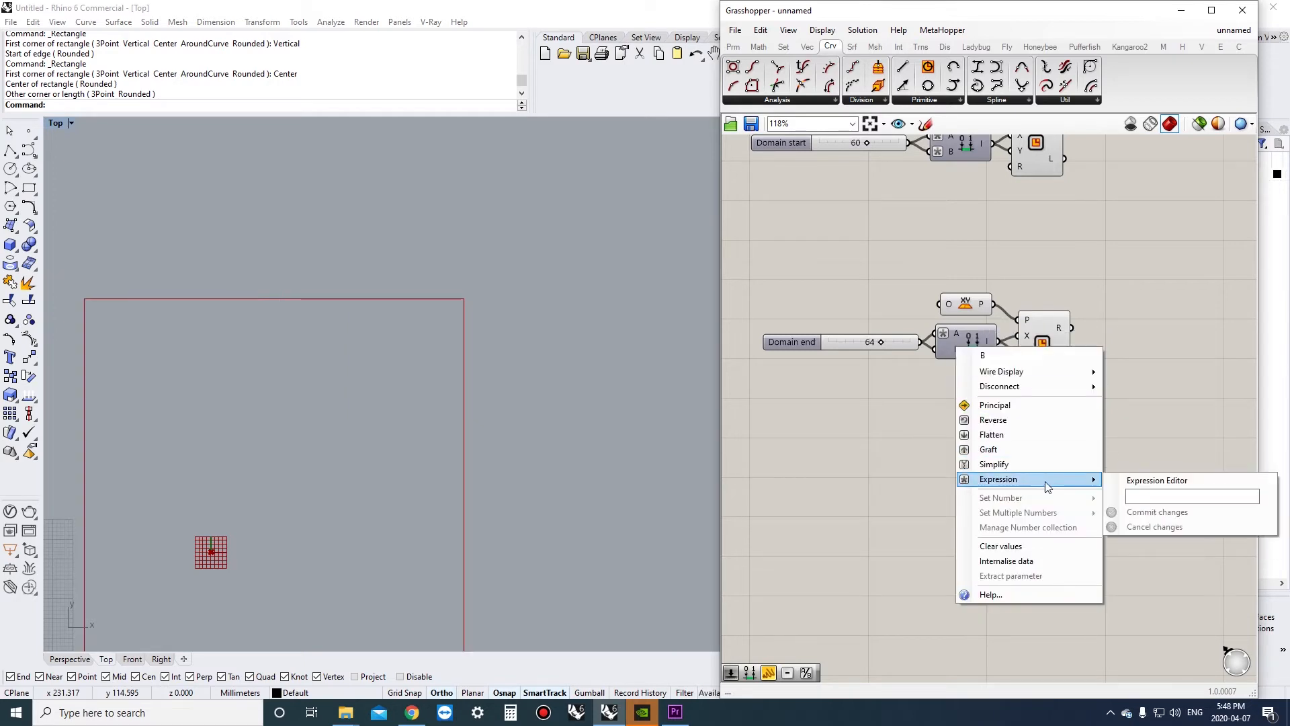
click(1131, 495)
text(-)
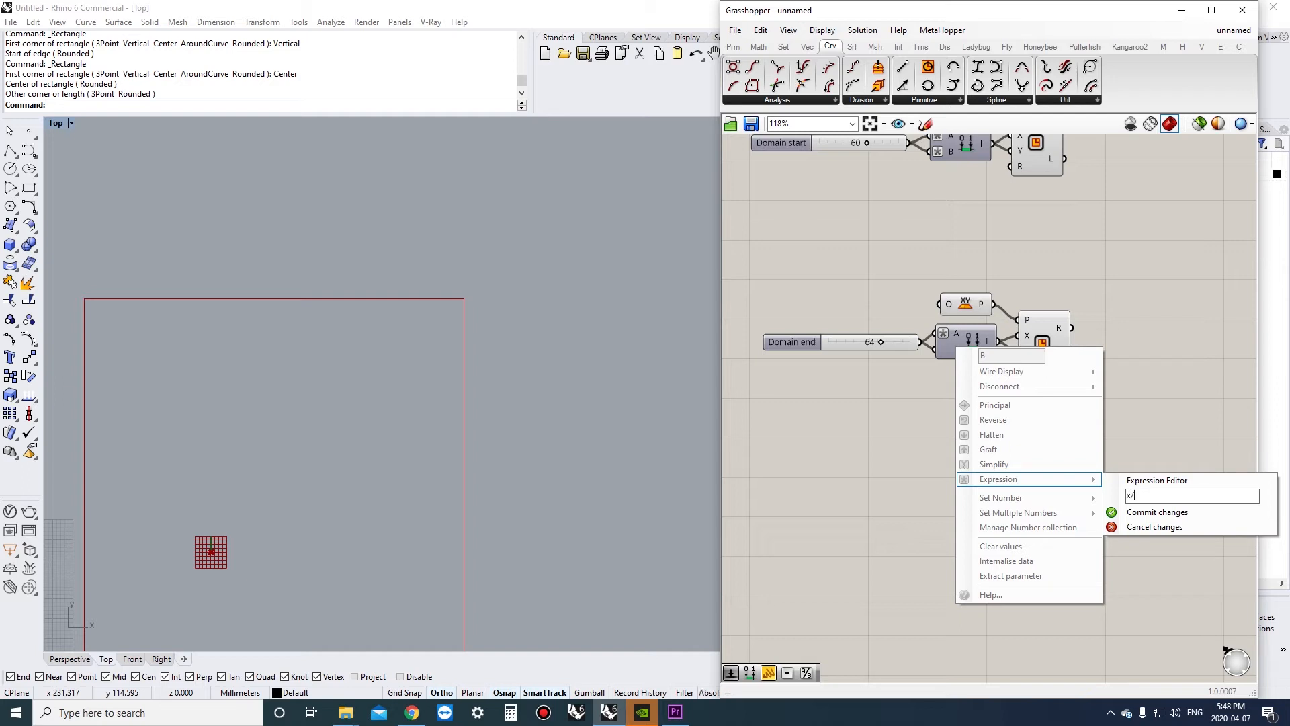
text(/2)
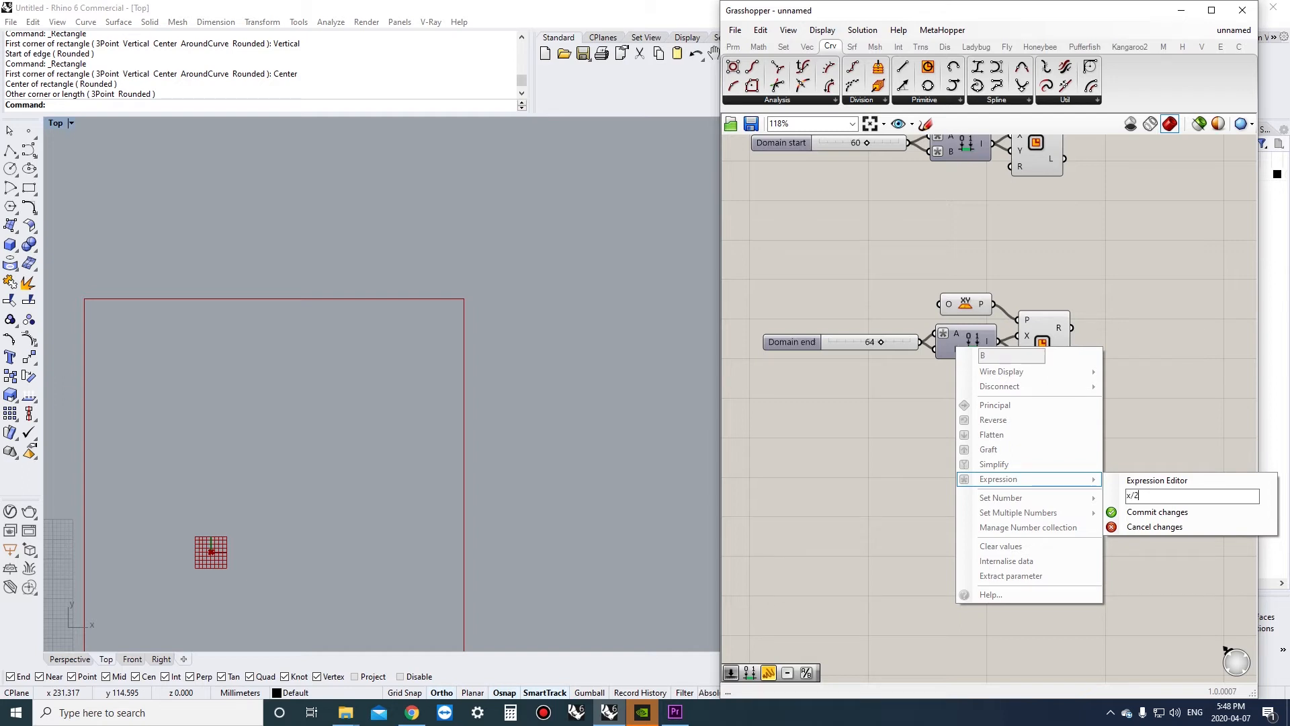
click(1134, 511)
click(853, 341)
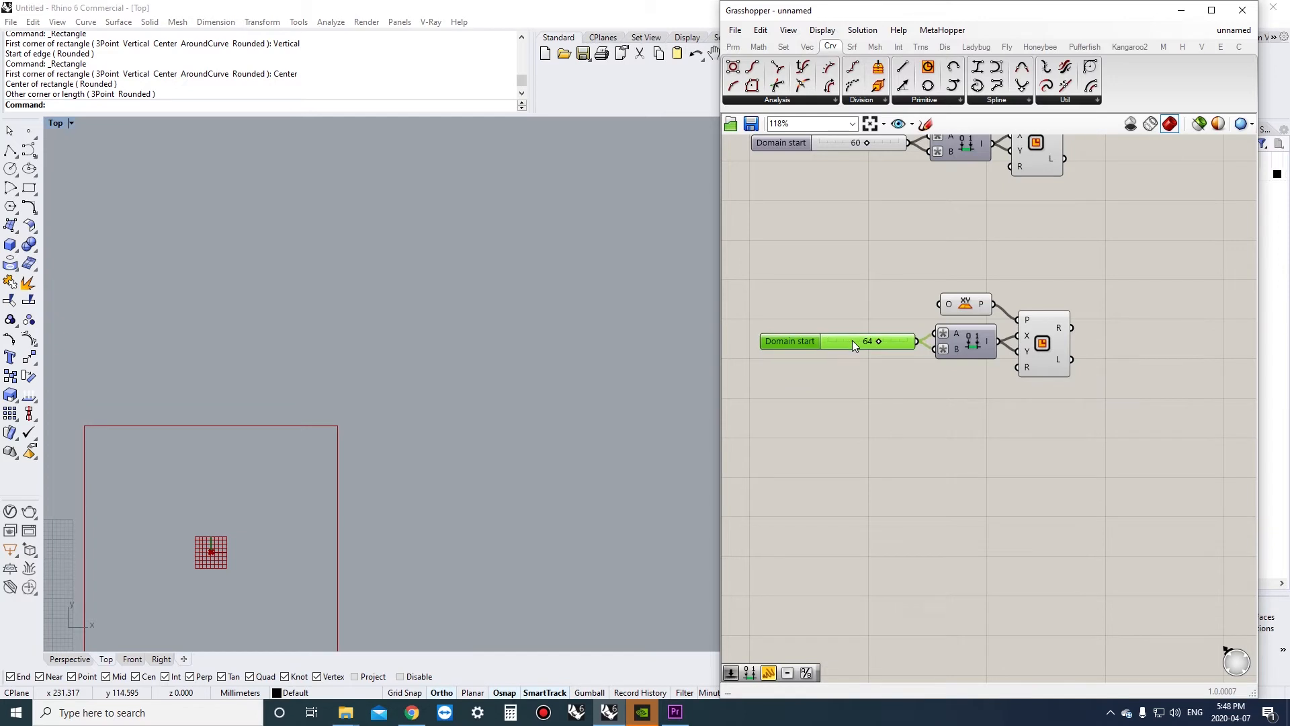
click(860, 369)
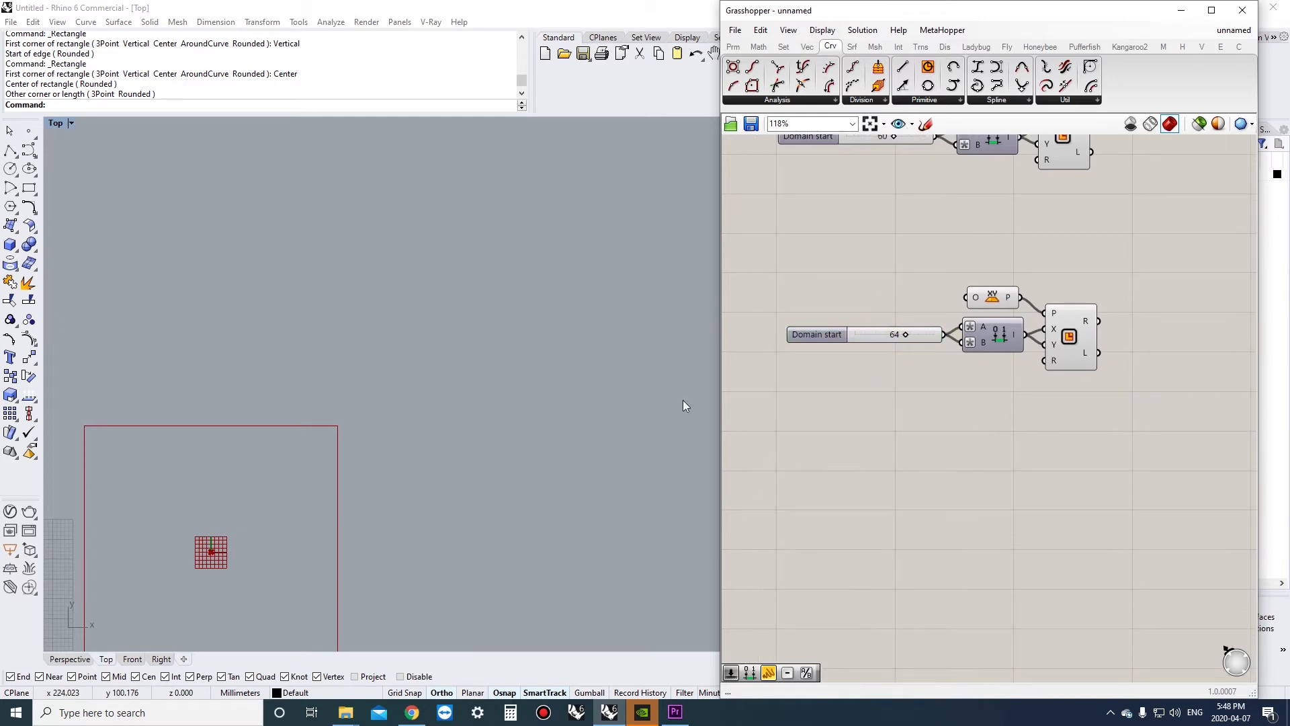
- Examine the rectangle's position relative to its XY plane in the Top viewport
right_drag(652, 424, 677, 367)
scroll(430, 437, down, 2)
right_drag(397, 455, 452, 394)
scroll(427, 422, up, 4)
scroll(376, 425, up, 1)
scroll(462, 395, down, 1)
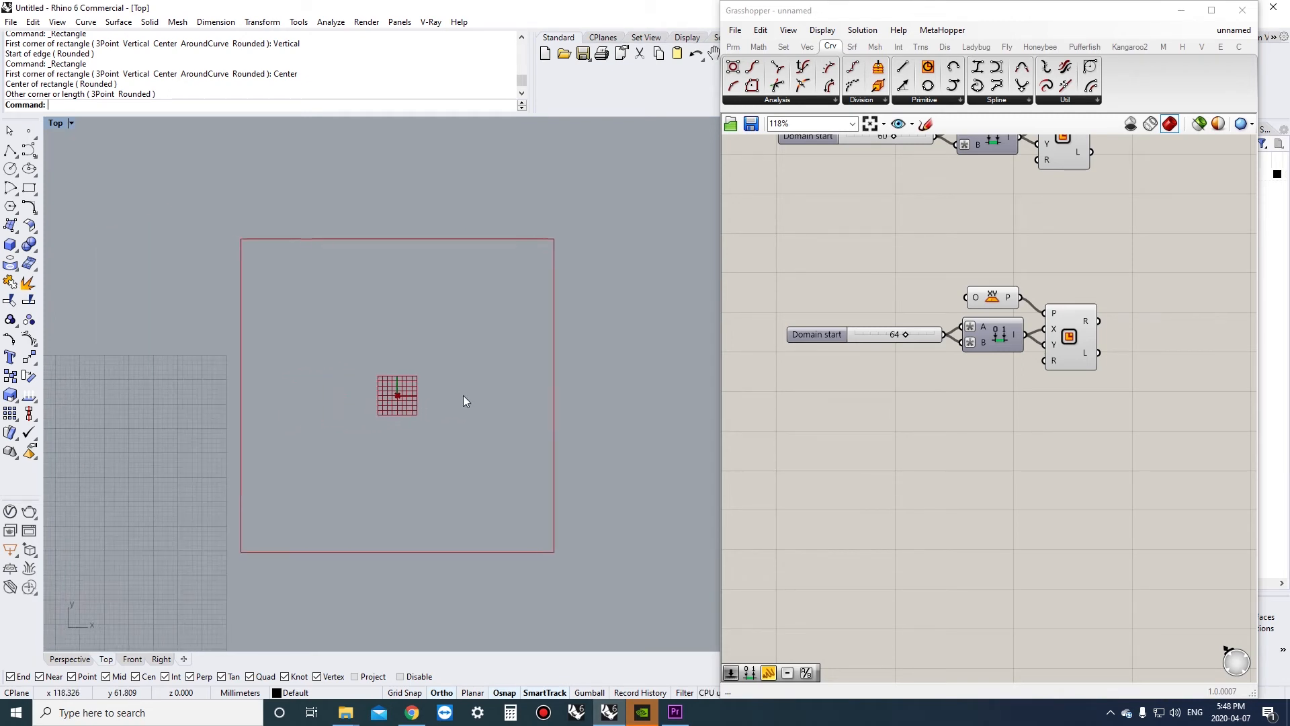
scroll(465, 395, up, 1)
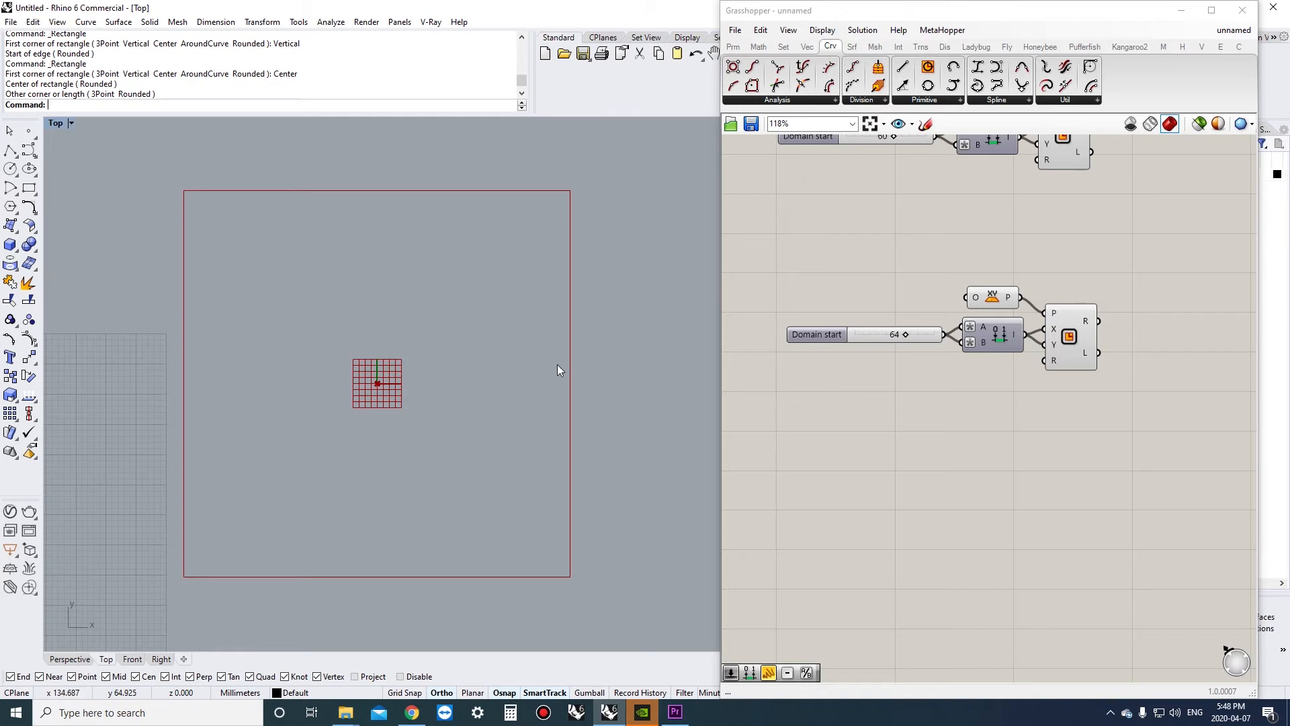
- Set the slider feeding the lower Construct Domain to 60
click(985, 336)
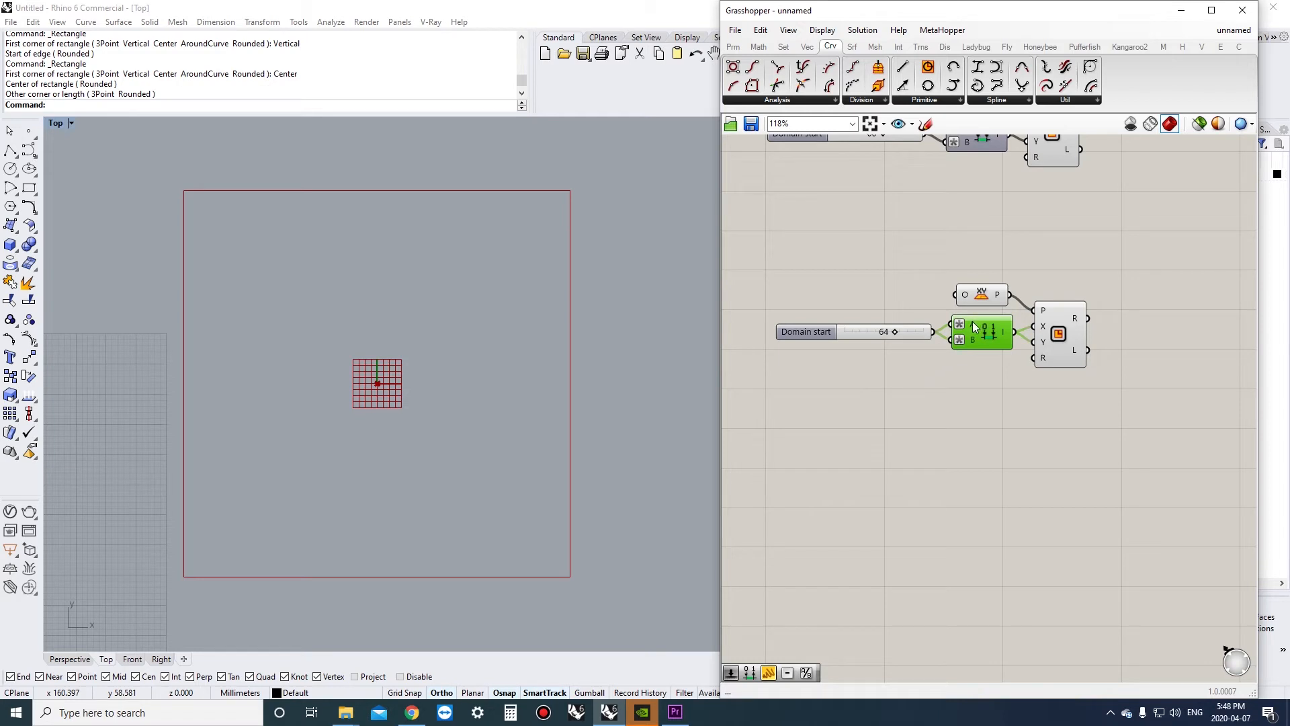
mouse_move(975, 327)
scroll(910, 336, up, 1)
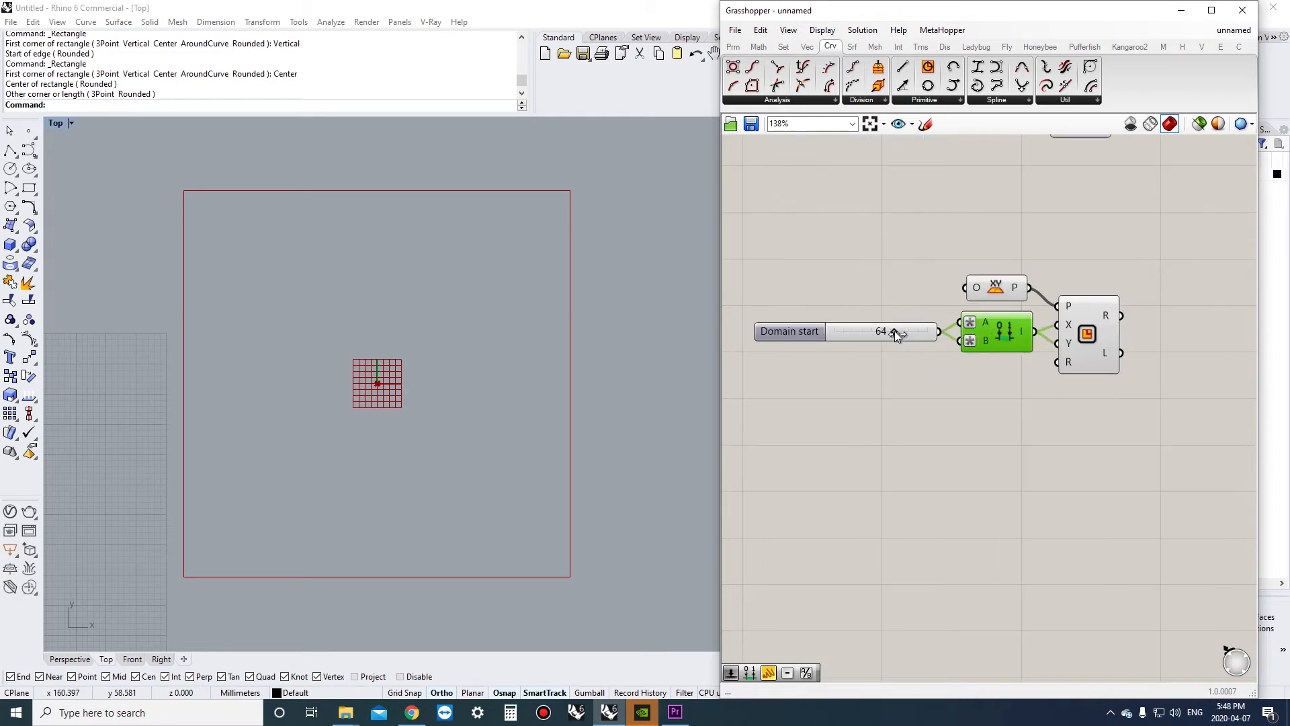
drag(897, 332, 889, 332)
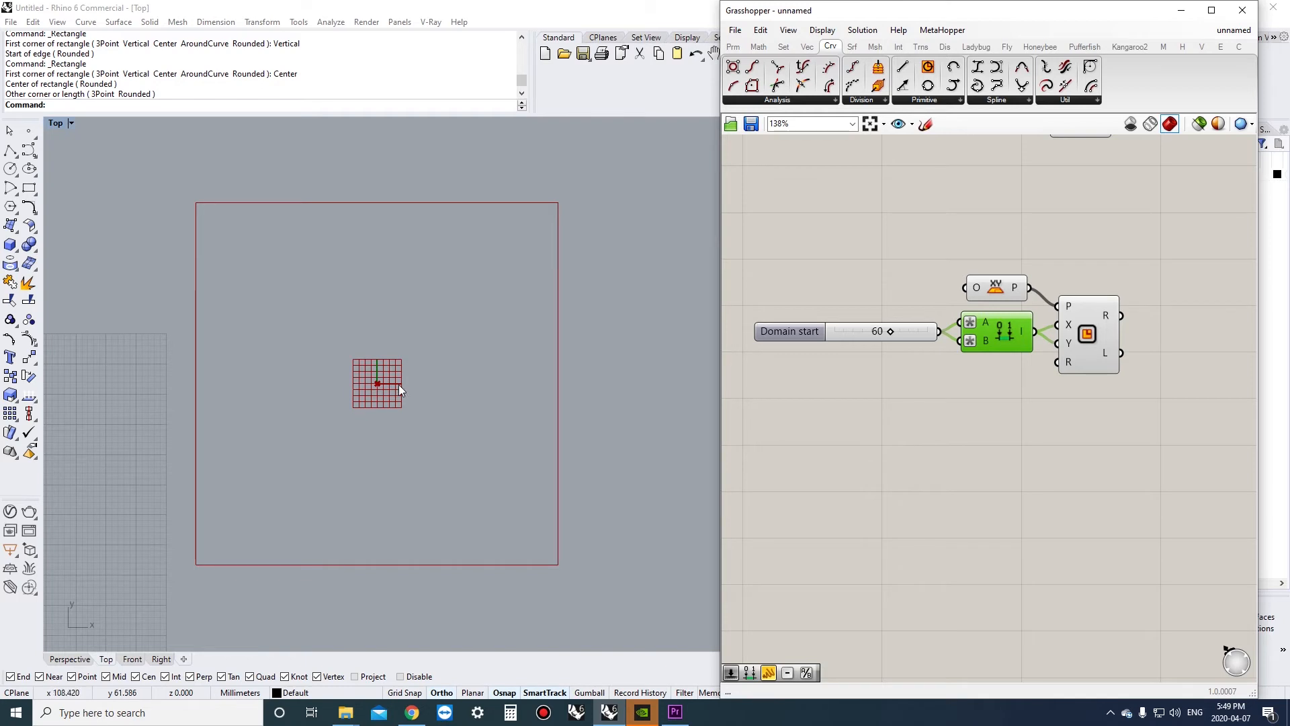
- Arrange the lower Rectangle and XY Plane components neatly around the Construct Domain
click(1009, 441)
right_drag(995, 398, 1000, 389)
mouse_move(1089, 344)
mouse_down()
mouse_move(1109, 331)
mouse_move(1106, 354)
mouse_move(1116, 341)
mouse_move(1098, 350)
mouse_up()
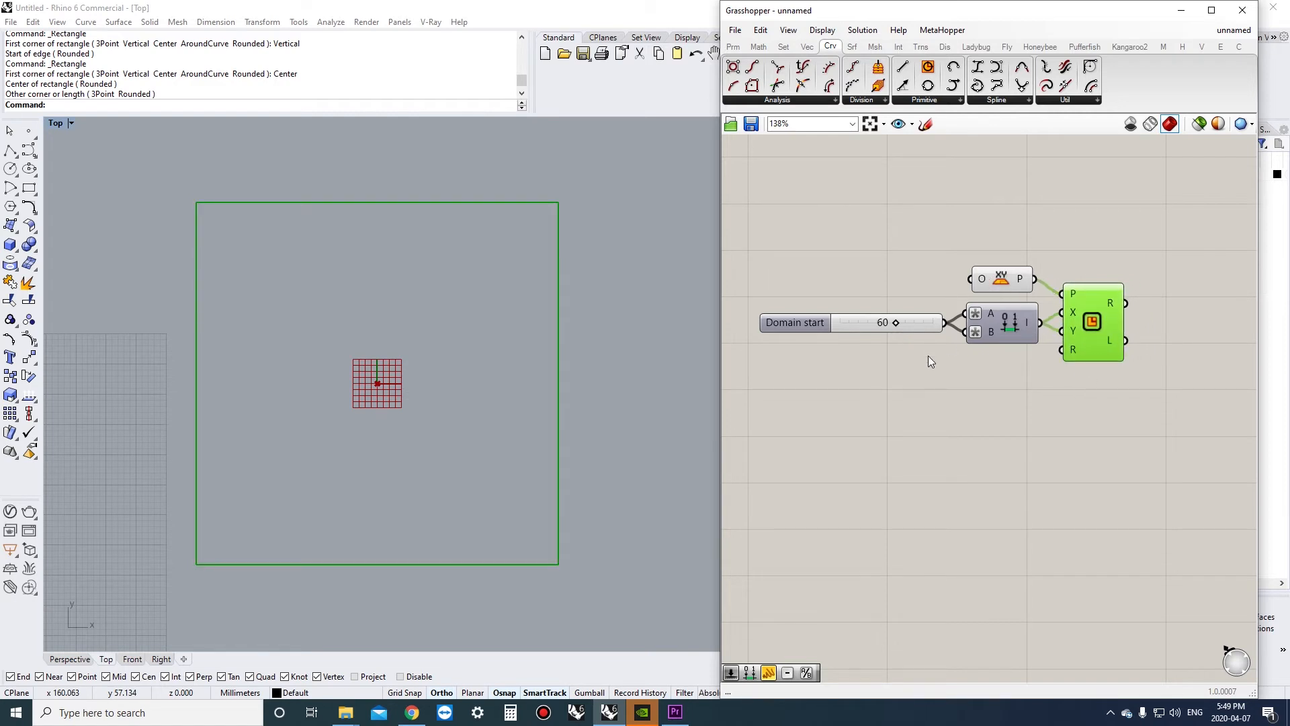
scroll(929, 362, down, 1)
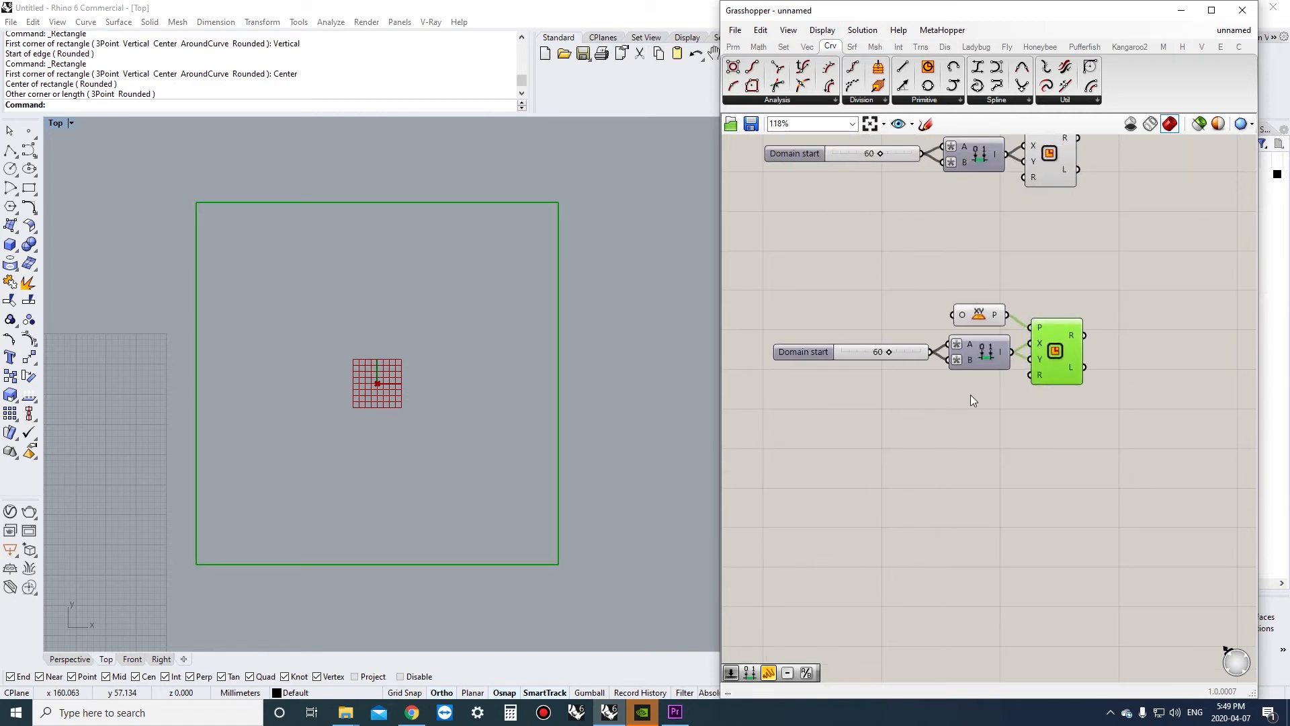
right_drag(997, 406, 991, 393)
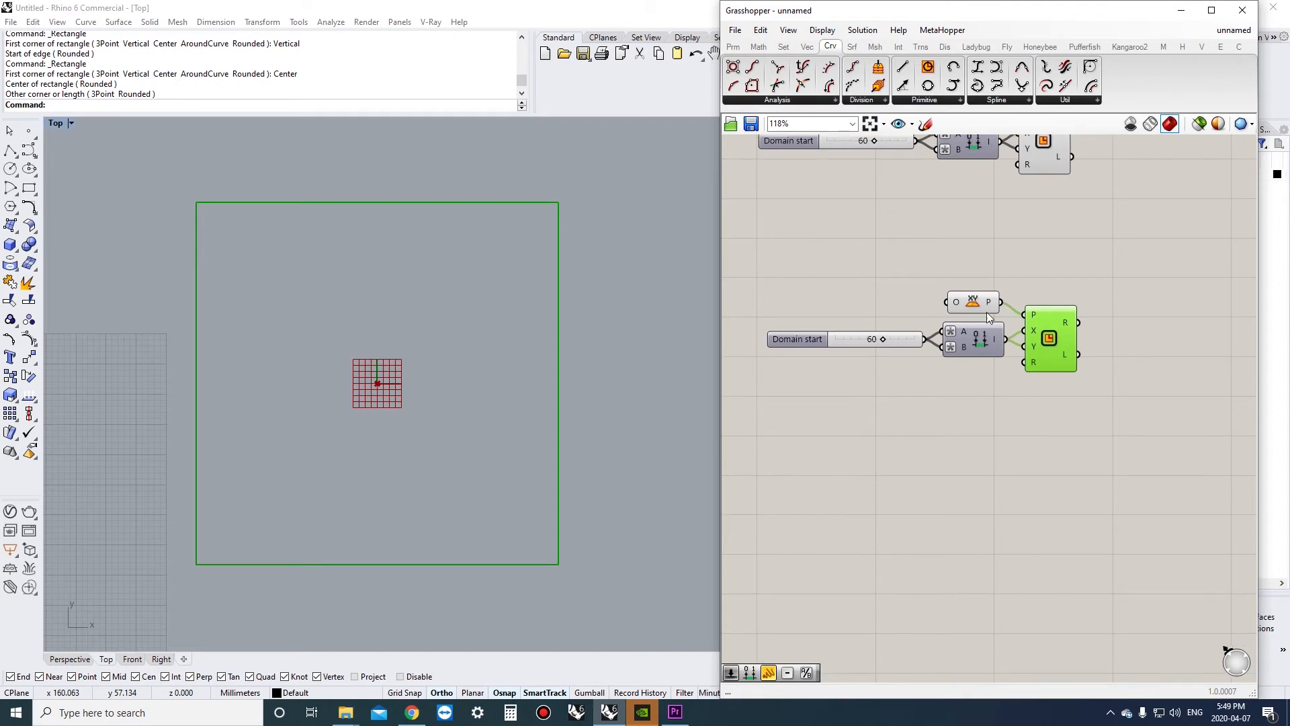
drag(978, 303, 977, 308)
click(1006, 381)
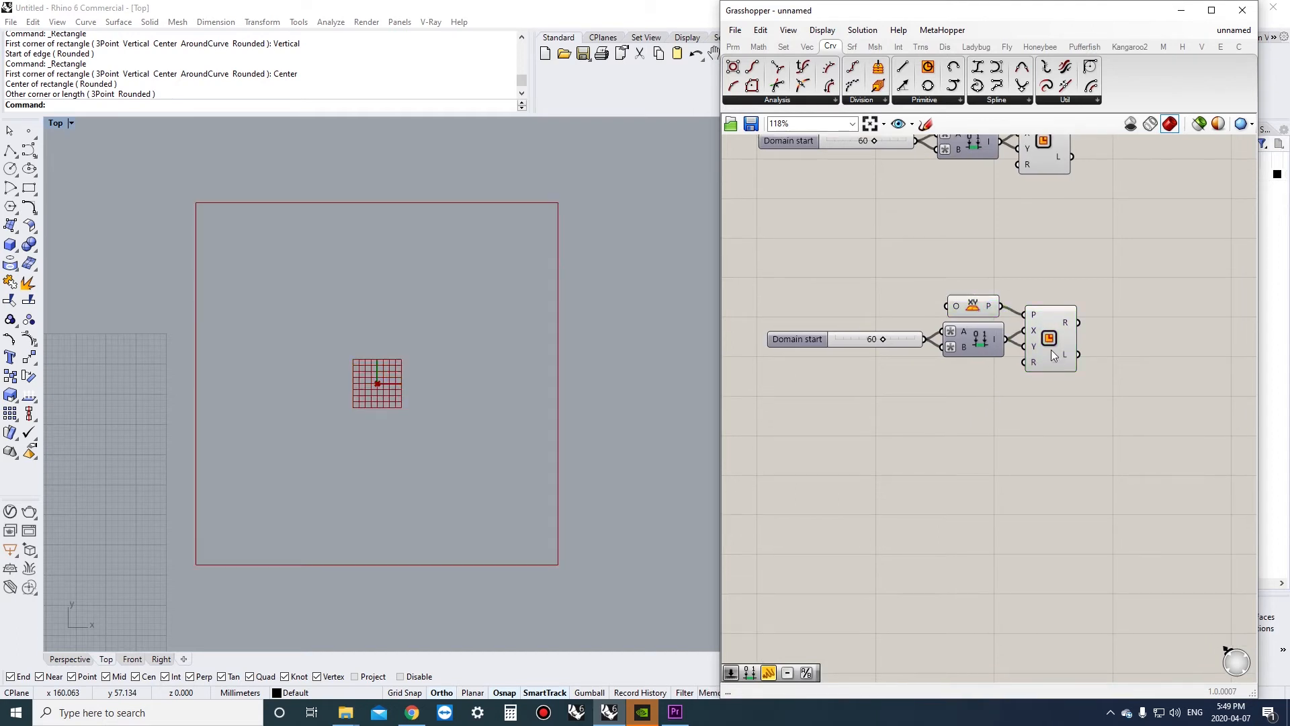
right_drag(997, 409, 1002, 397)
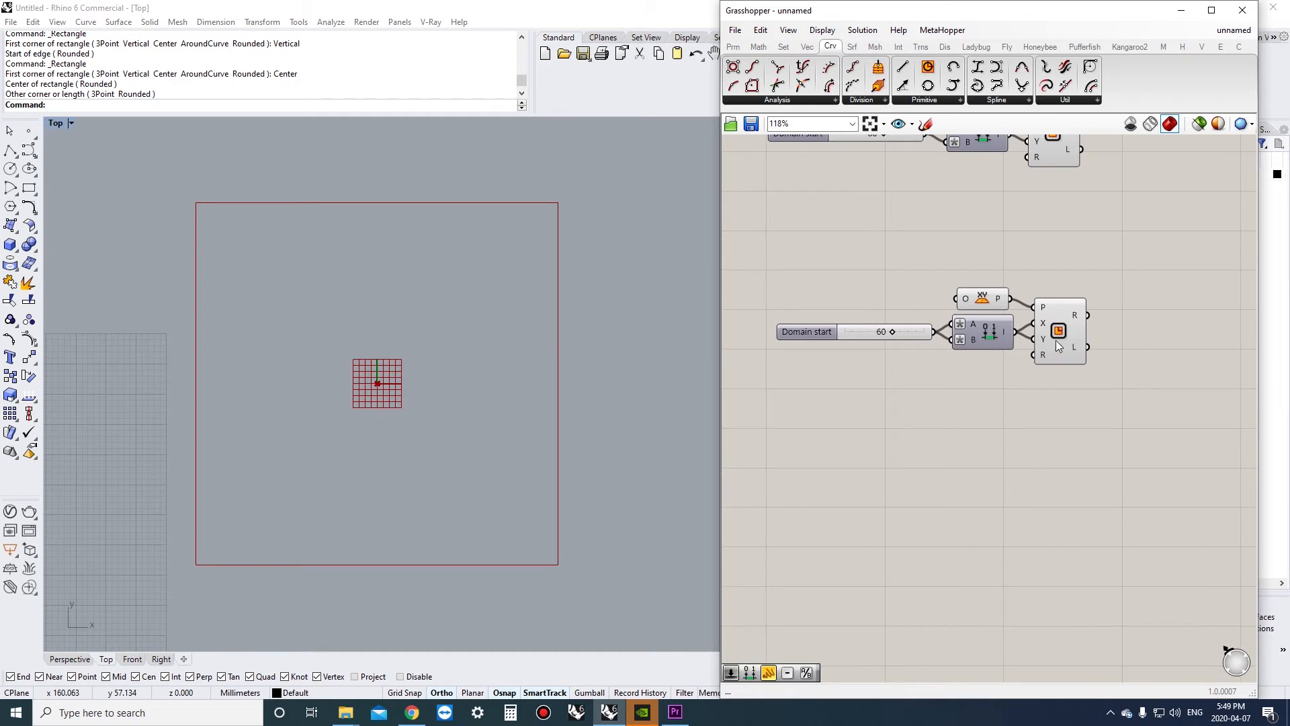
- Duplicate the slider and Construct Domain below the originals and connect the copy to the Rectangle's Y input
drag(1055, 340, 1079, 350)
drag(995, 382, 904, 331)
alt+drag(986, 338, 1064, 347)
click(1017, 388)
drag(1091, 356, 1071, 362)
click(903, 378)
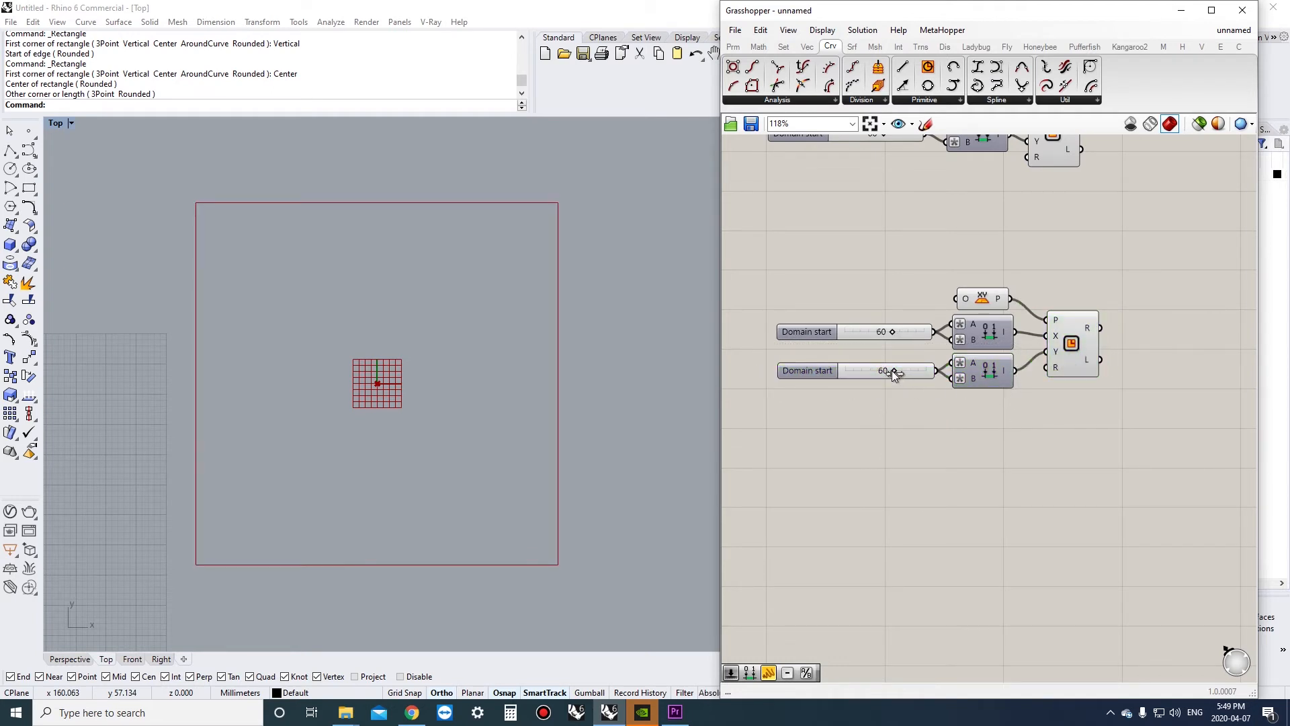
- Set the Y domain's slider to 44 and the X domain's slider to 72
drag(894, 374, 874, 372)
drag(893, 332, 881, 372)
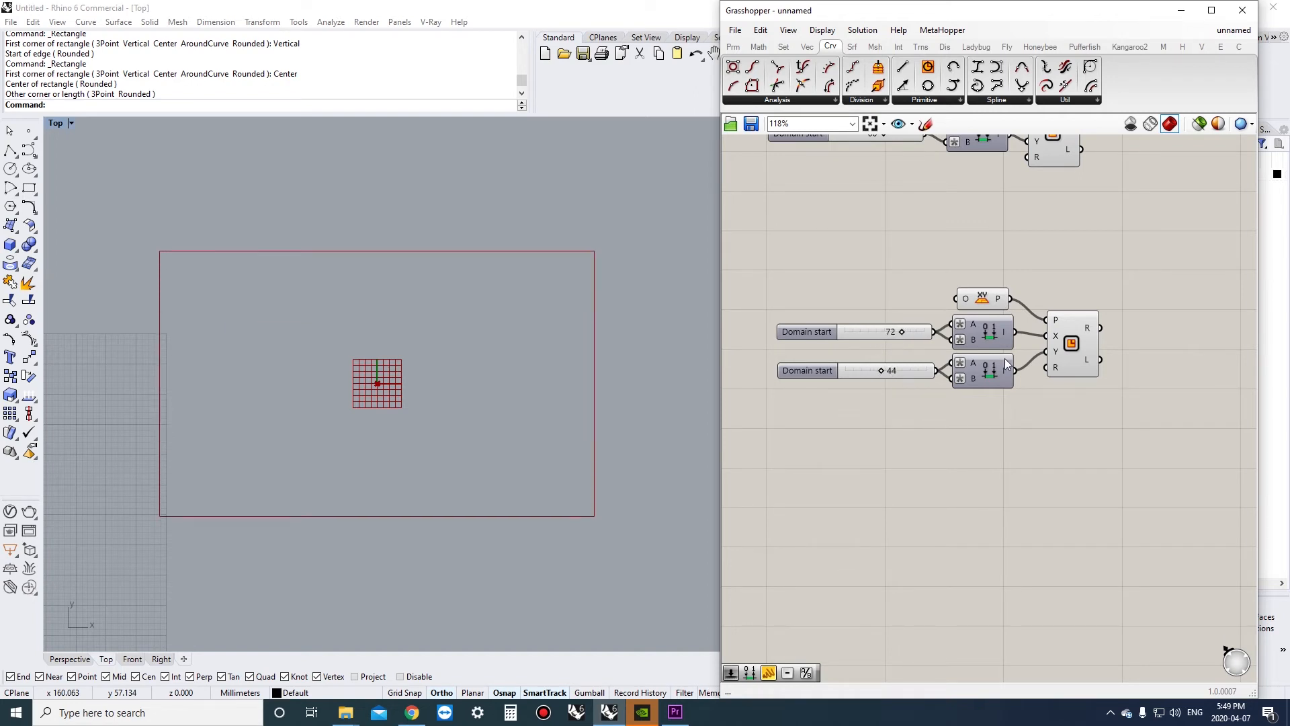
- Align the Rectangle component beside the two Construct Domain components
scroll(997, 401, up, 2)
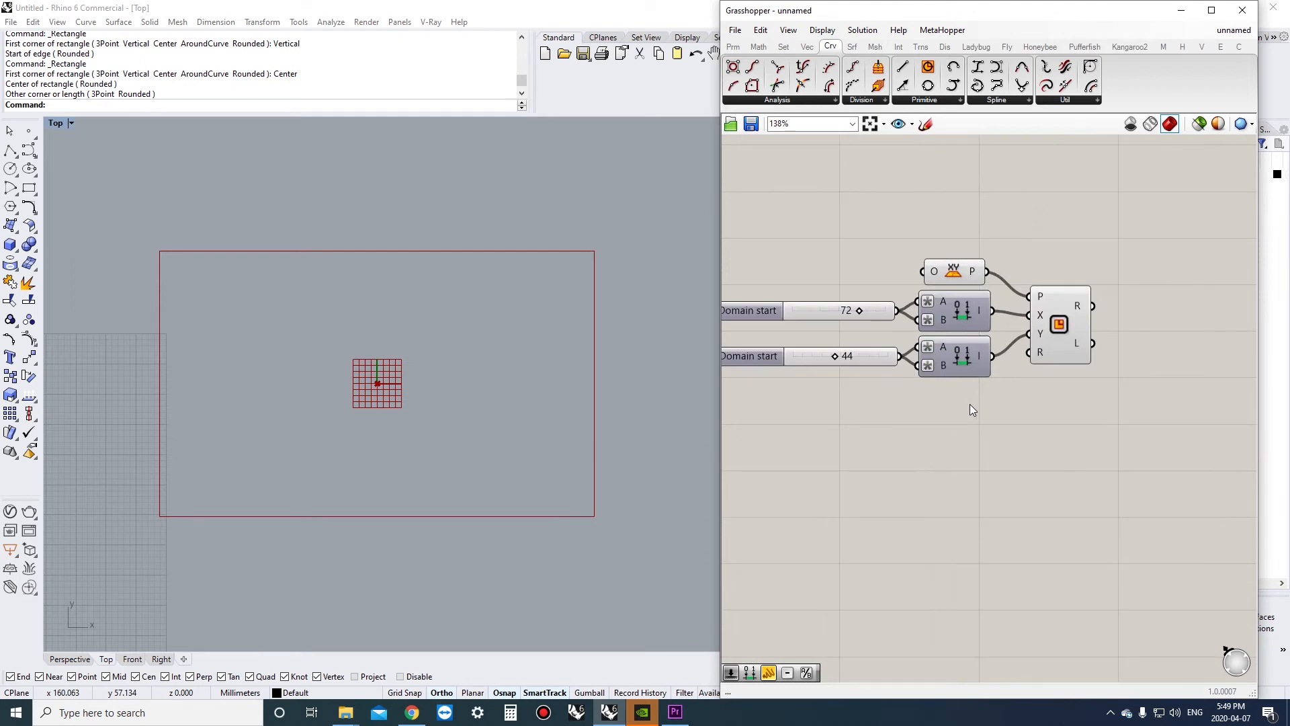
right_drag(970, 405, 1026, 410)
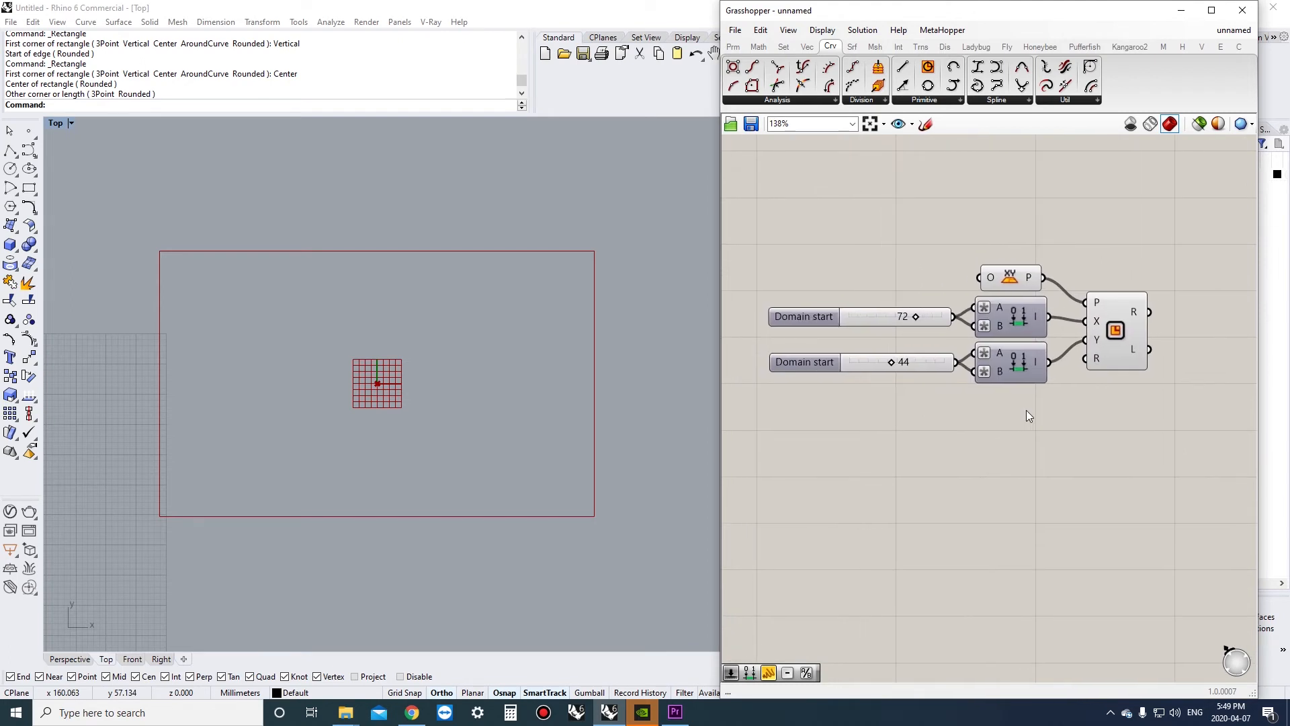
drag(1112, 343, 1103, 345)
click(1104, 395)
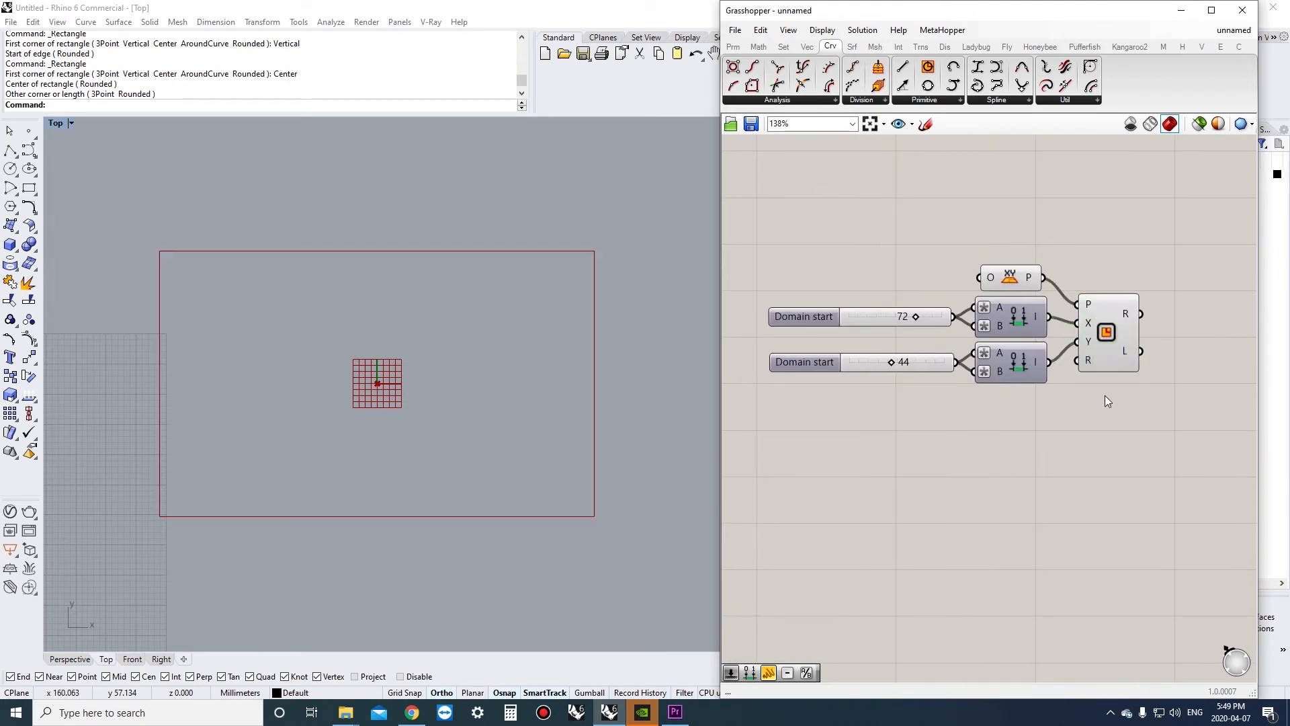
right_drag(1105, 395, 1098, 393)
drag(1086, 348, 1086, 342)
click(1082, 399)
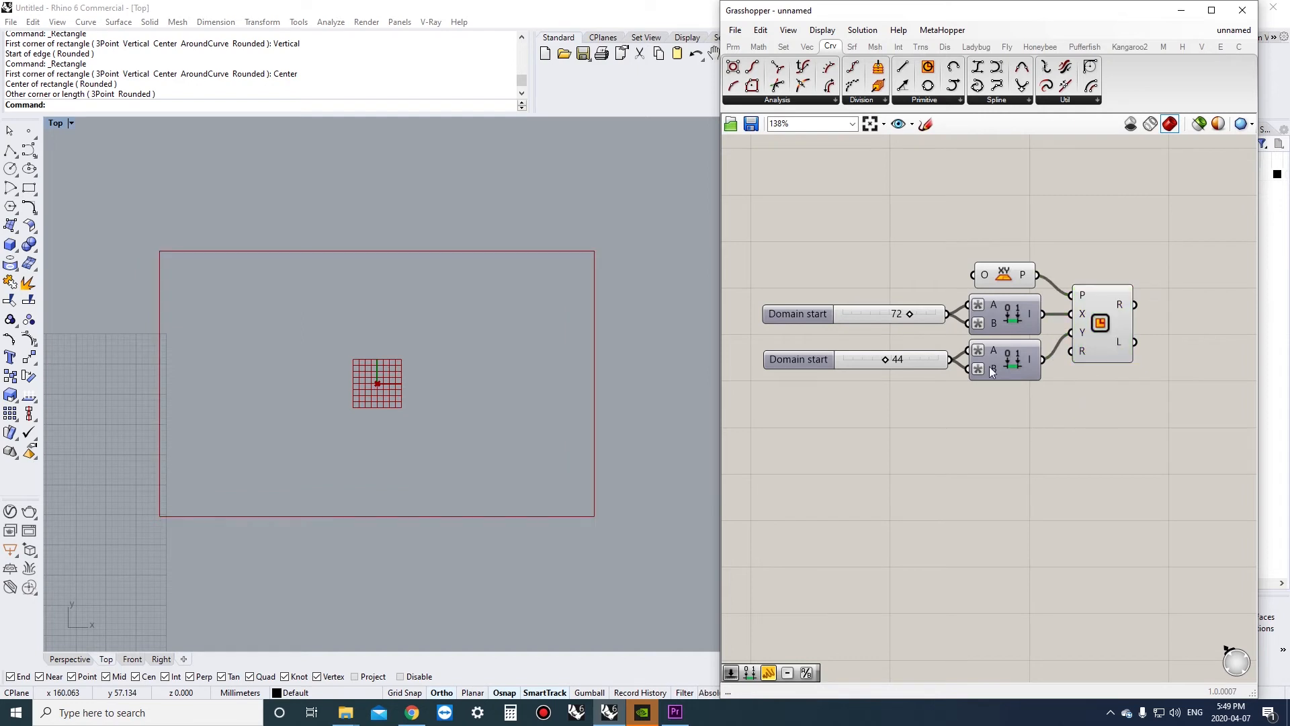
- Check the options of the upper Construct Domain's A input and reposition the XY Plane component above the domains
right_click(993, 305)
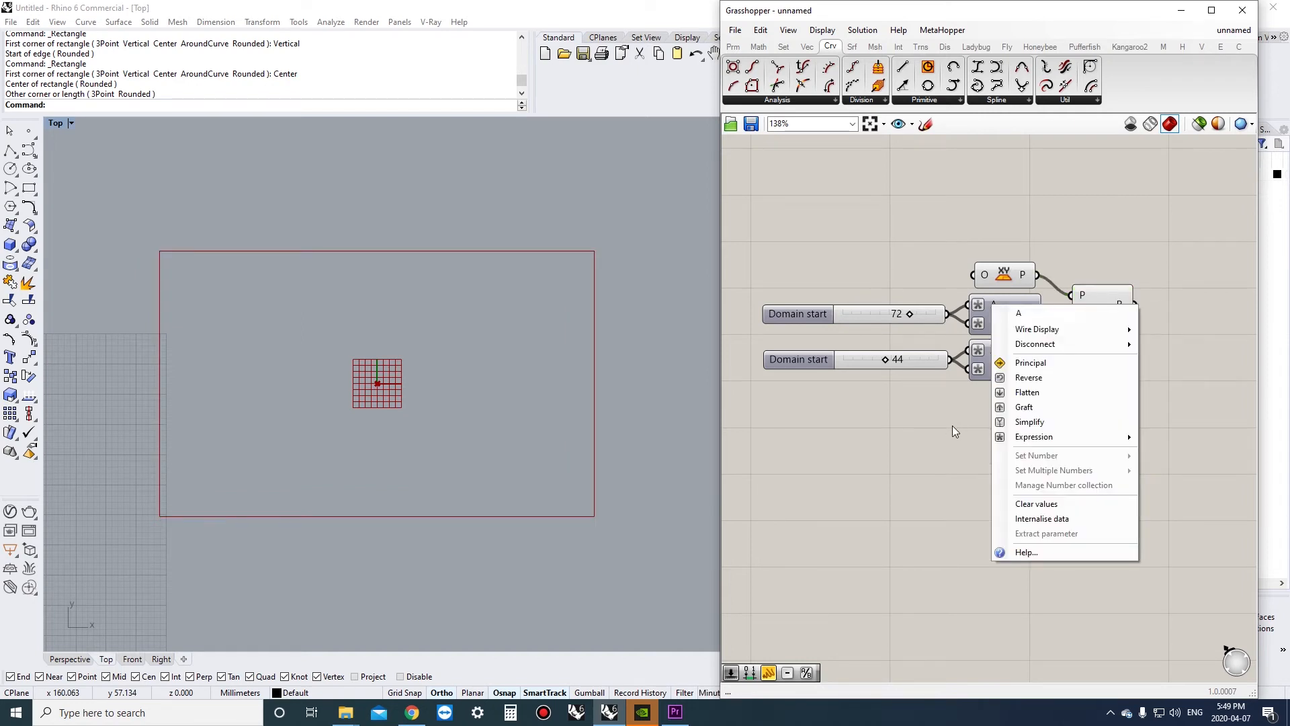
click(952, 426)
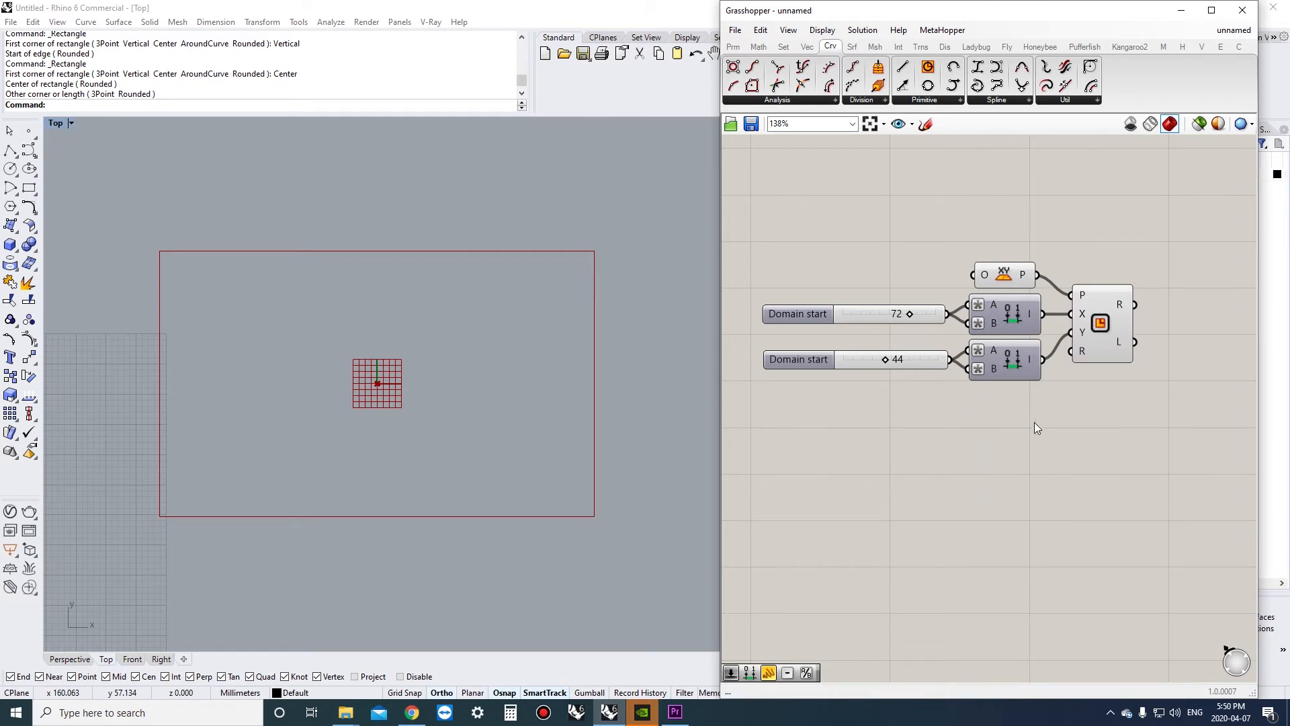
right_drag(1018, 401, 1001, 406)
drag(989, 287, 985, 280)
click(1040, 351)
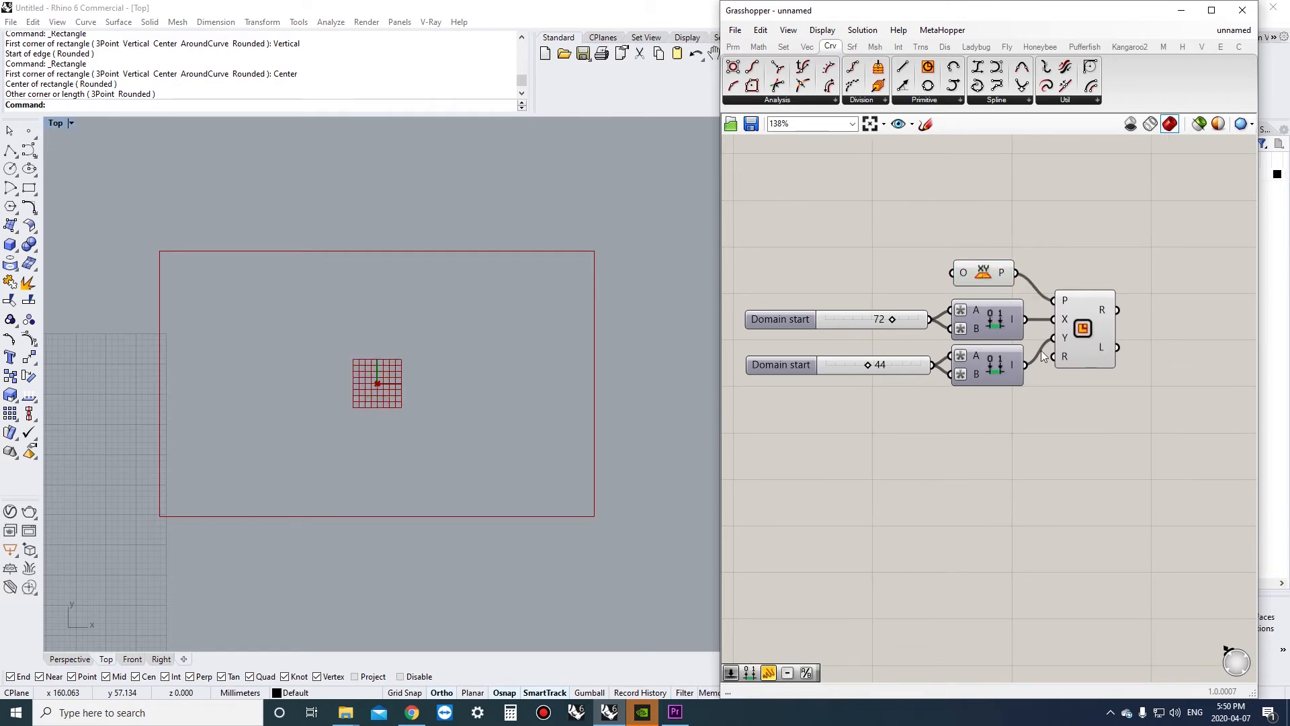
scroll(1095, 470, down, 2)
double_click(1084, 454)
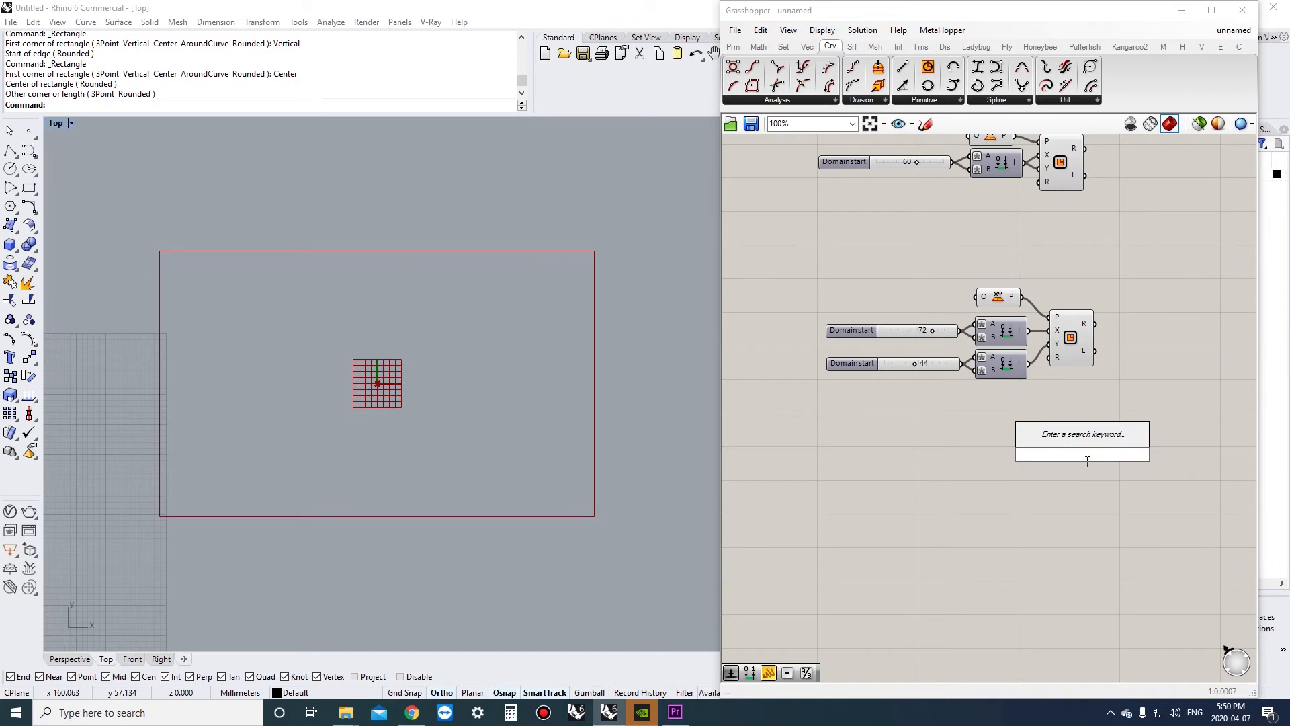
click(1103, 479)
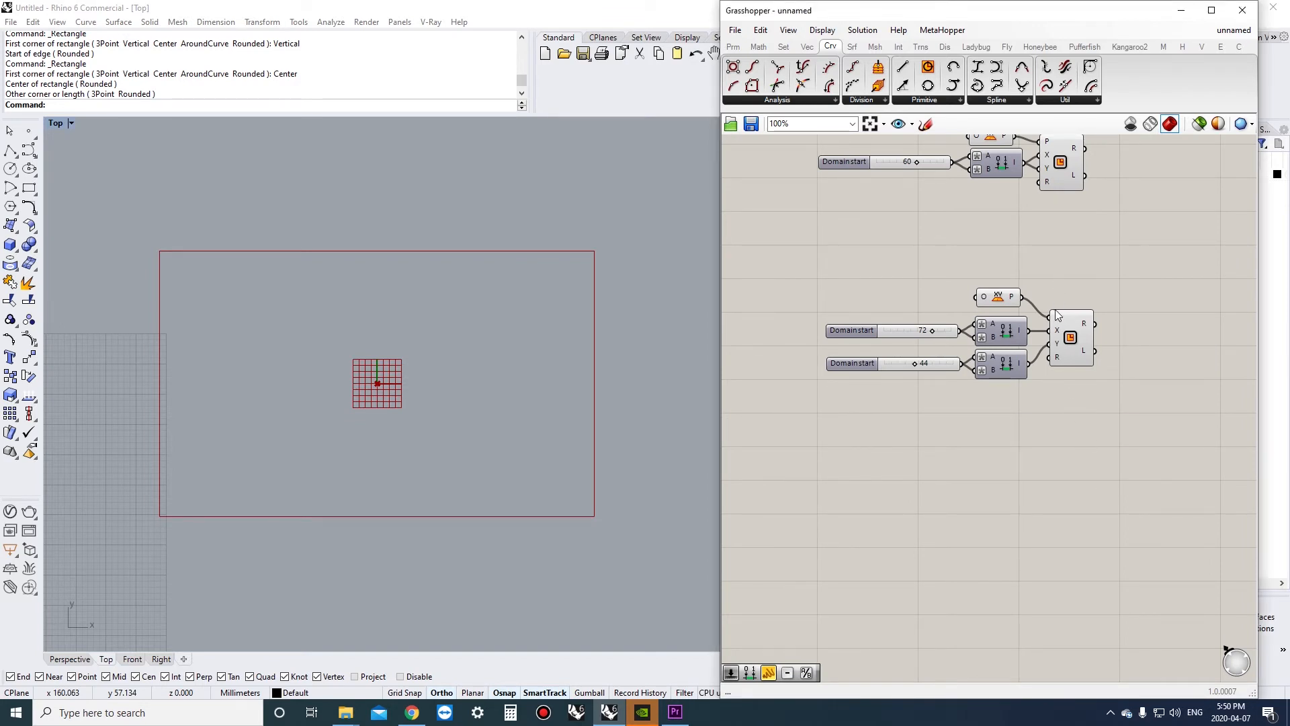
- Add a Polygon component below the rectangle definition
right_drag(1071, 403, 1057, 379)
double_click(1044, 426)
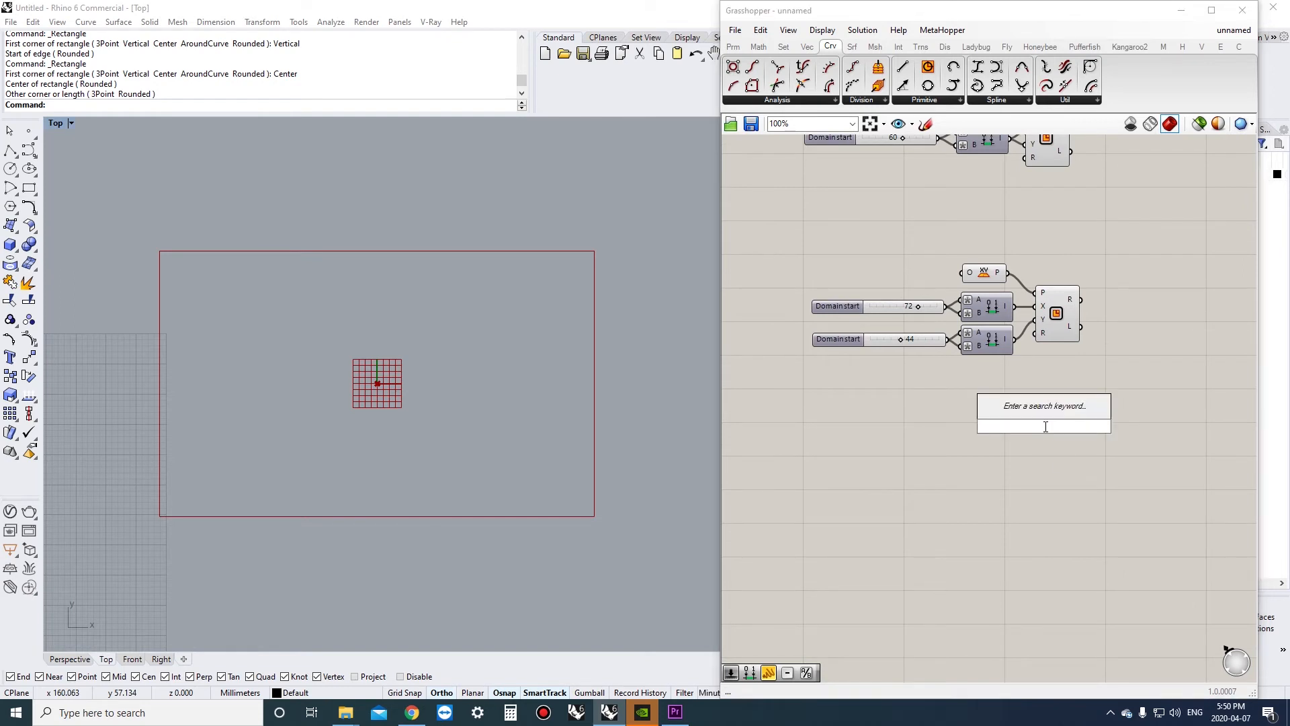
text(pol)
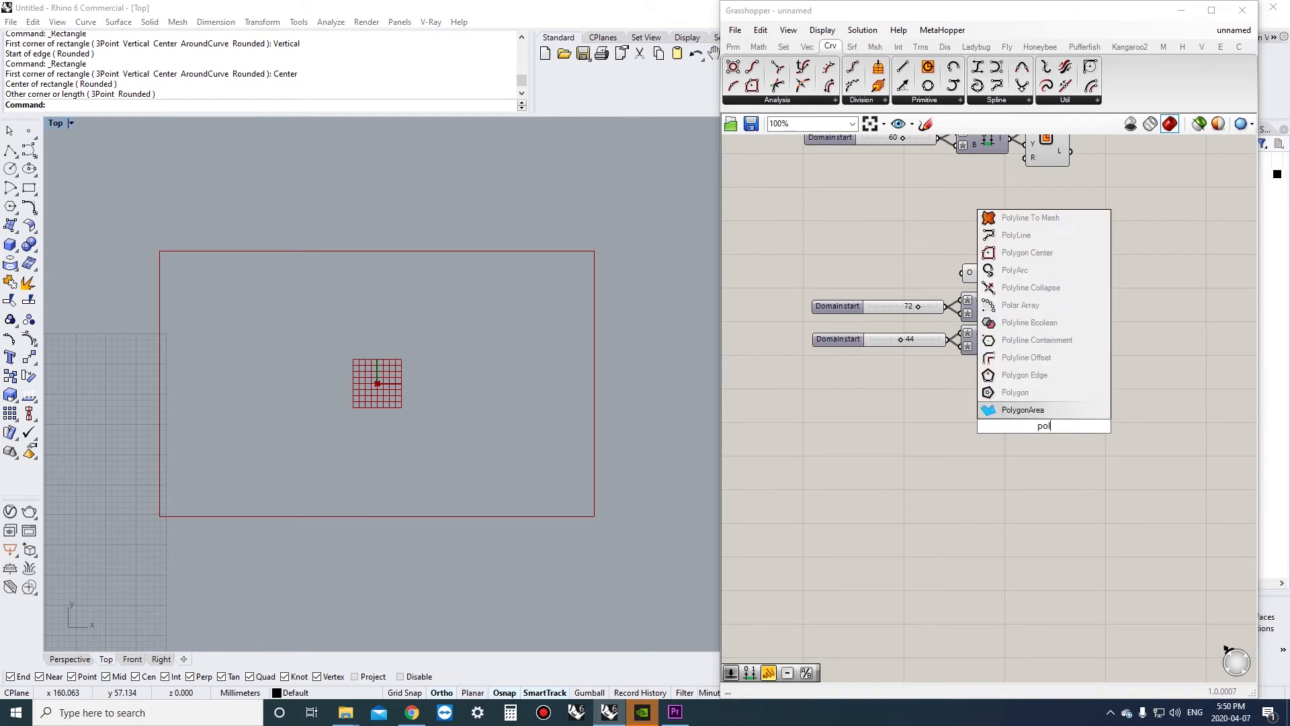
text(y)
click(1034, 399)
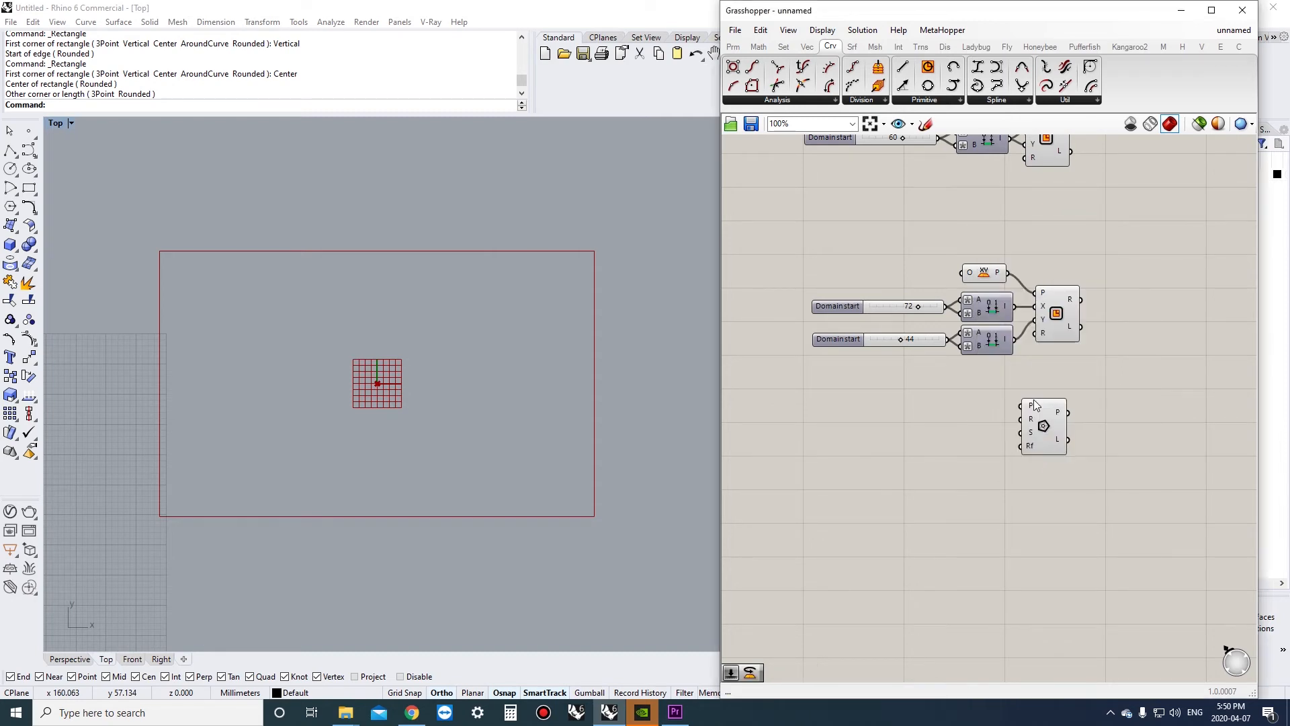
drag(1052, 465, 1054, 469)
- Place a copy of the X domain's slider beside the Polygon component
right_drag(926, 393, 916, 379)
click(877, 296)
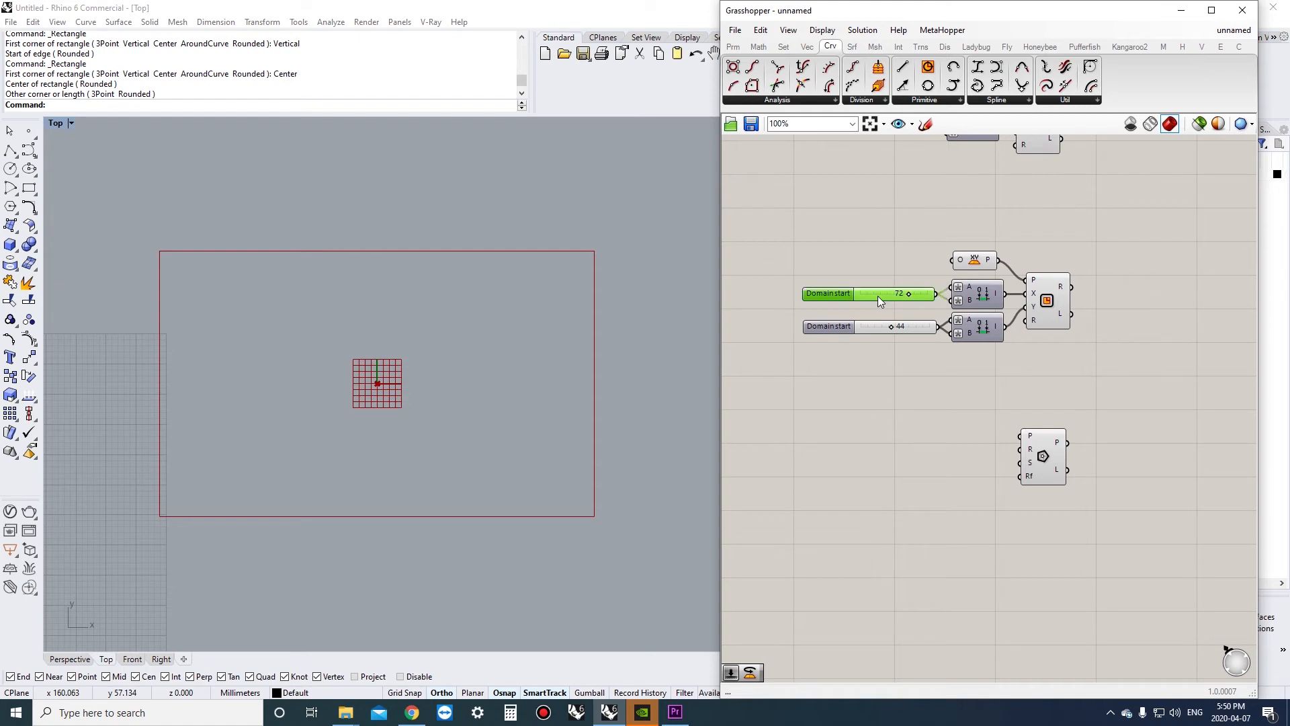
alt+drag(878, 295, 883, 459)
click(954, 494)
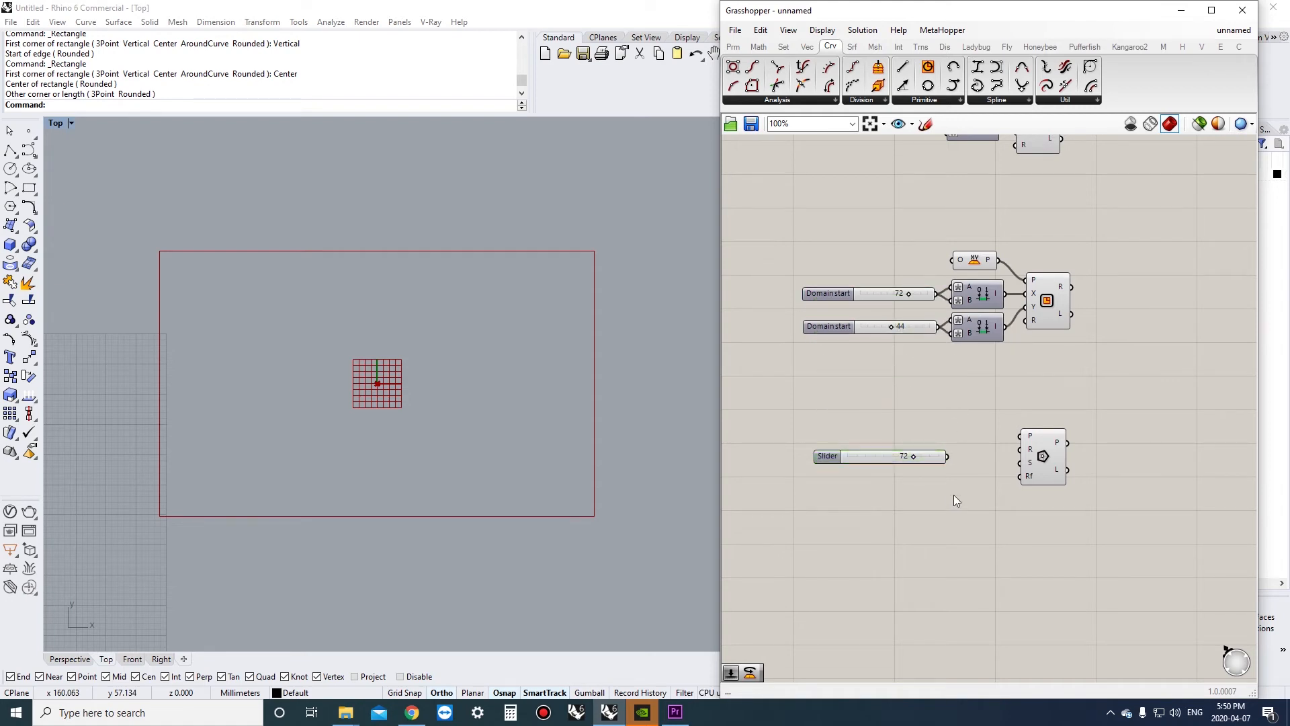
- Delete the second slider and Construct Domain, feed the remaining domain into both X and Y, and set its slider to 60
drag(992, 261, 968, 258)
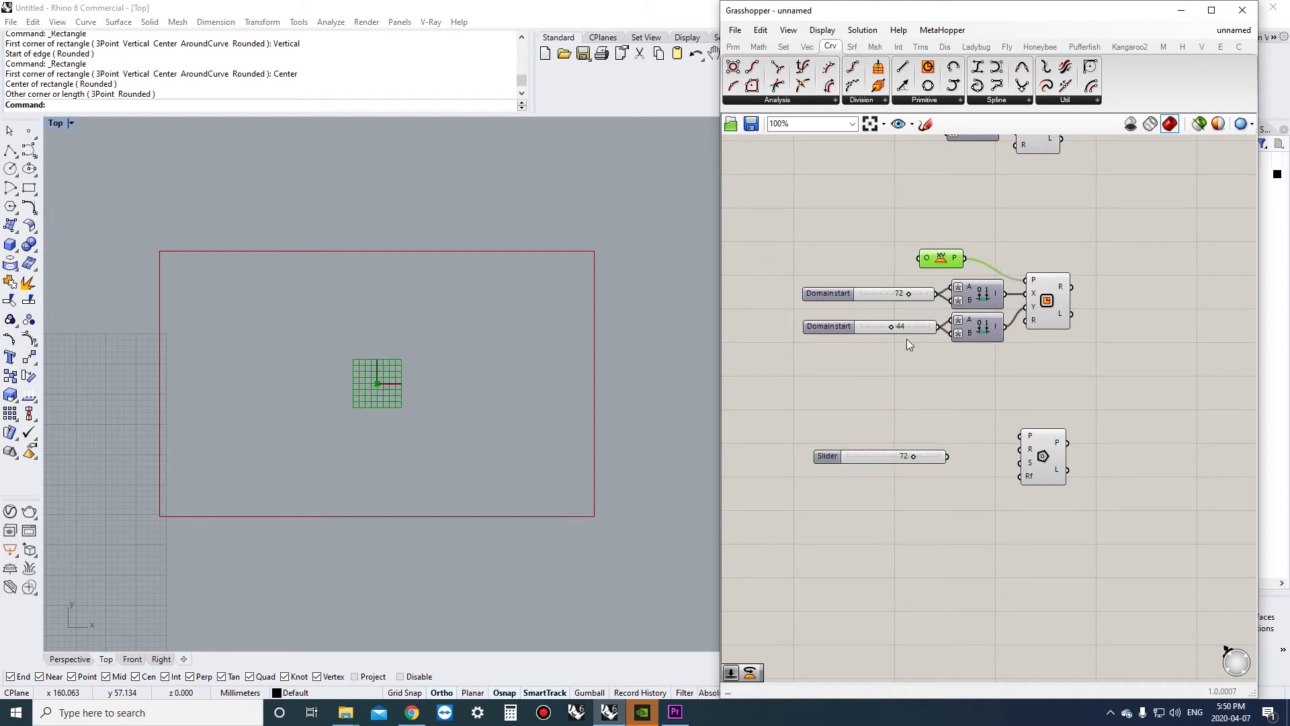
drag(1004, 348, 900, 295)
key(Delete)
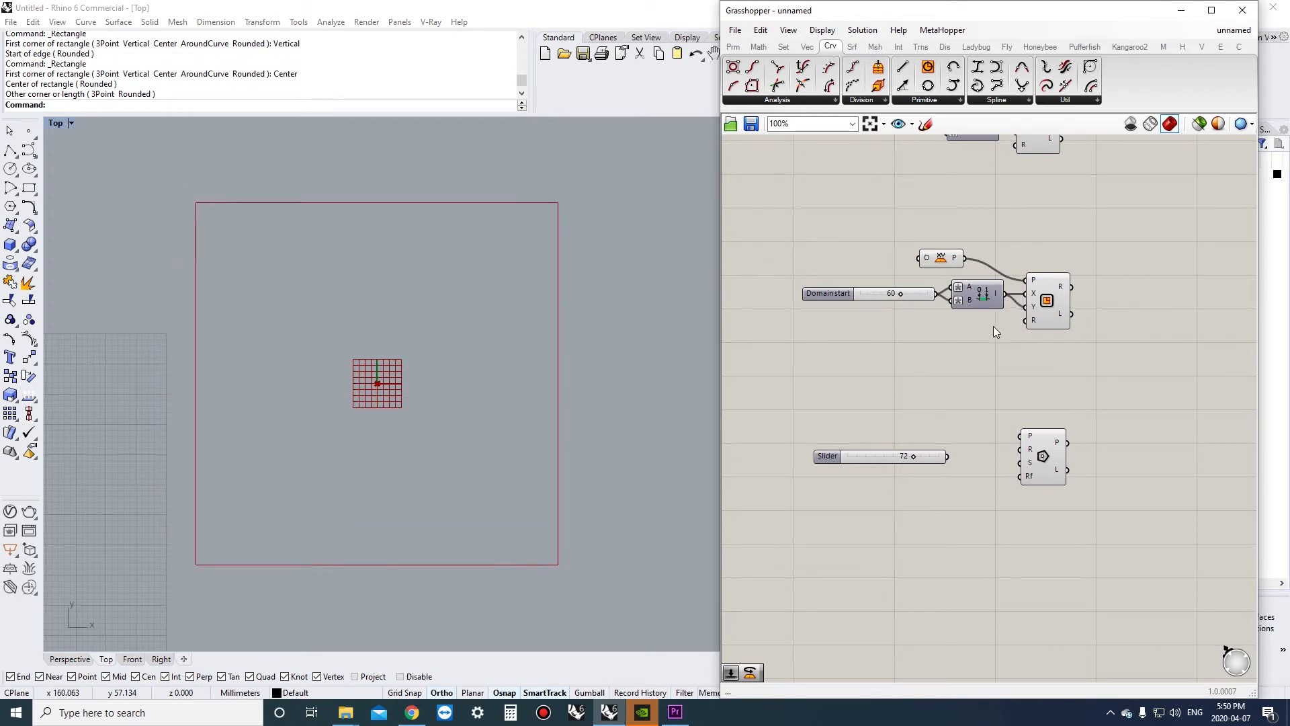
- Realign the slider, Construct Domain, XY Plane and Rectangle components into a compact group
mouse_move(993, 325)
mouse_down()
mouse_move(942, 296)
mouse_move(983, 309)
mouse_up()
click(1039, 306)
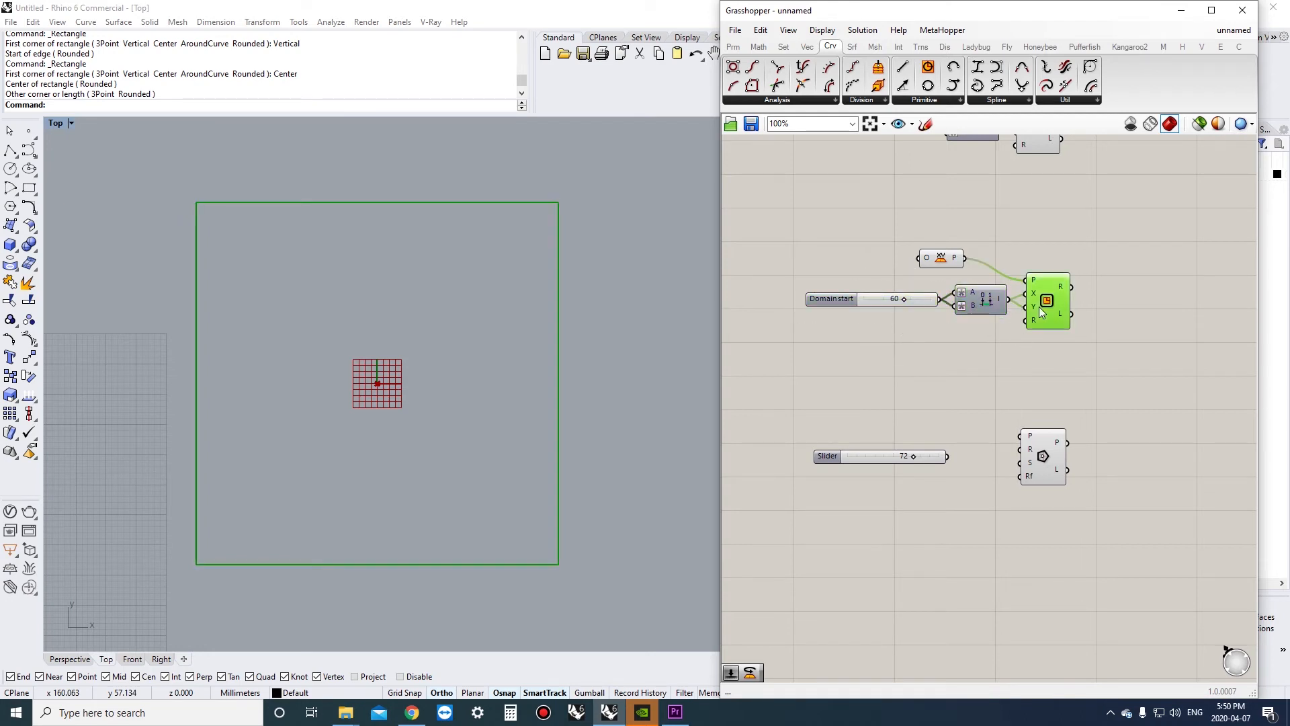
drag(936, 259, 974, 272)
click(977, 250)
click(1042, 313)
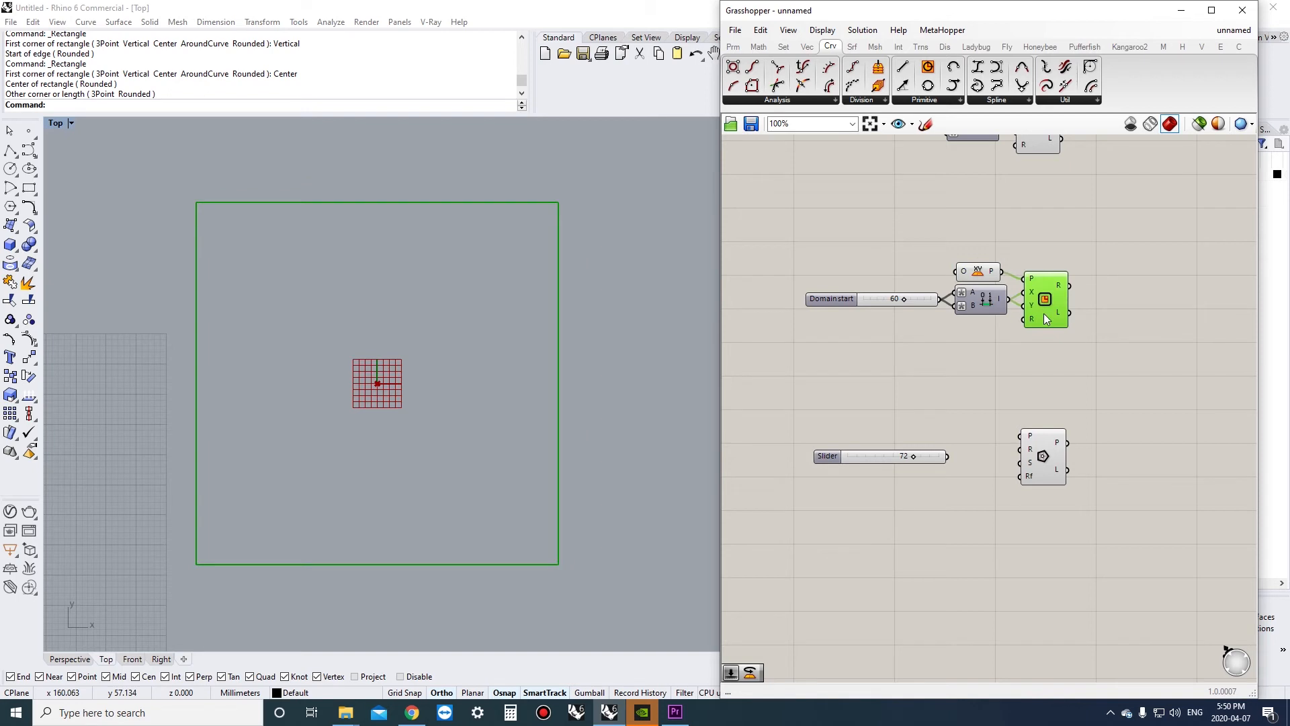
click(968, 357)
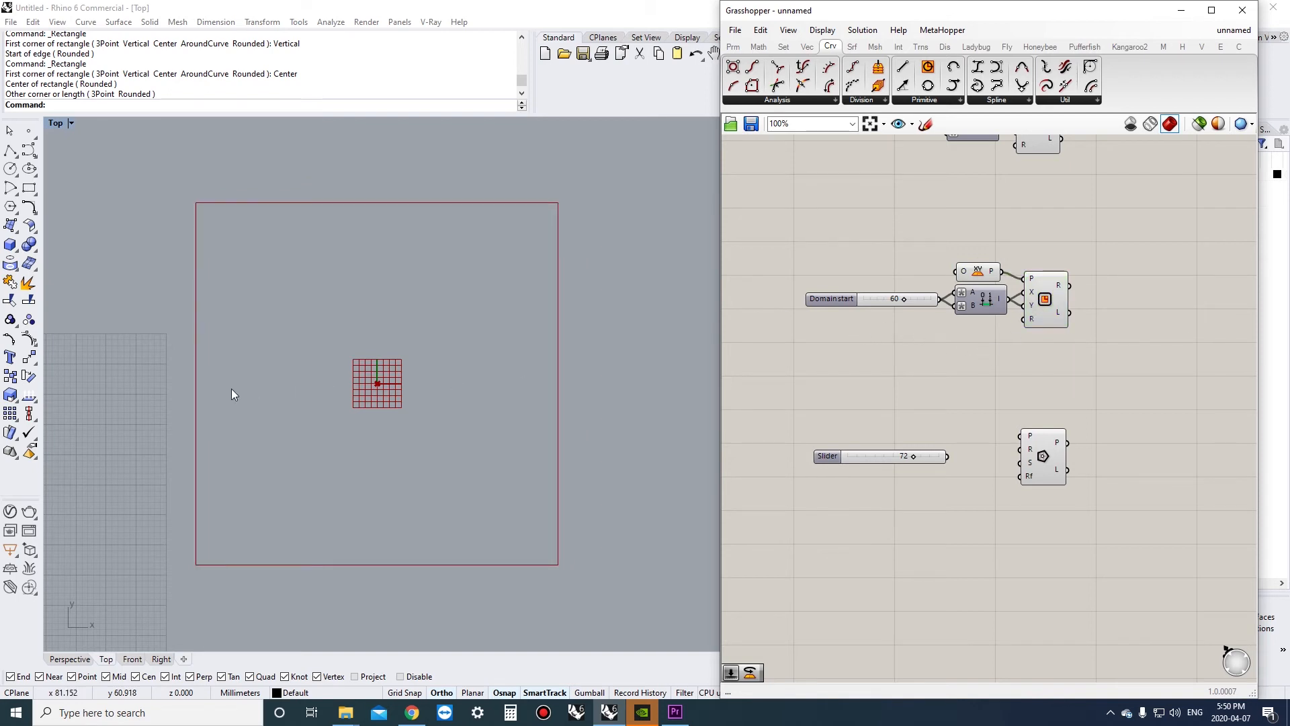
- Set the copied slider beside the Polygon component to 65
right_drag(861, 497, 847, 492)
scroll(886, 445, up, 2)
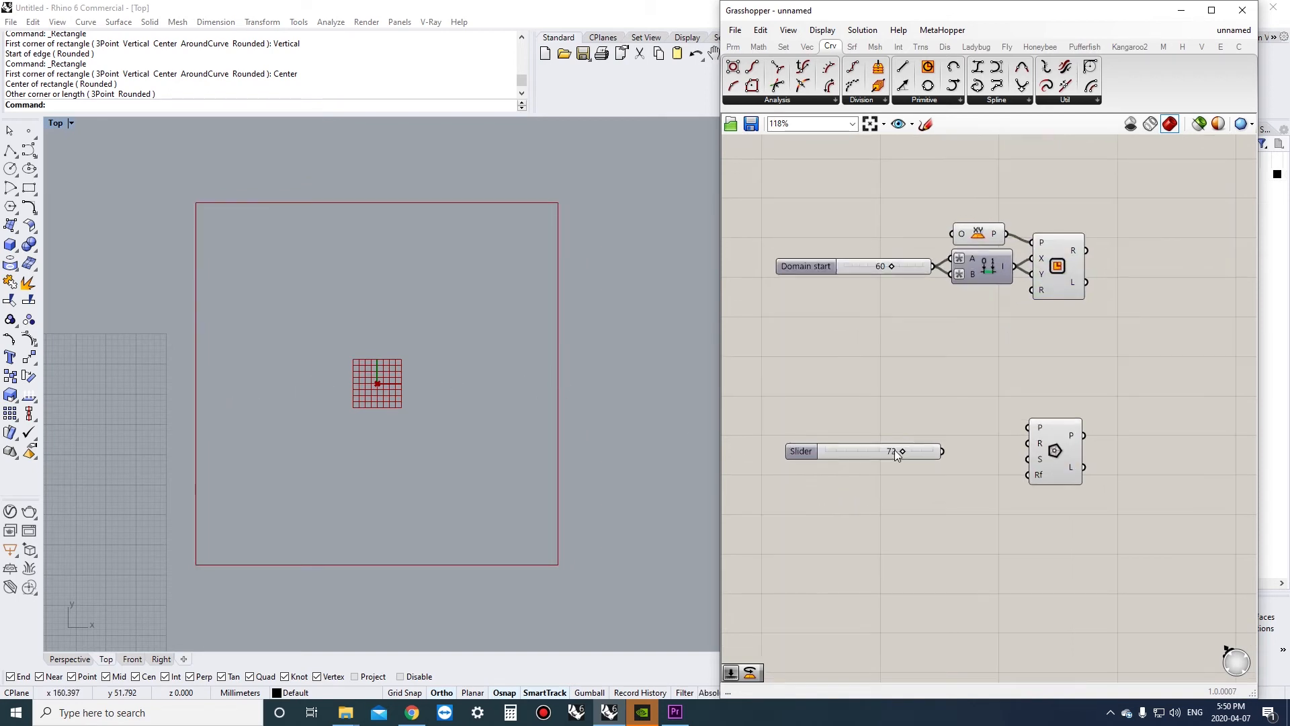
drag(900, 450, 895, 451)
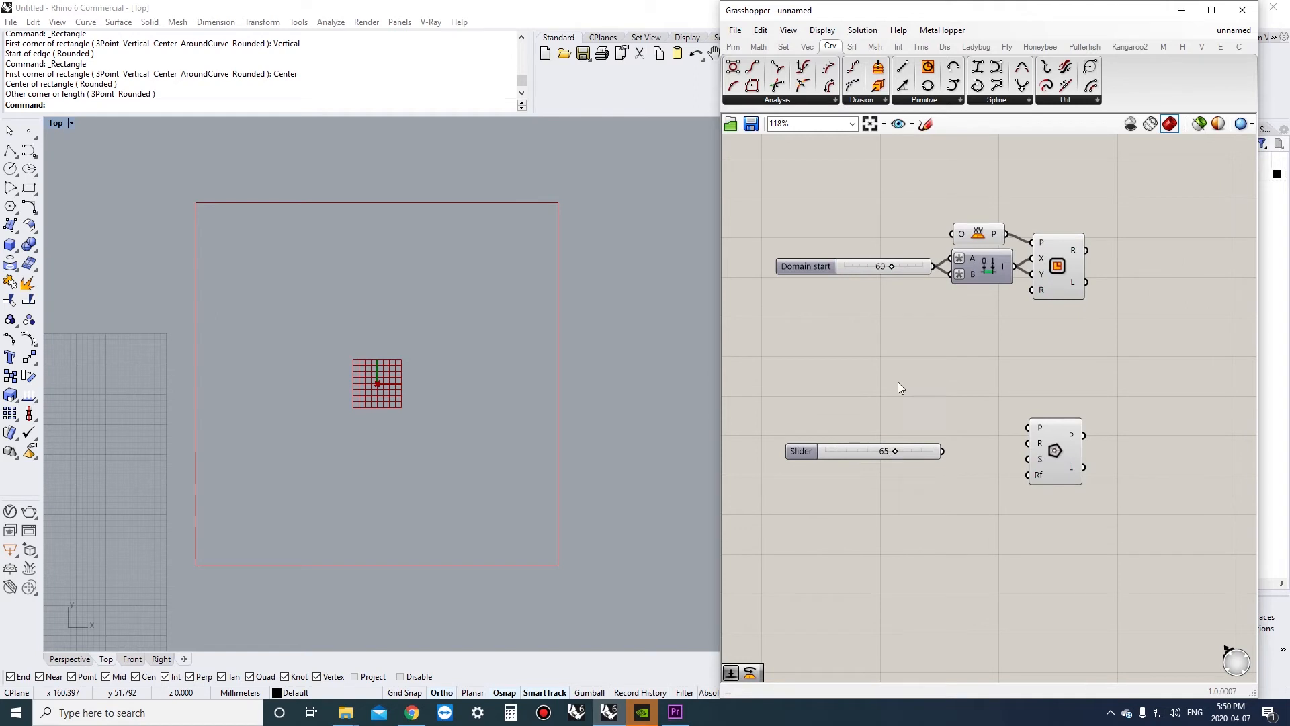
- Move the XY Plane component above the domain slider and connect its output to the Polygon's P input as well
click(1054, 268)
drag(1072, 332, 871, 209)
mouse_move(909, 451)
mouse_down()
mouse_move(948, 454)
mouse_move(931, 432)
mouse_move(933, 454)
mouse_up()
click(946, 401)
drag(970, 232, 1026, 427)
click(923, 375)
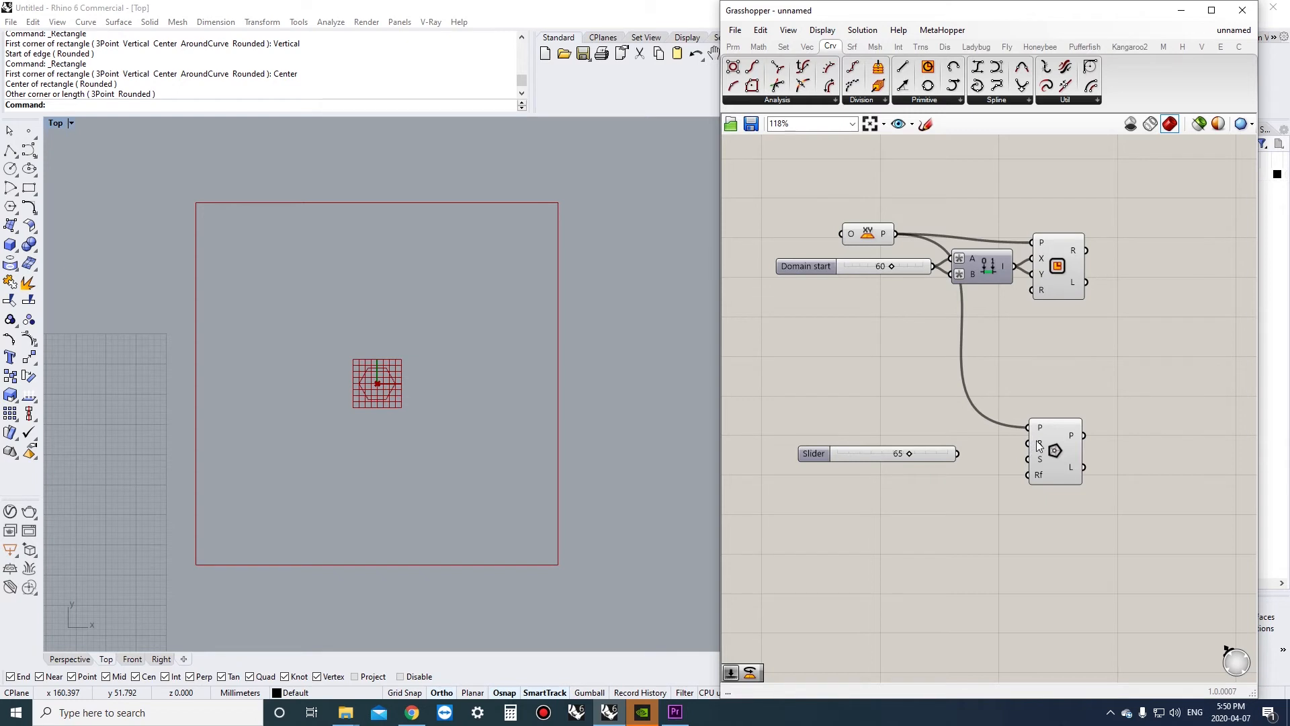
- Connect the copied slider to the Polygon's R input, set the radius to 40, and highlight the rectangle for comparison
drag(957, 454, 1028, 443)
drag(910, 455, 847, 446)
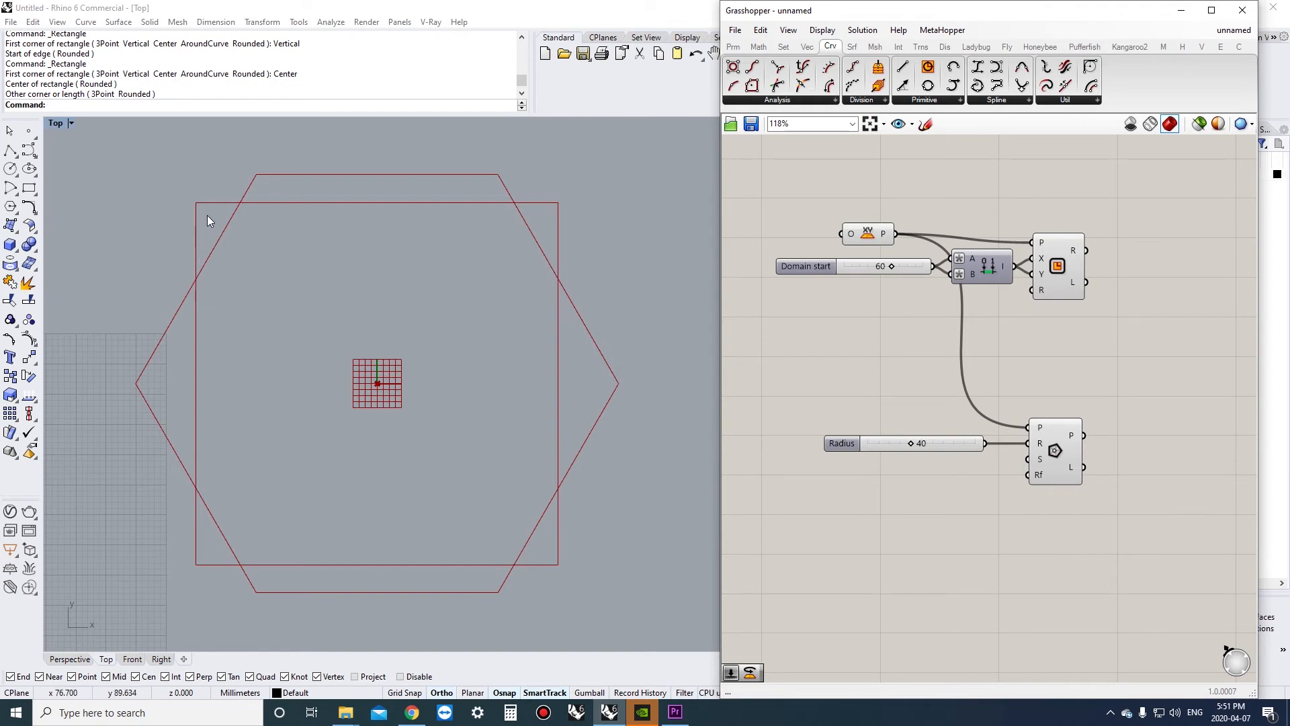
click(1063, 251)
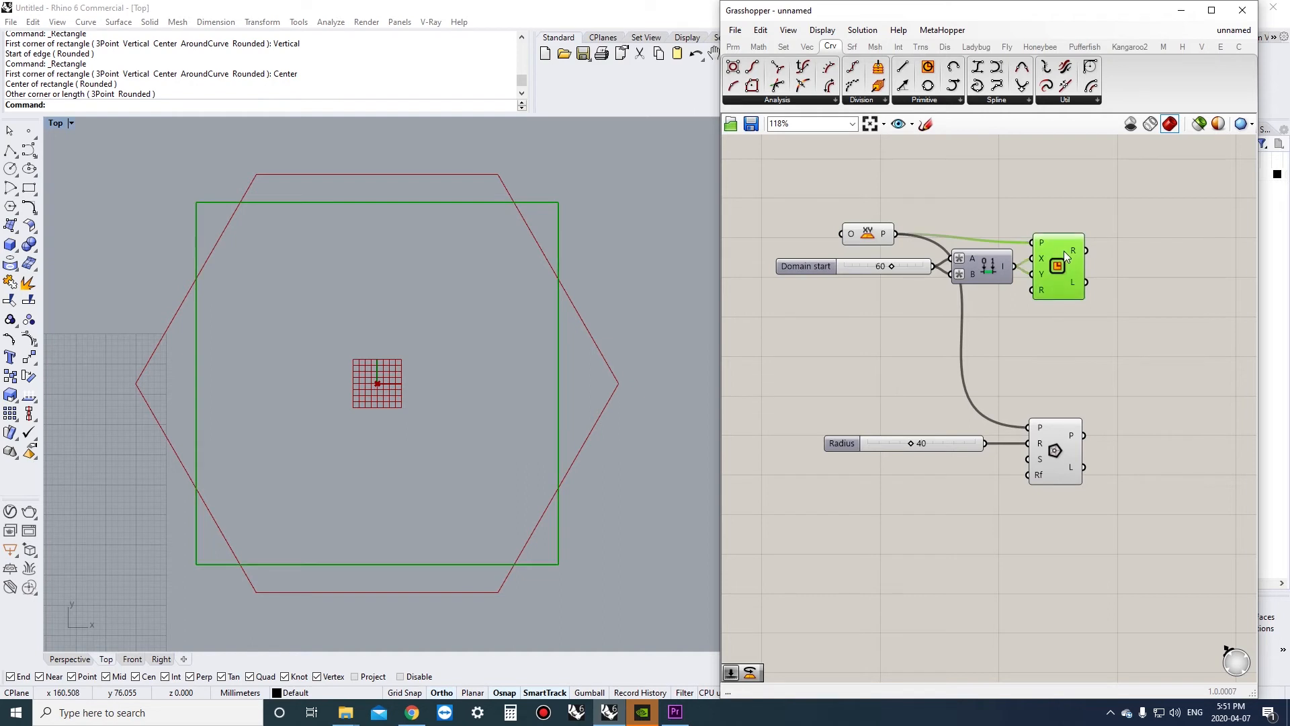
- Add a Circle component, connecting the XY Plane to its P input and the Radius slider to its R input
click(1027, 383)
double_click(1004, 372)
text(cir)
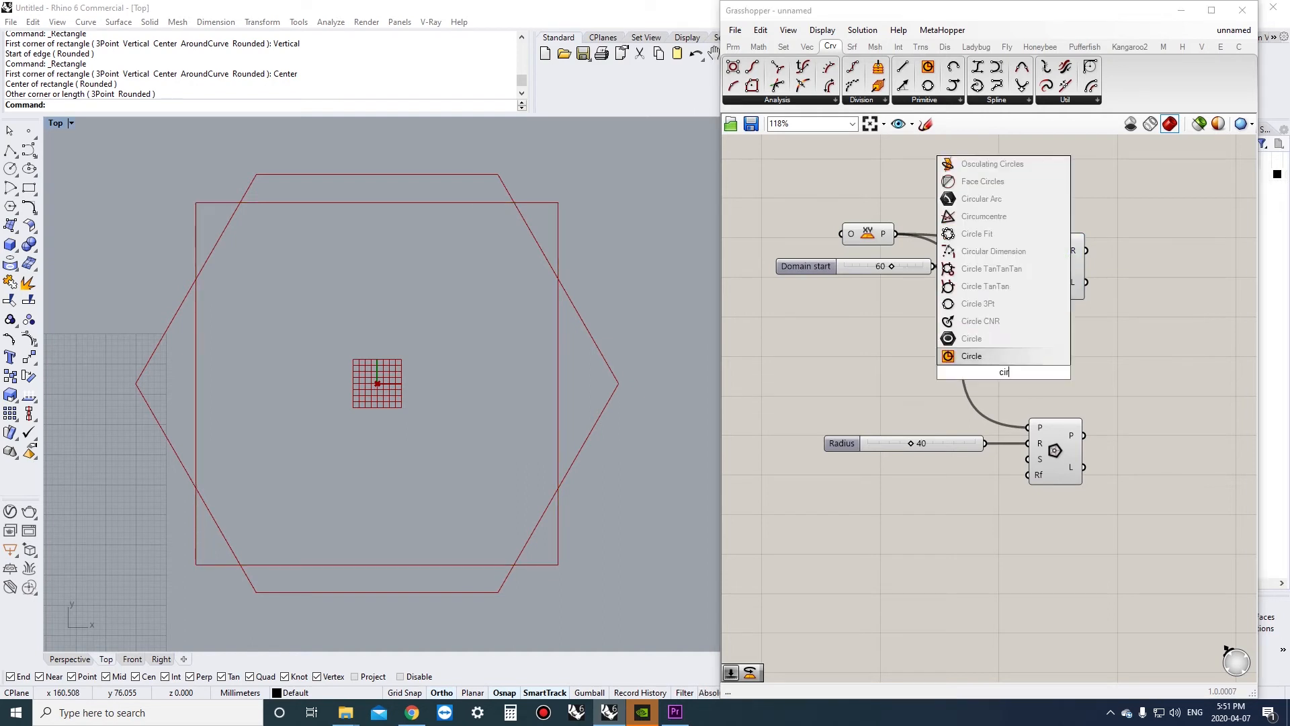
click(997, 357)
drag(895, 234, 976, 365)
drag(985, 443, 1052, 397)
- Hide the Rectangle component's preview and highlight the polygon inside the circle
click(1062, 237)
right_click(1061, 232)
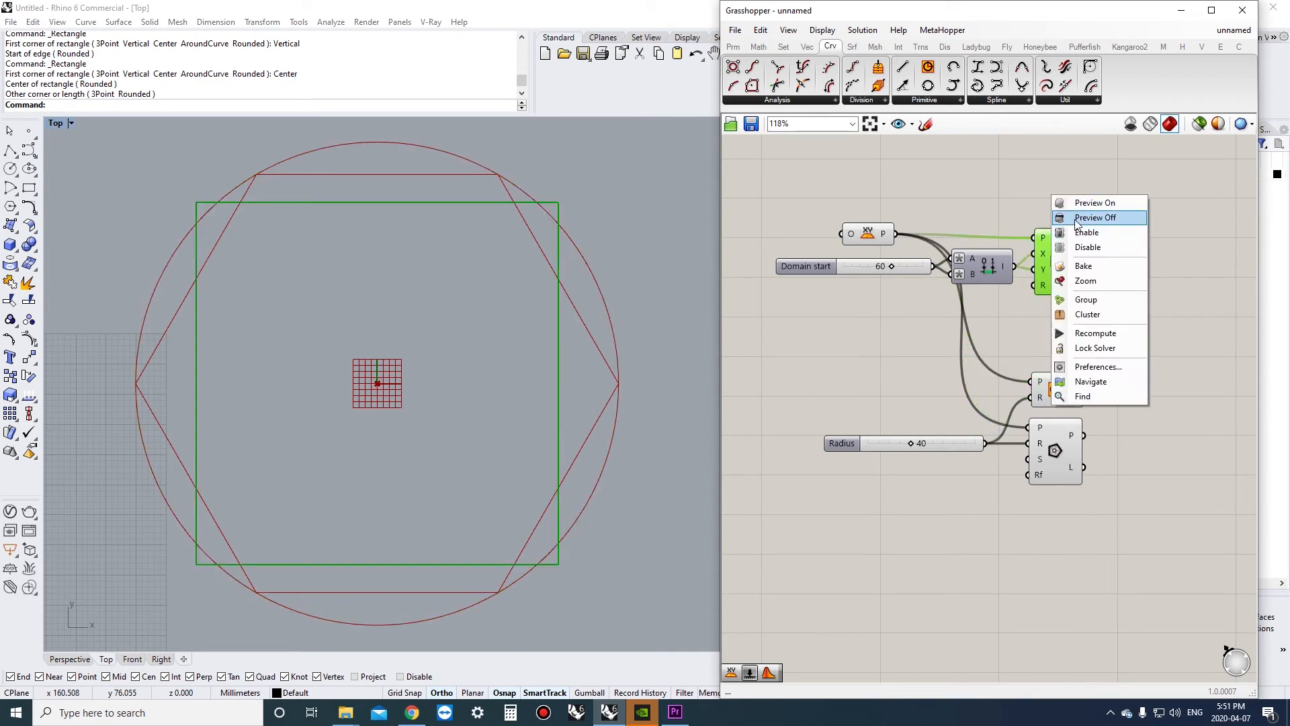
click(1082, 219)
click(1054, 454)
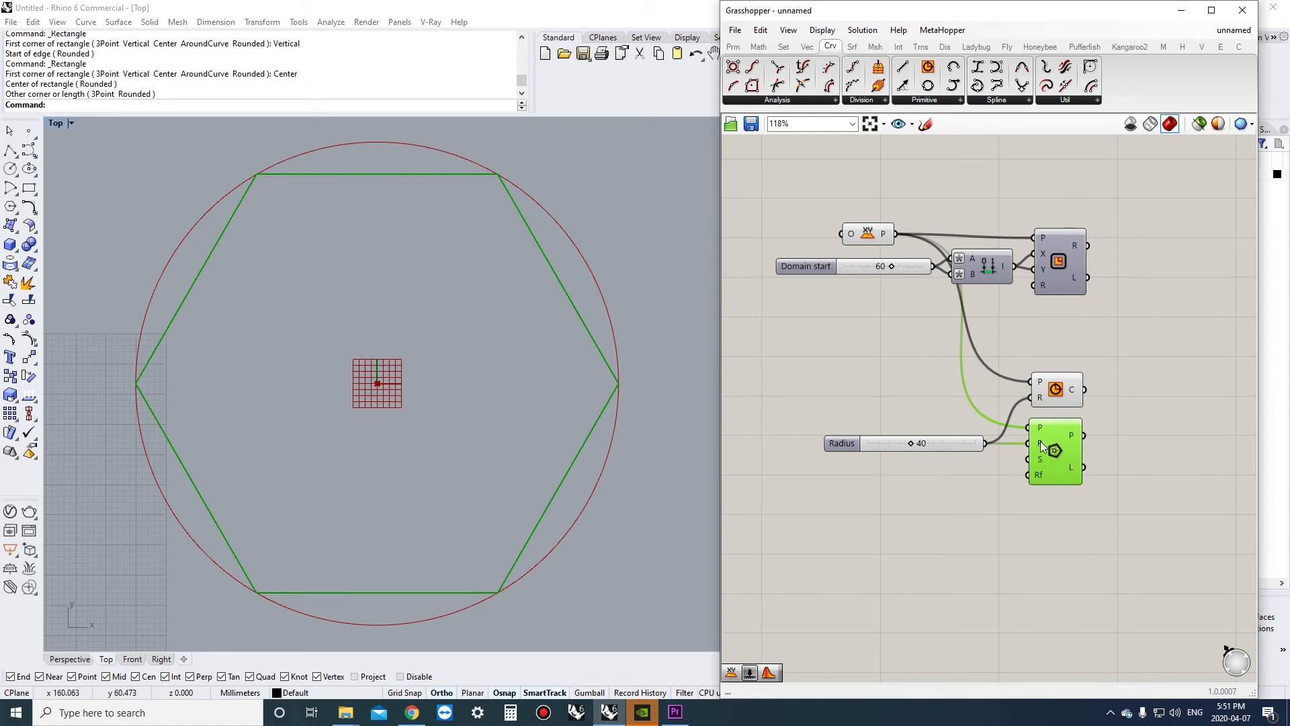
- Try to drive the Polygon's S input with a new 0 to 10 number slider set to 4
double_click(962, 493)
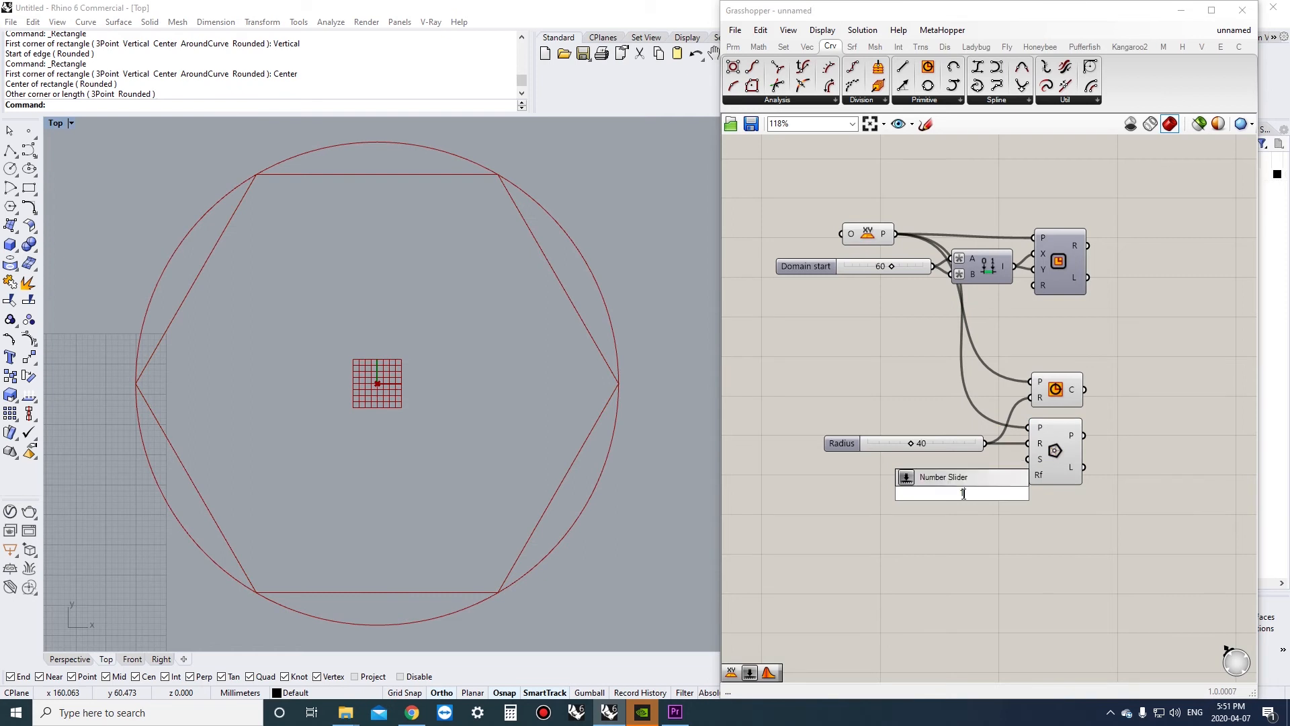
text(10)
key(Return)
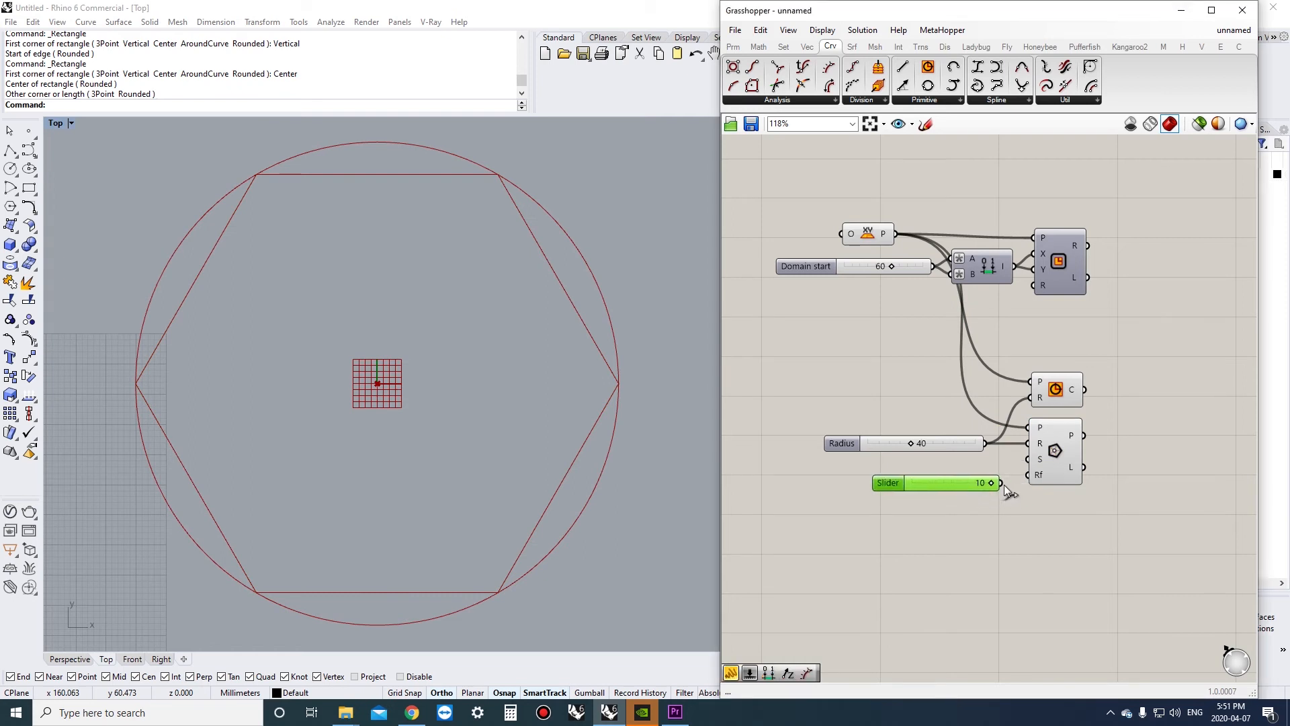
drag(1028, 459, 957, 489)
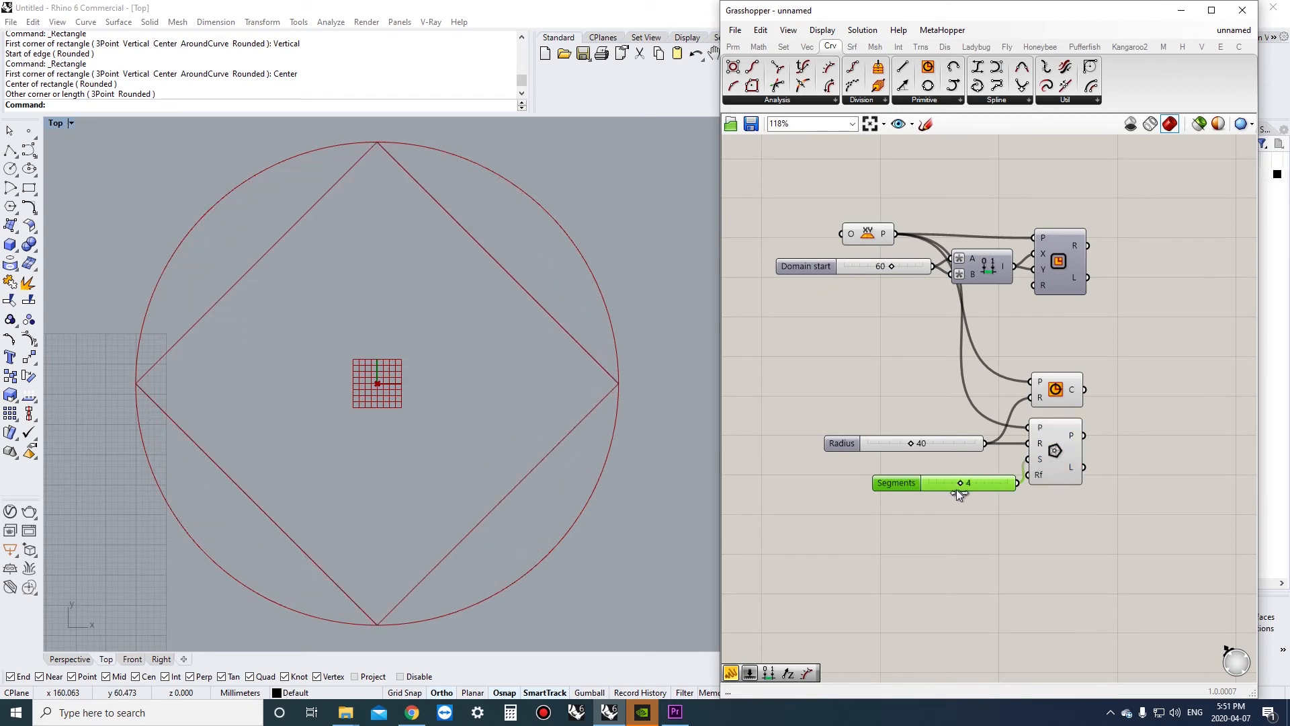
key(Delete)
- Set the Polygon's S input to the integer 4 directly in the component, and highlight the circle for comparison
right_click(1038, 459)
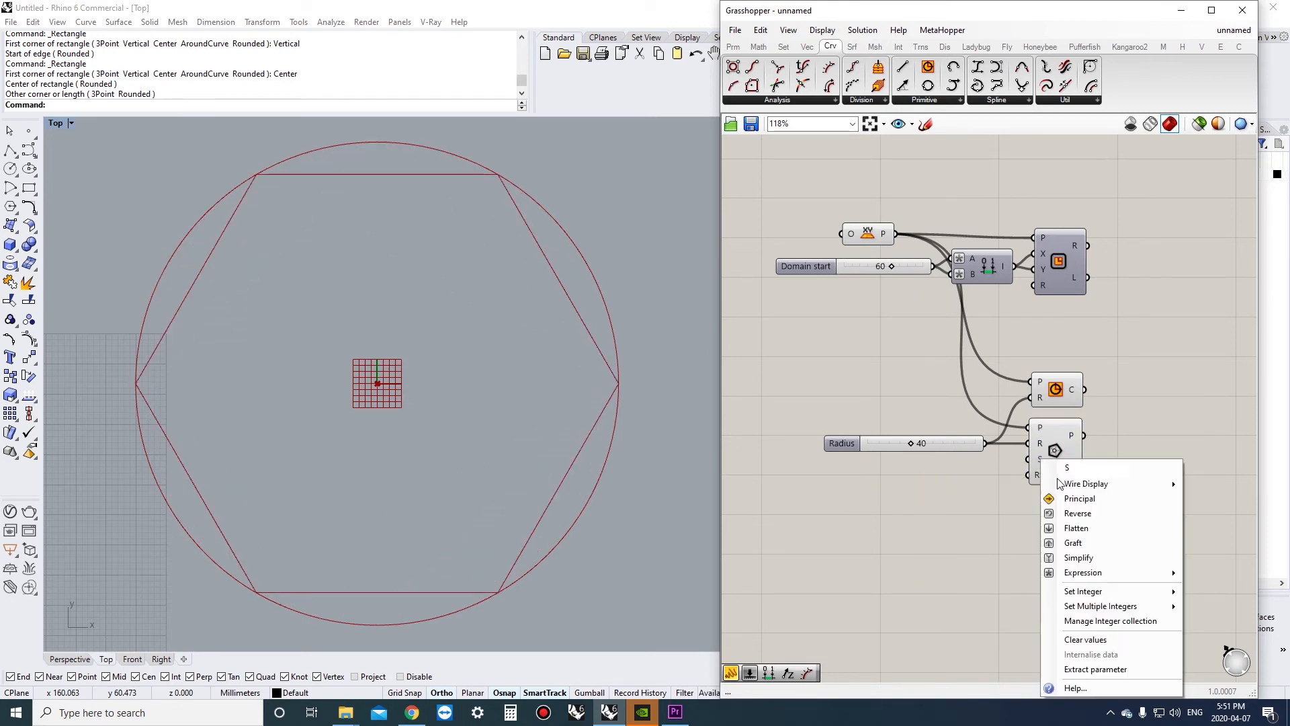
mouse_move(1097, 591)
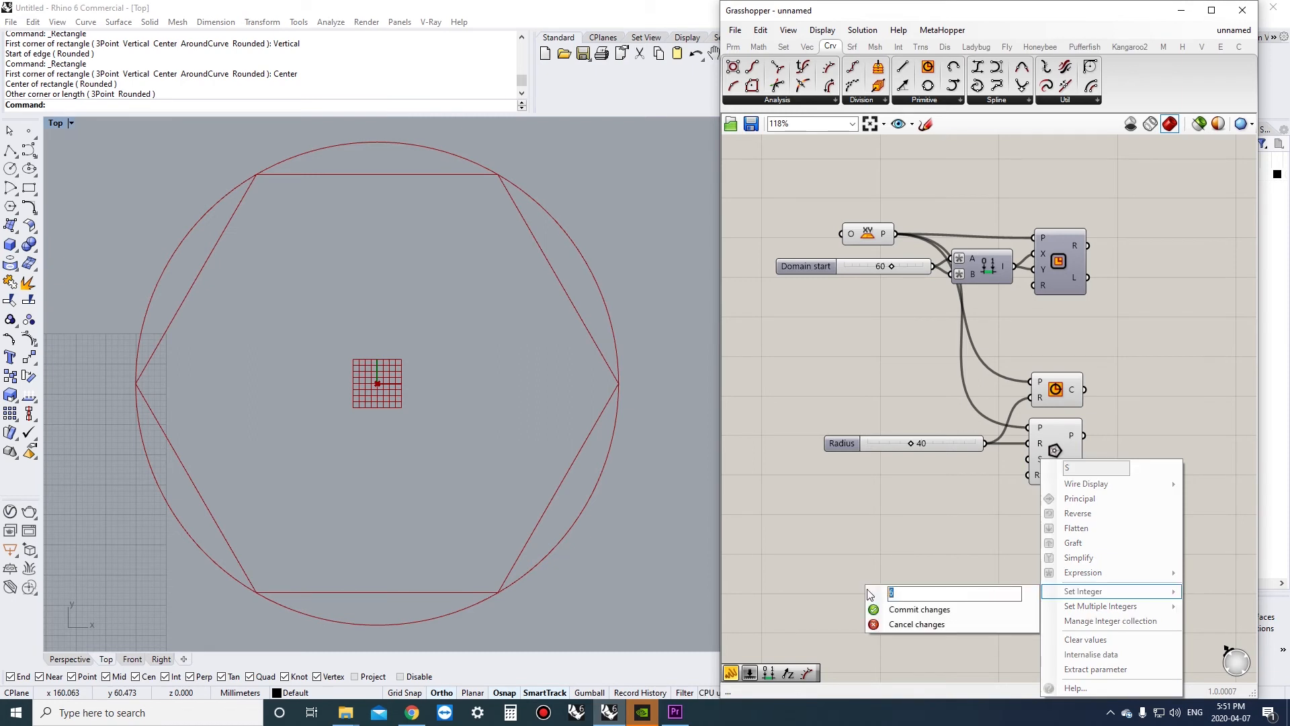
text(4)
click(901, 609)
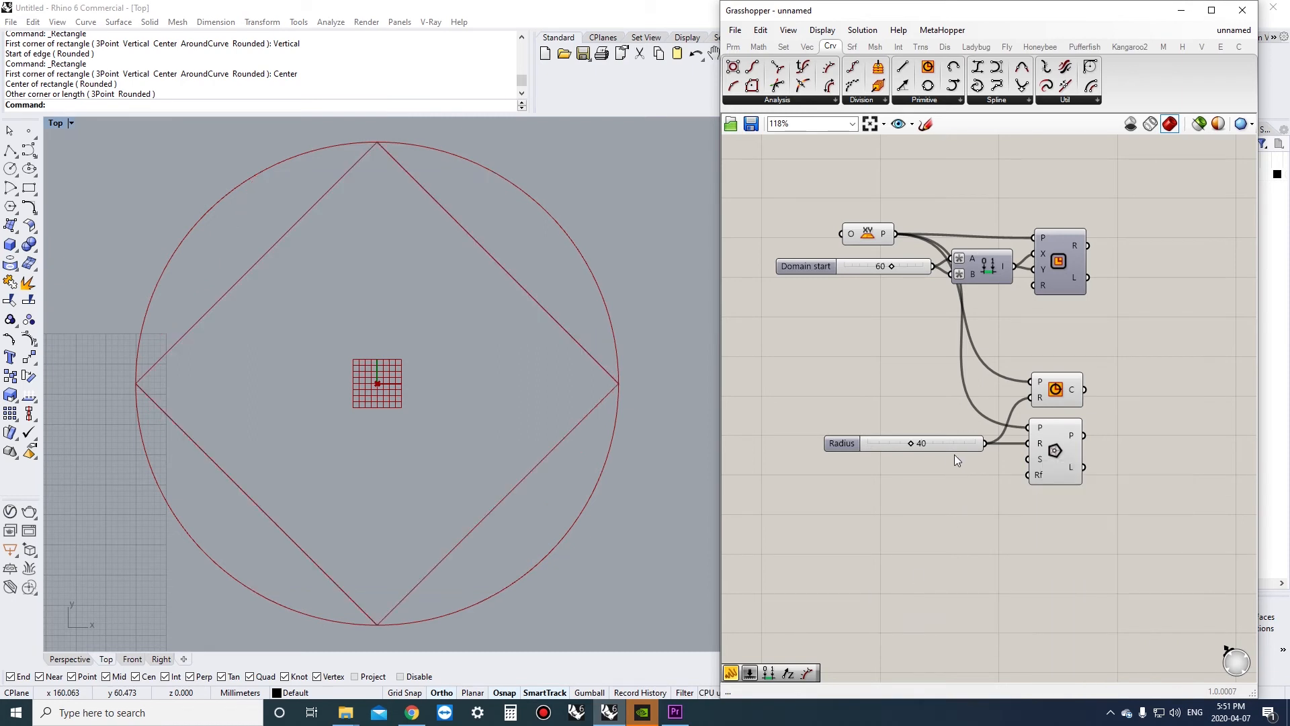
click(1056, 390)
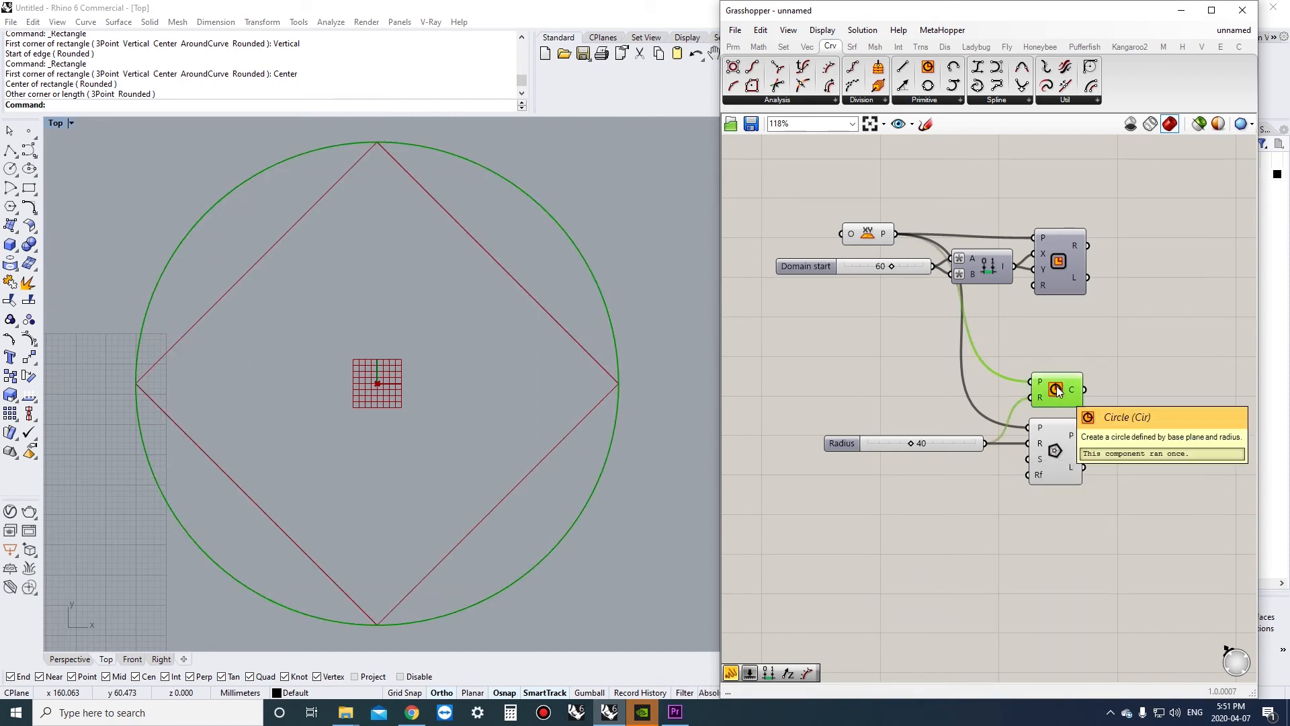
click(1021, 353)
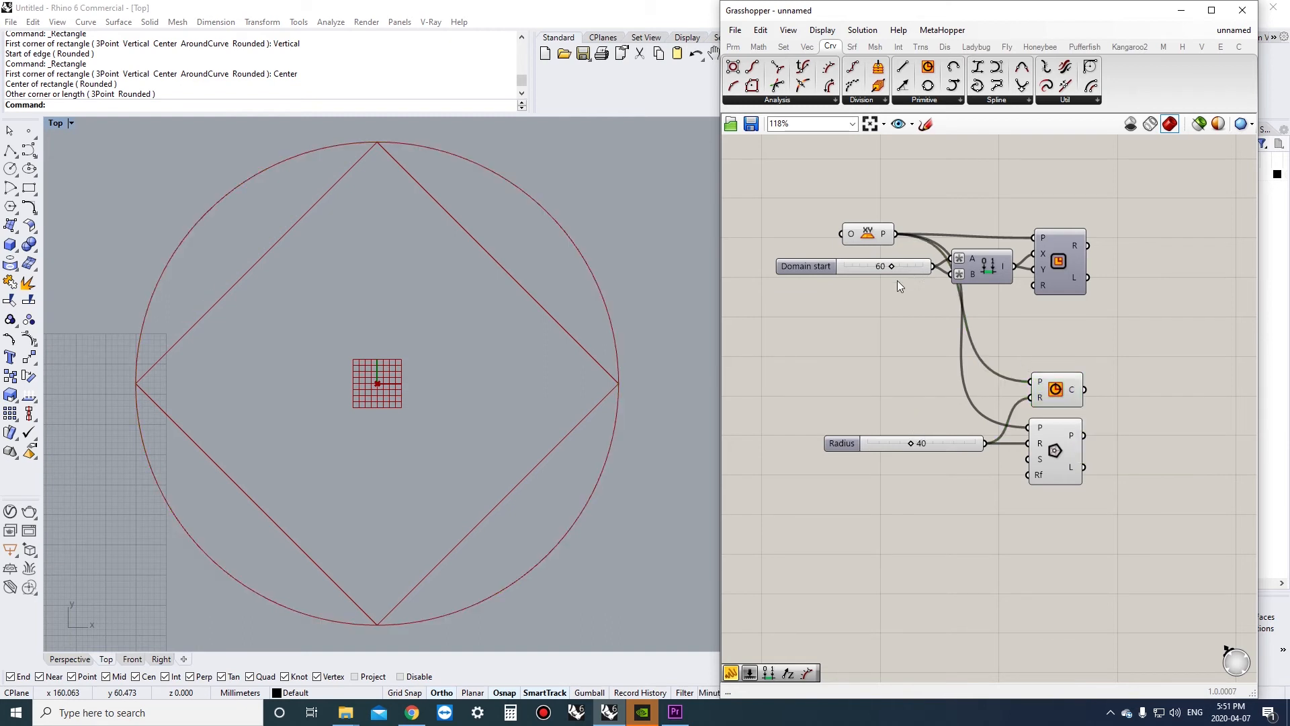
- Drive the Polygon's R input from the Domain start slider instead, and delete the Radius slider
drag(872, 440, 848, 448)
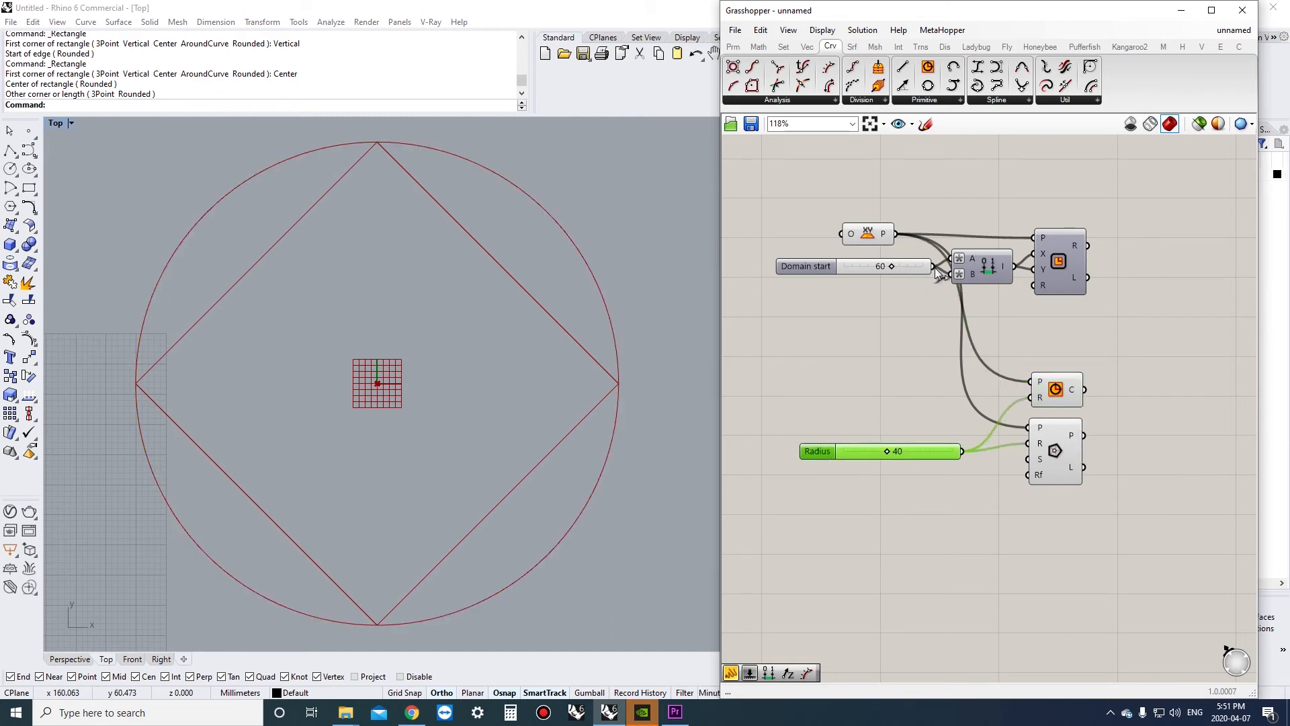
drag(934, 268, 1027, 443)
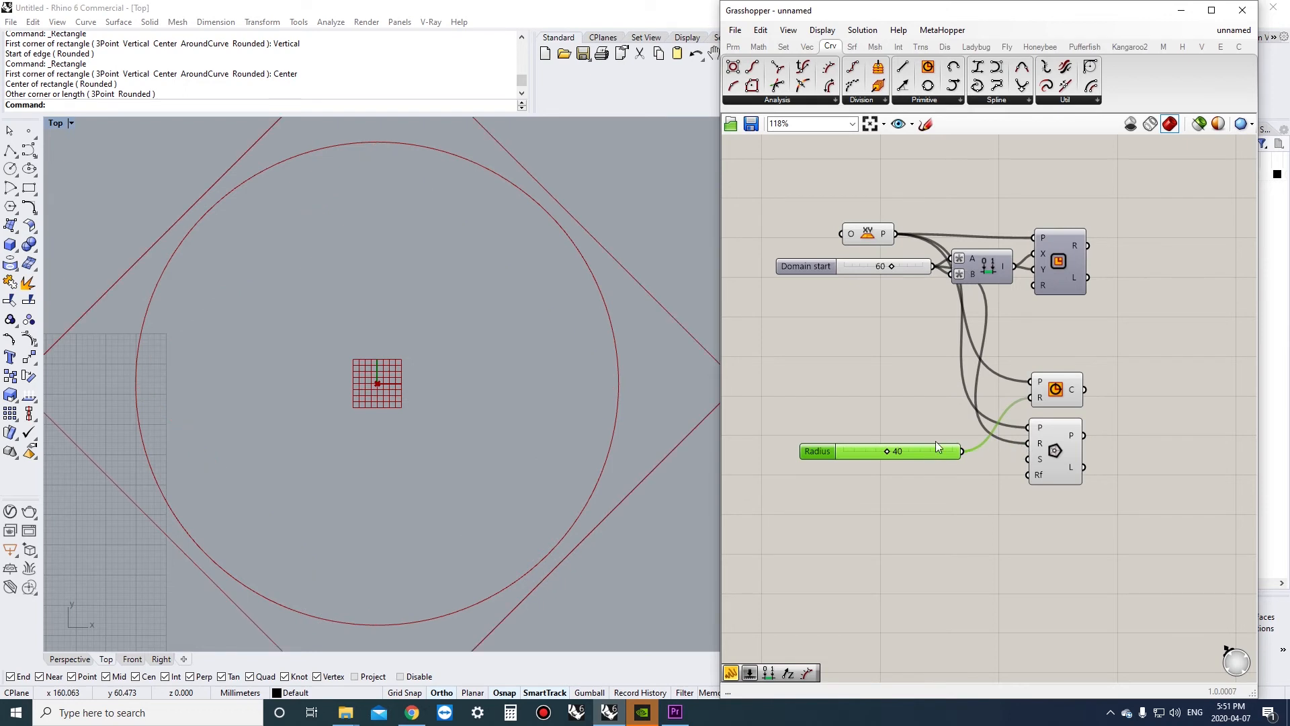
key(Delete)
- Turn the Rectangle component's preview back on to compare it with the four-sided polygon in the Top viewport
click(1058, 238)
middle_click(1048, 197)
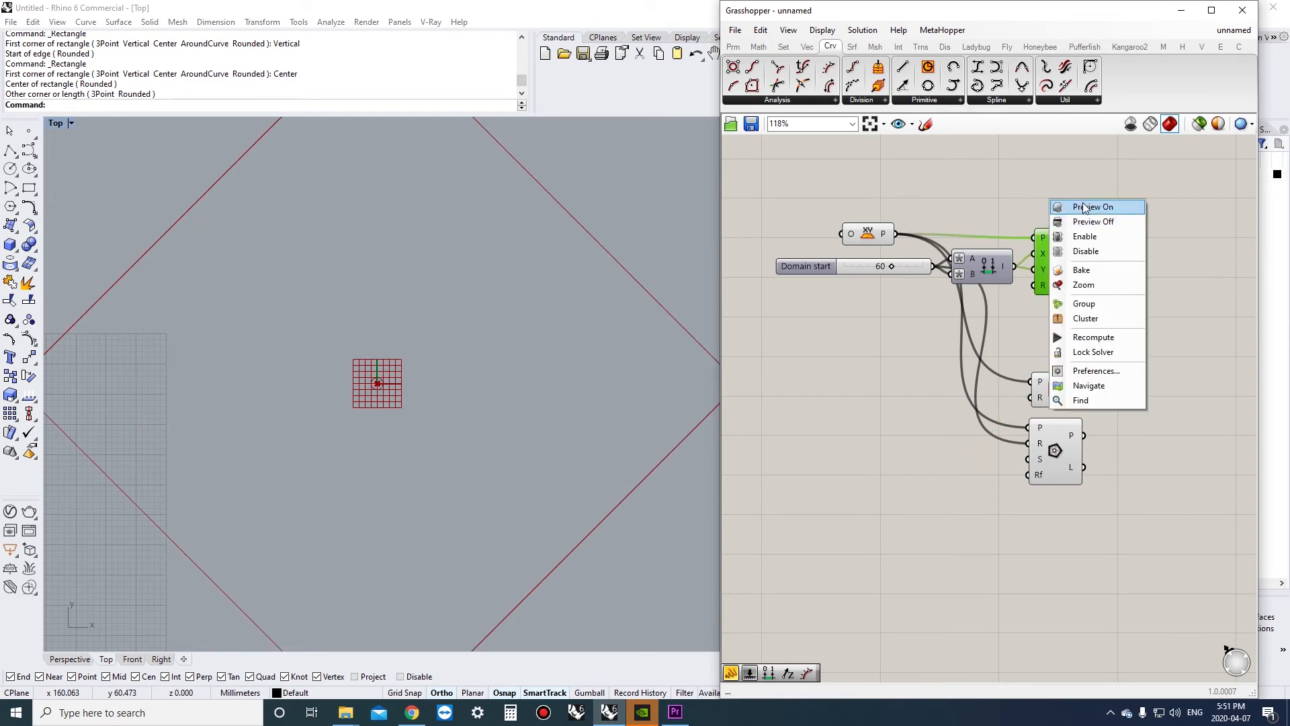
click(1088, 206)
click(1044, 191)
scroll(509, 430, down, 4)
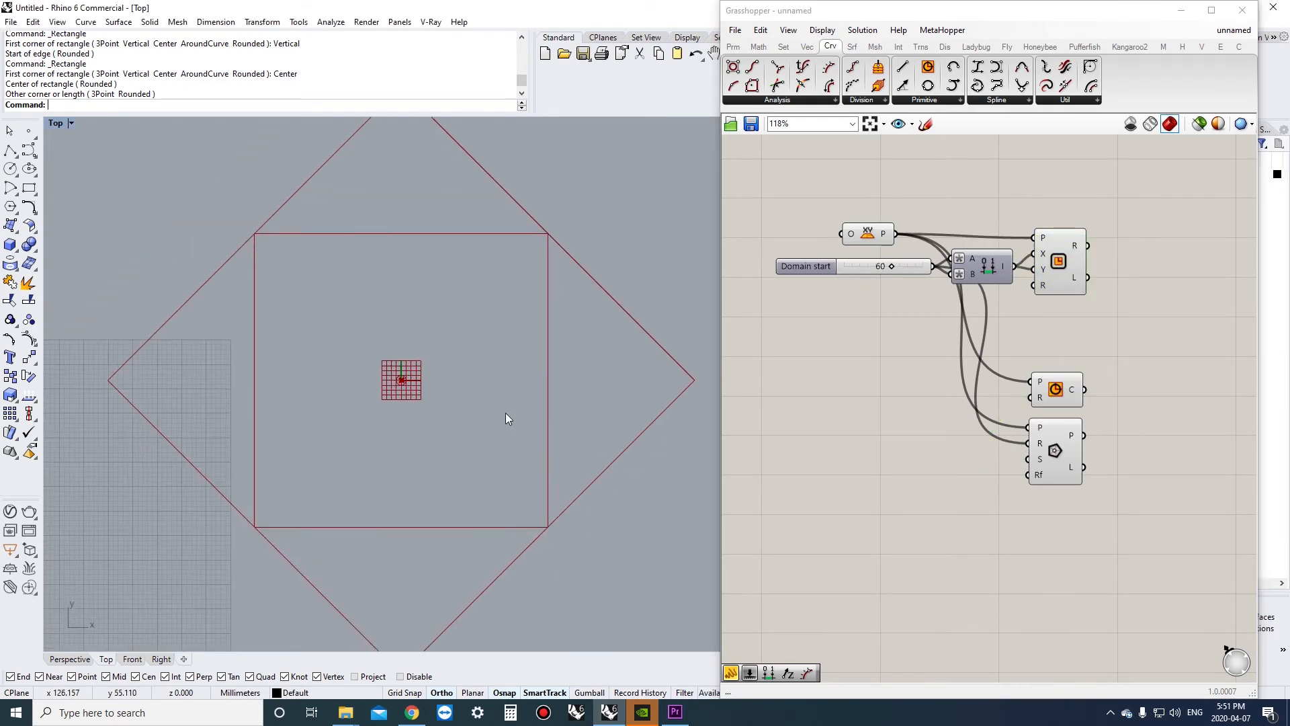
scroll(487, 435, up, 2)
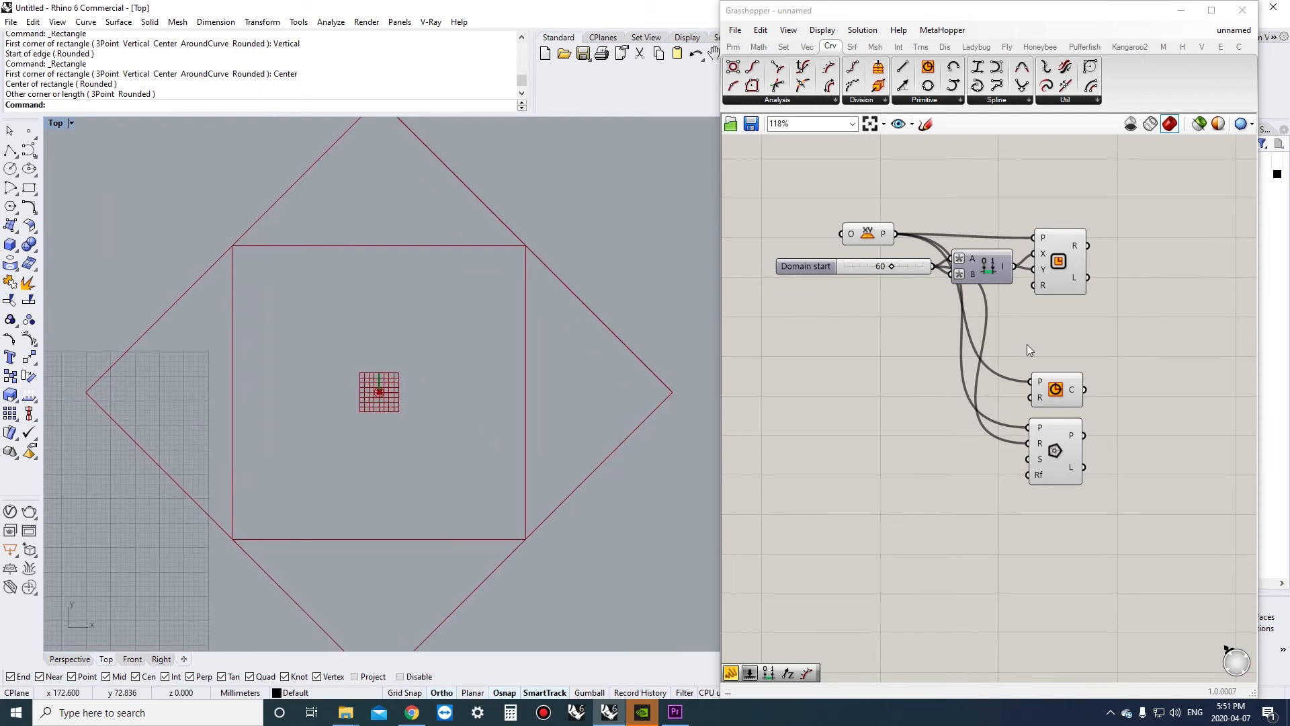
click(1052, 449)
double_click(1151, 425)
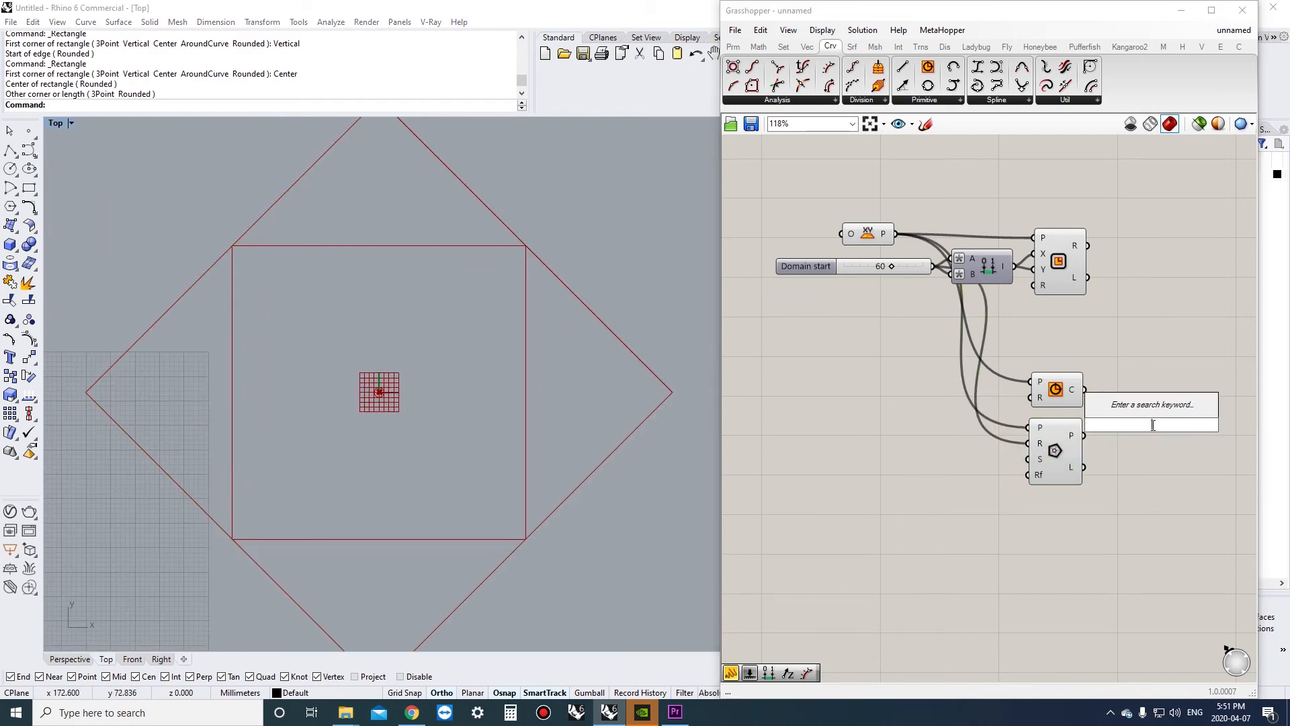
text(rota)
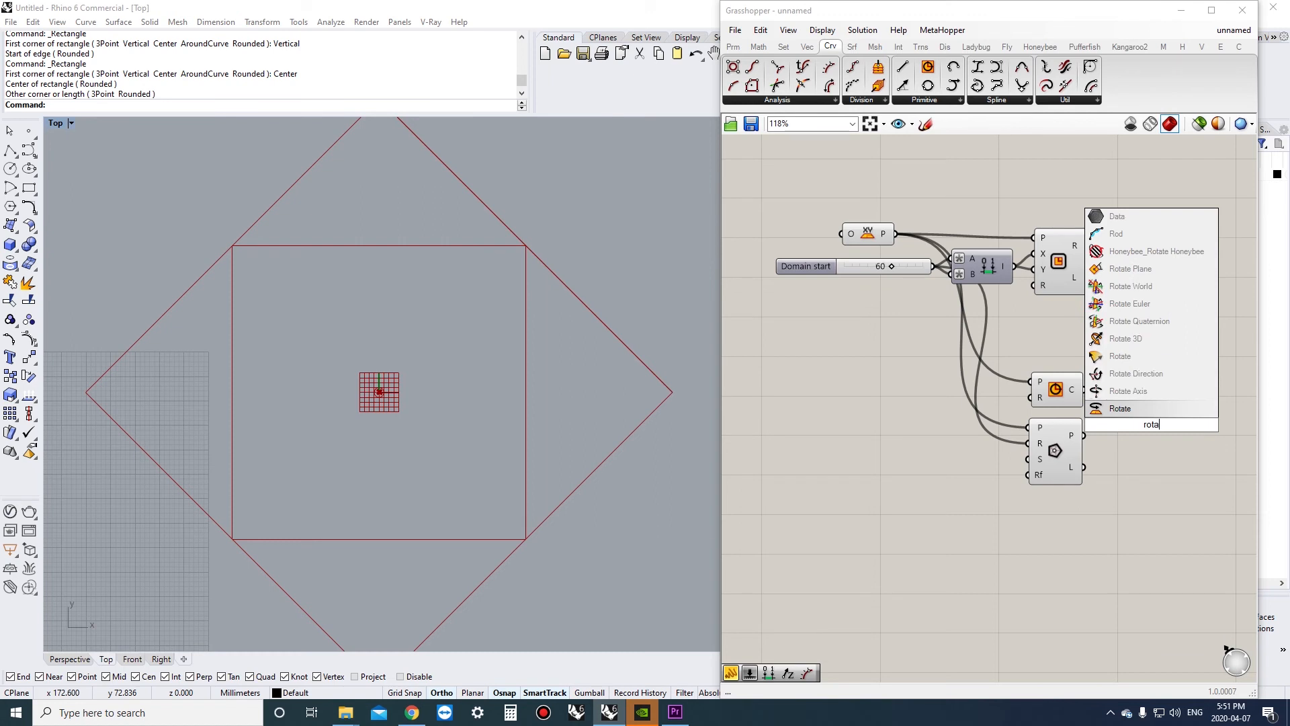
click(1158, 355)
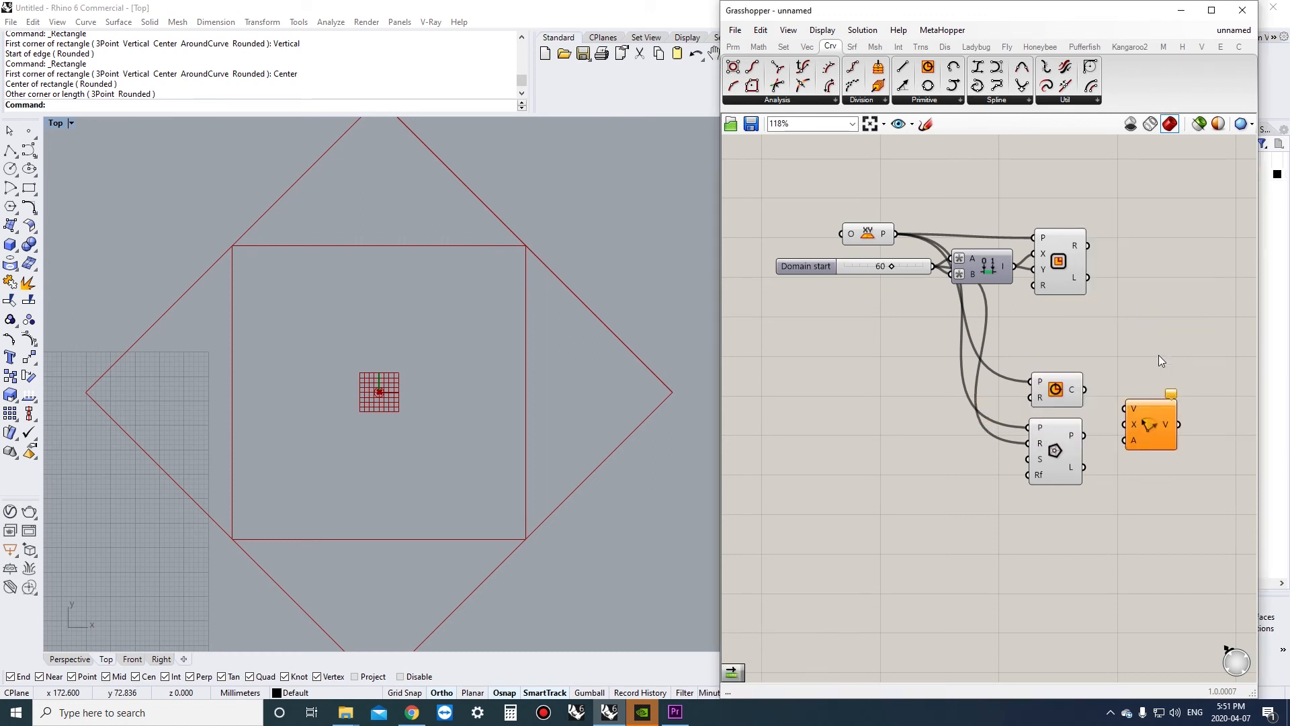
key(Delete)
- Add the Rotate component that rotates an object in a plane, connecting the Polygon's P output to G and the XY Plane to P
double_click(1144, 426)
text(rot)
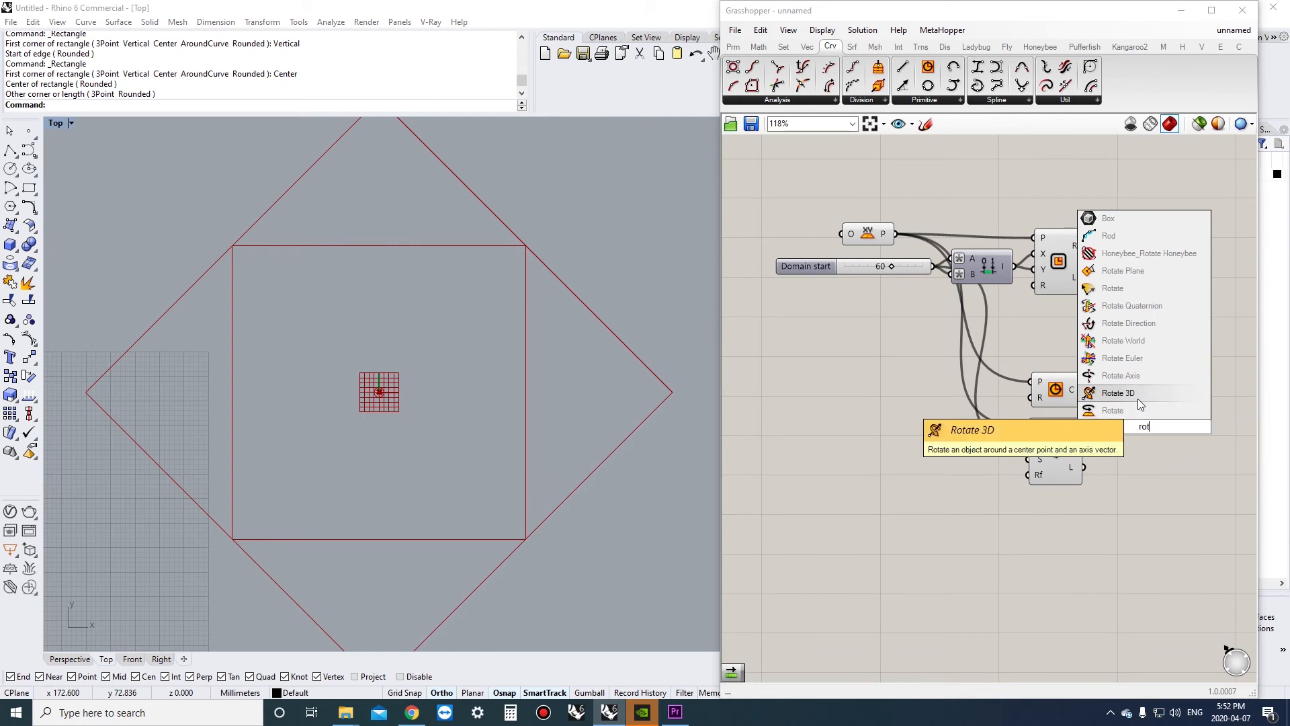
click(1147, 412)
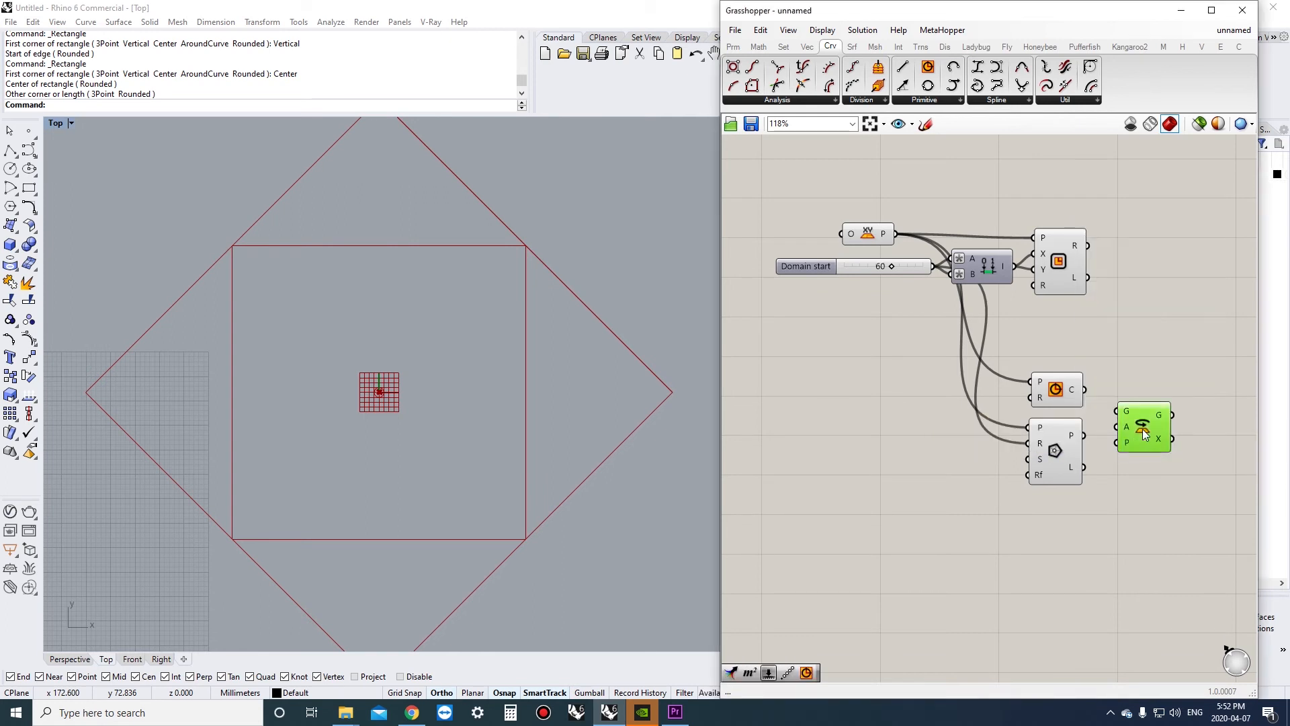
drag(1144, 434, 1109, 435)
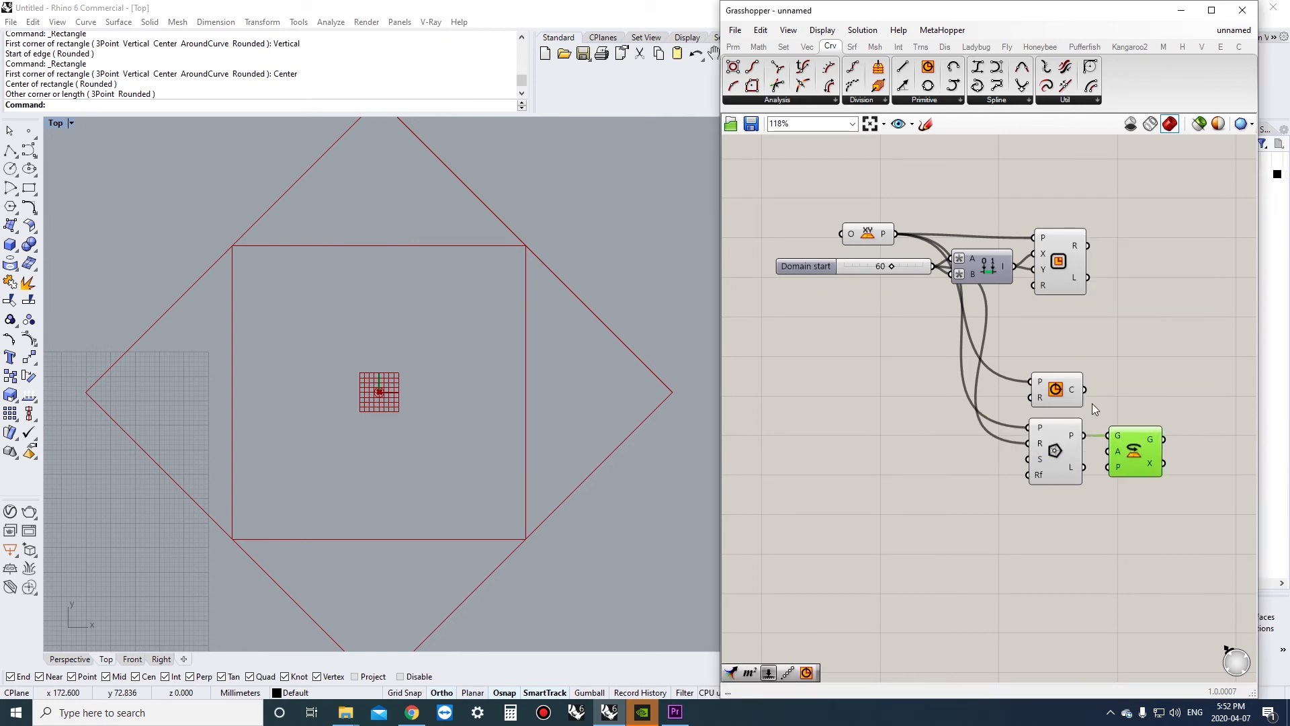
drag(896, 234, 1107, 468)
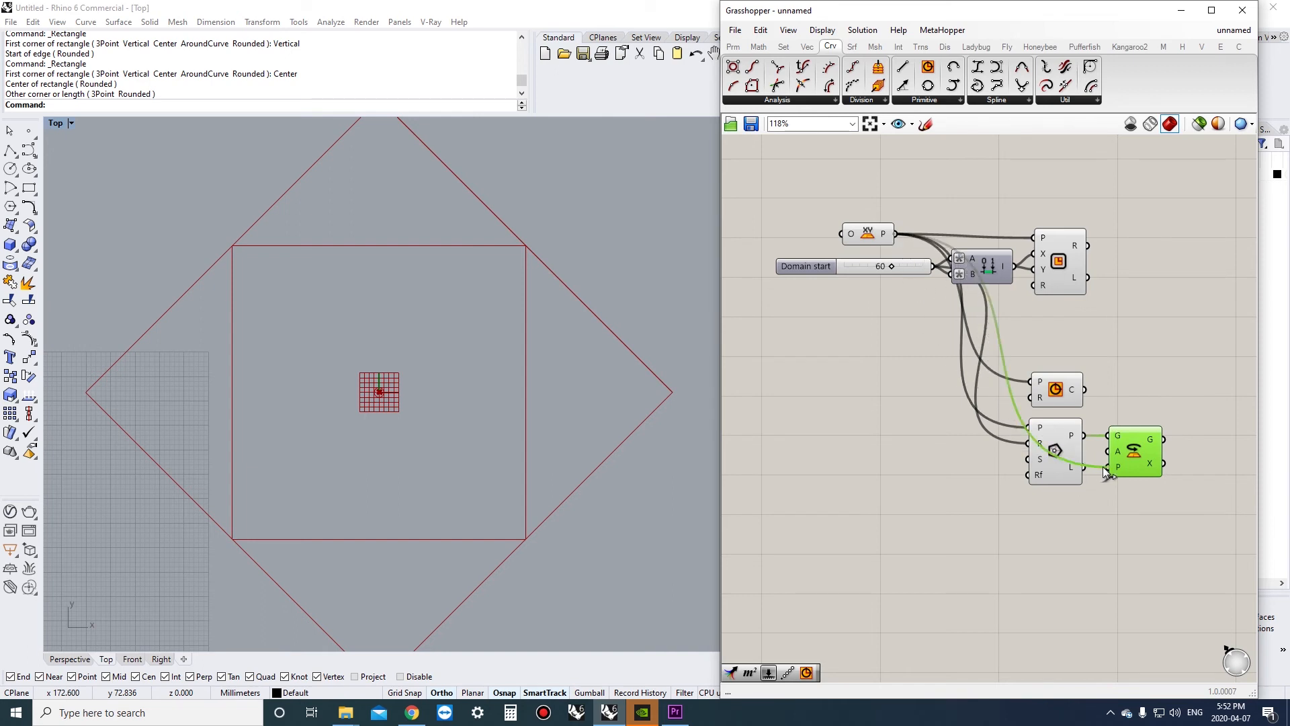
- Switch the Rotate component's A input to degrees and set the angle to 45
right_click(1118, 452)
click(1147, 526)
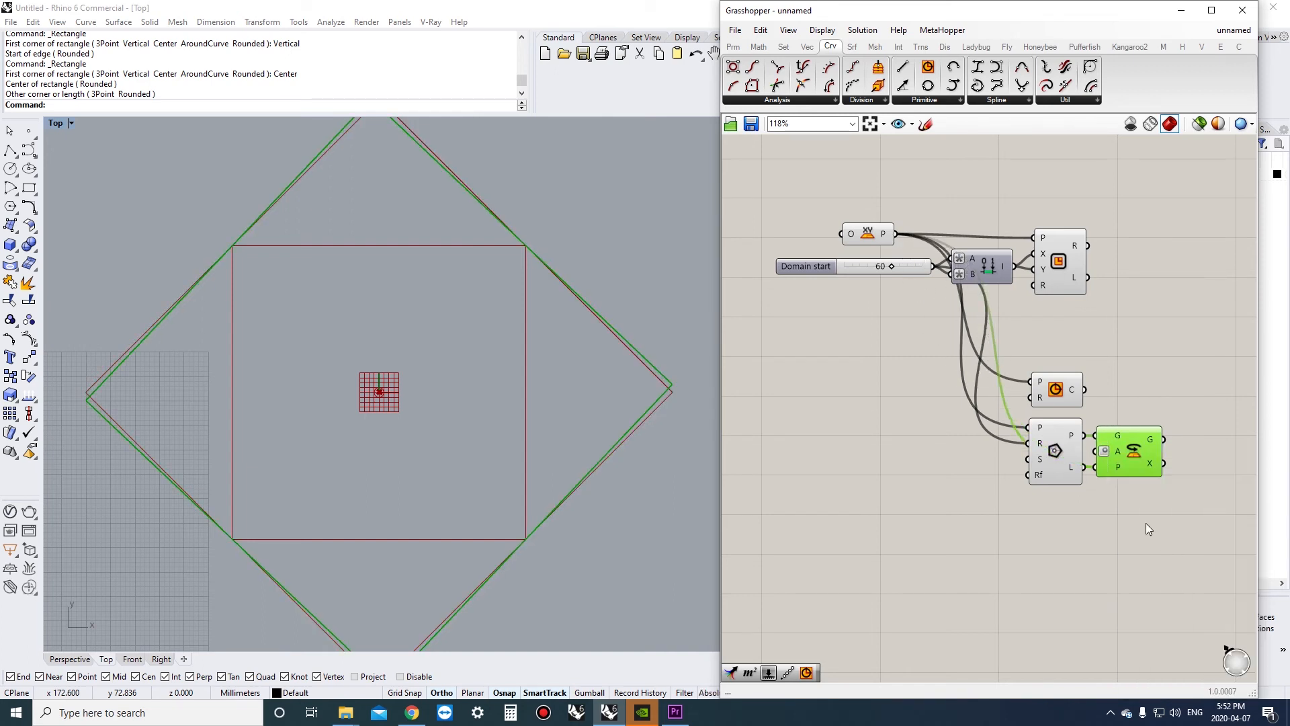
right_click(1119, 459)
mouse_move(1176, 592)
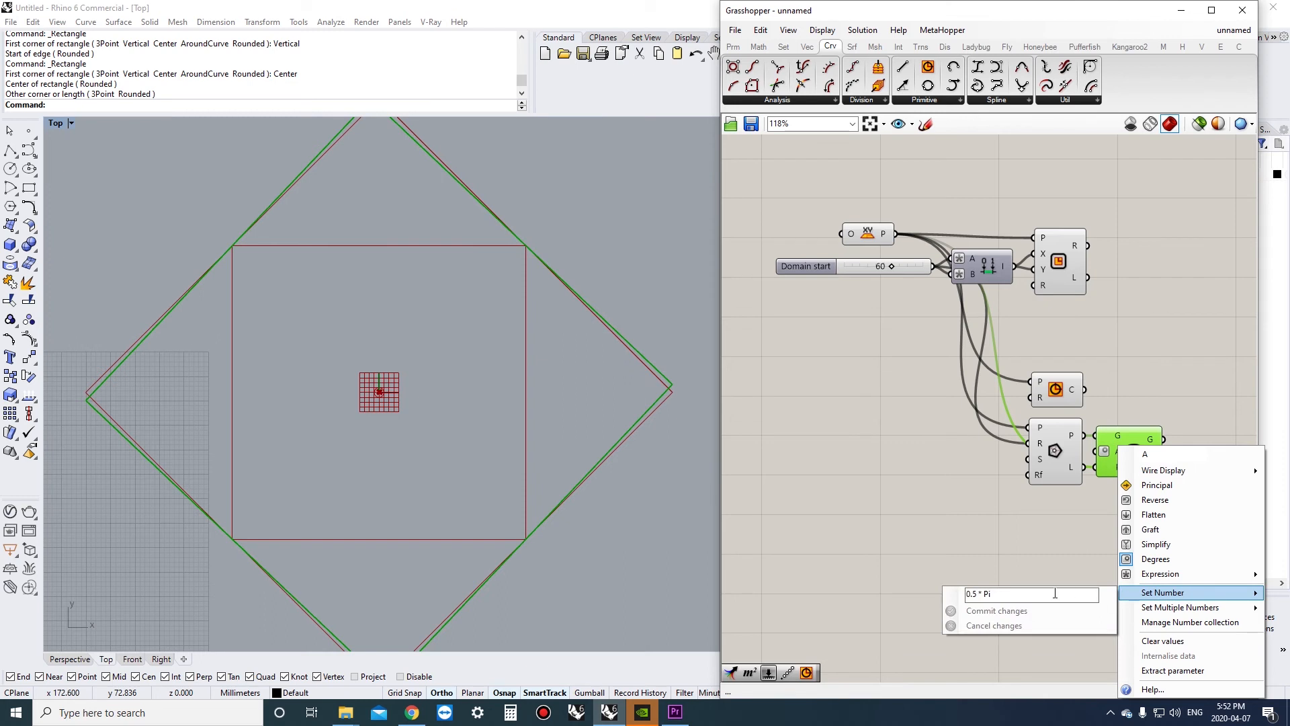
drag(1055, 593, 903, 593)
text(45)
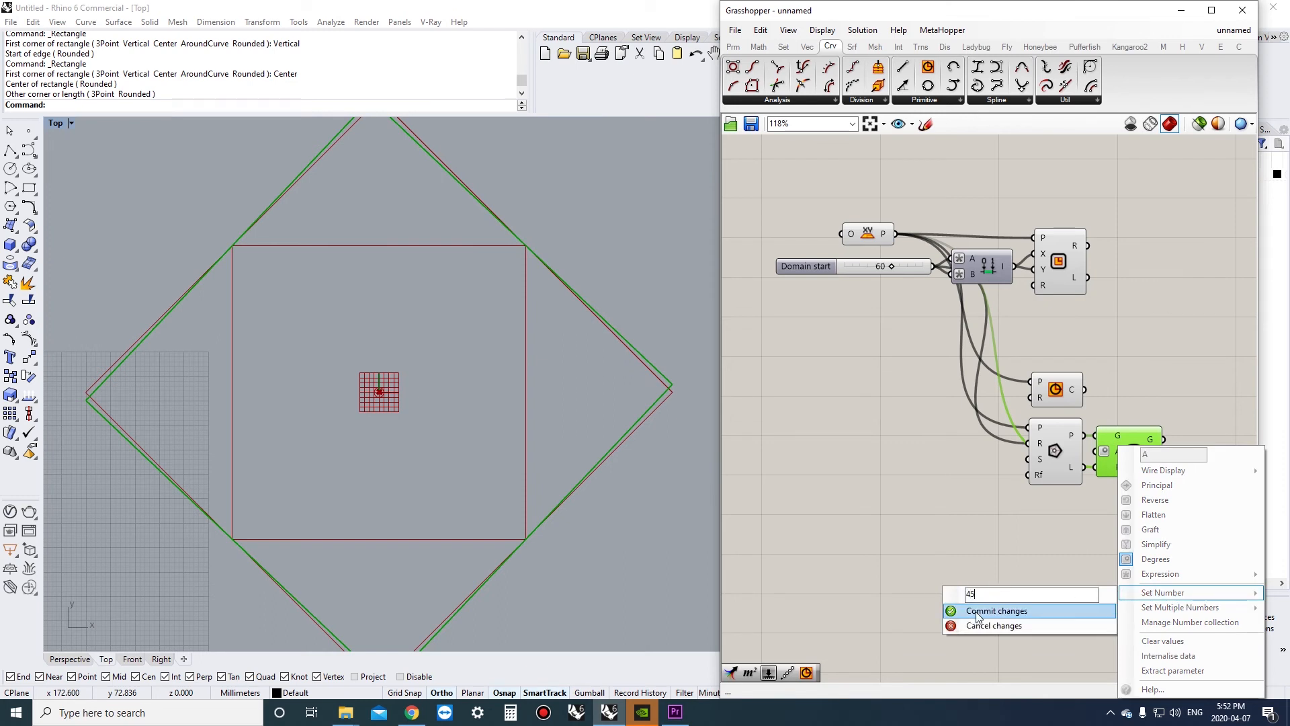
click(997, 610)
- Move the Polygon and Rotate components together beneath Construct Domain, and delete the Circle component
drag(1130, 446, 1134, 447)
drag(1153, 493, 995, 446)
click(1033, 507)
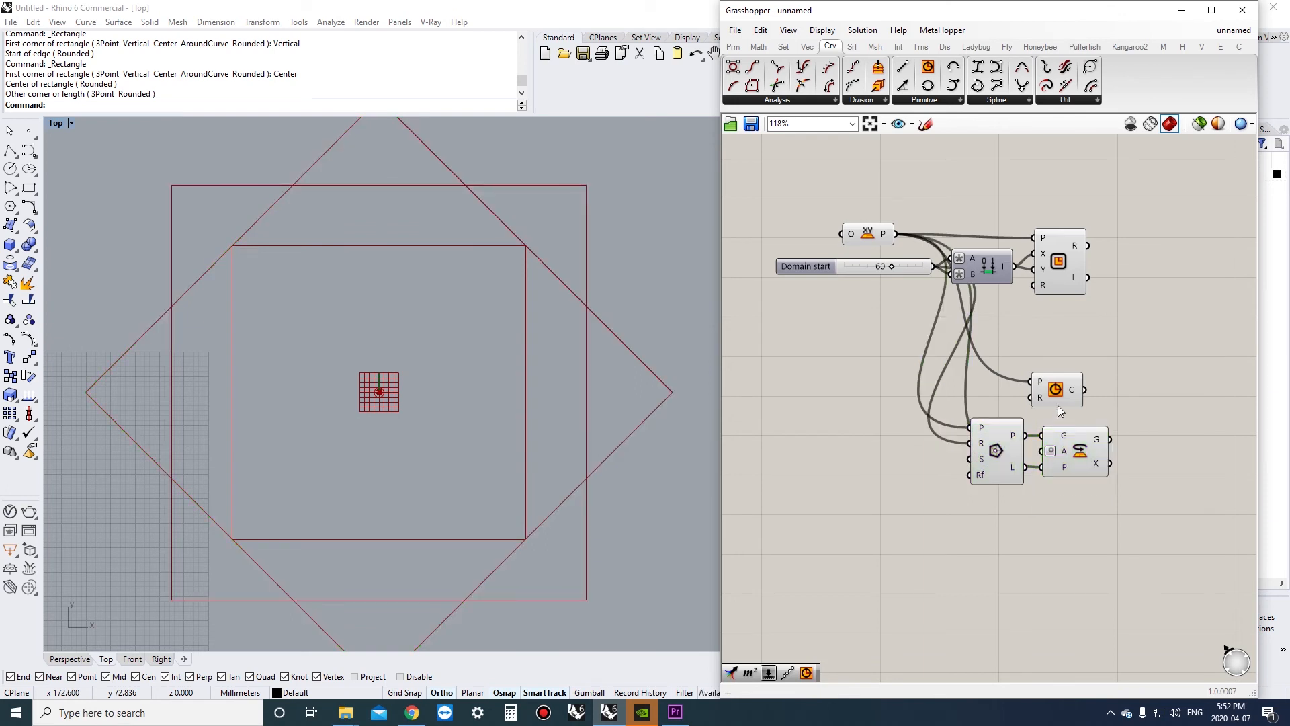
drag(1057, 402, 1043, 396)
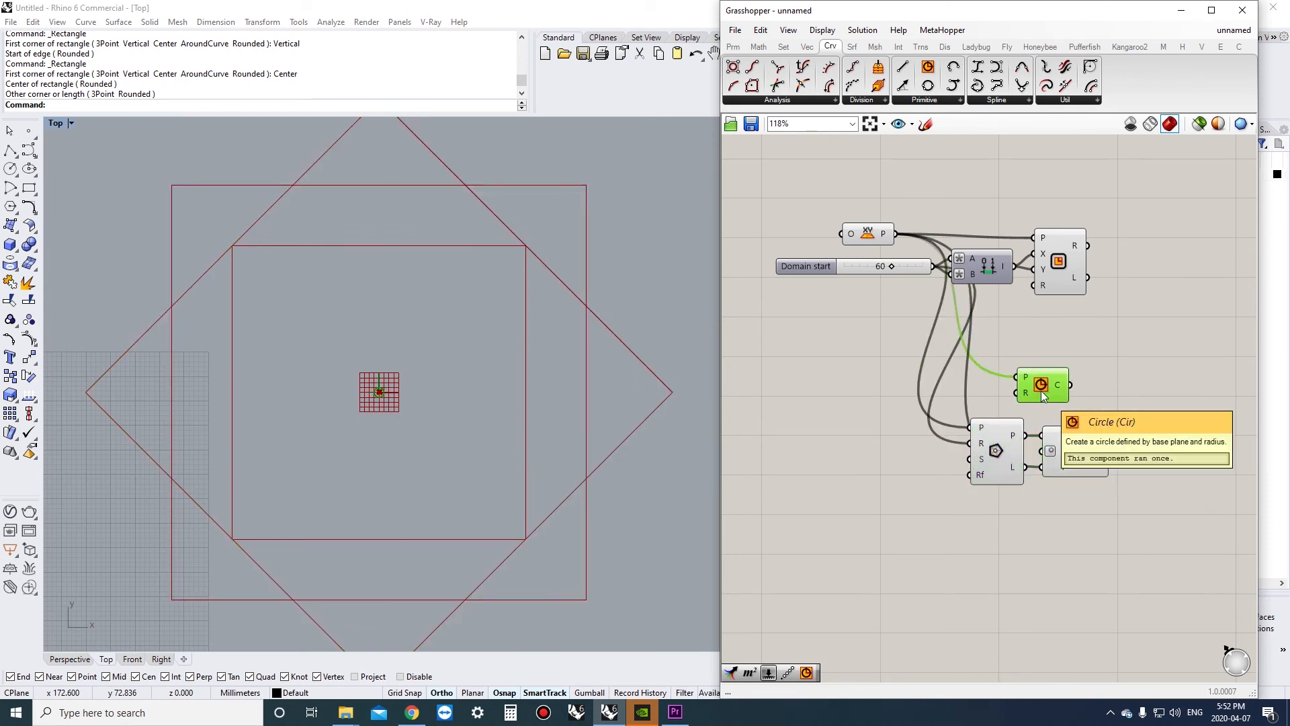
key(Delete)
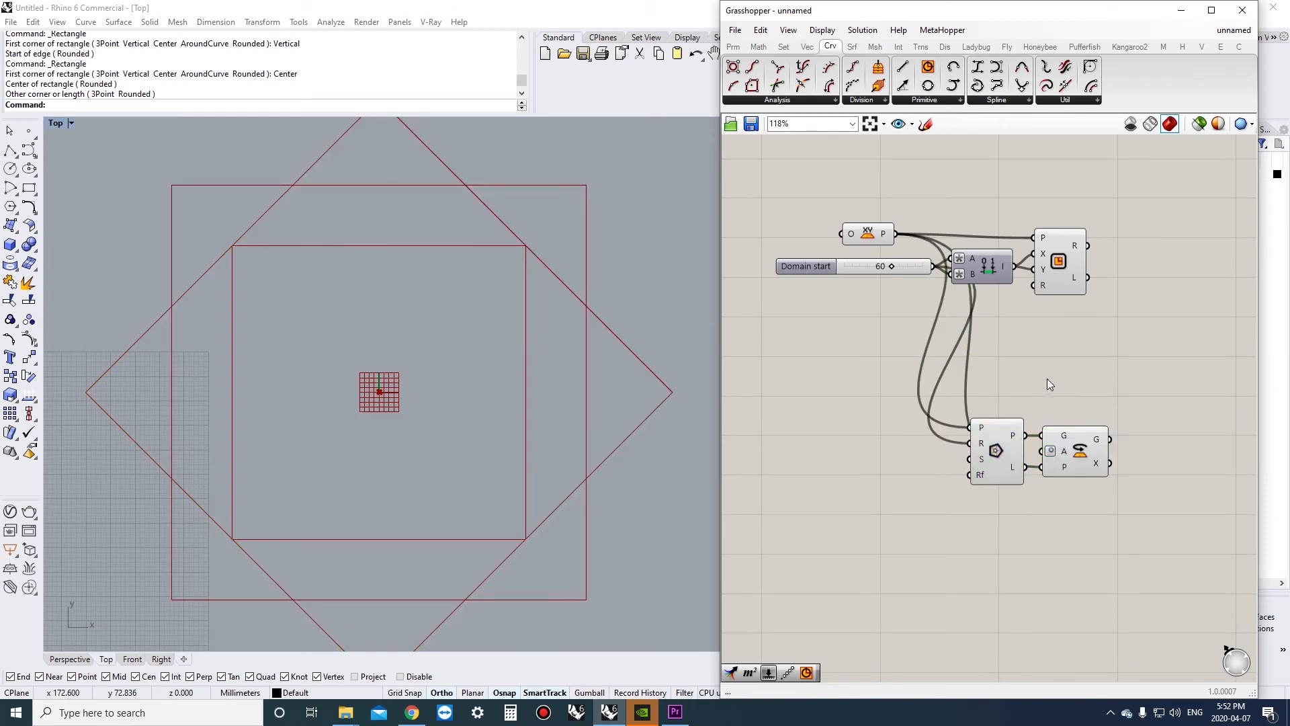
drag(1058, 394, 1059, 389)
- Compare the rotated and original polygons with the rectangle by highlighting the Rotate and Polygon components in turn
drag(1066, 327, 891, 218)
click(1022, 216)
scroll(1059, 493, up, 1)
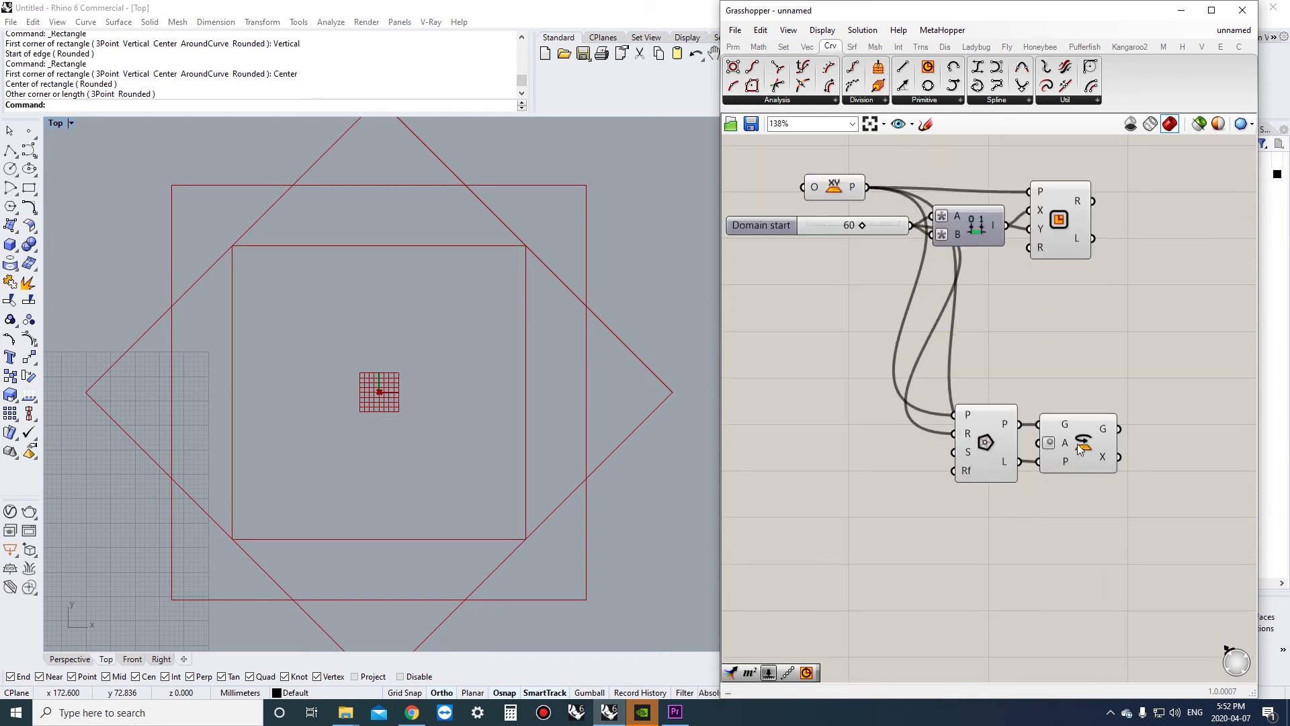
click(1075, 441)
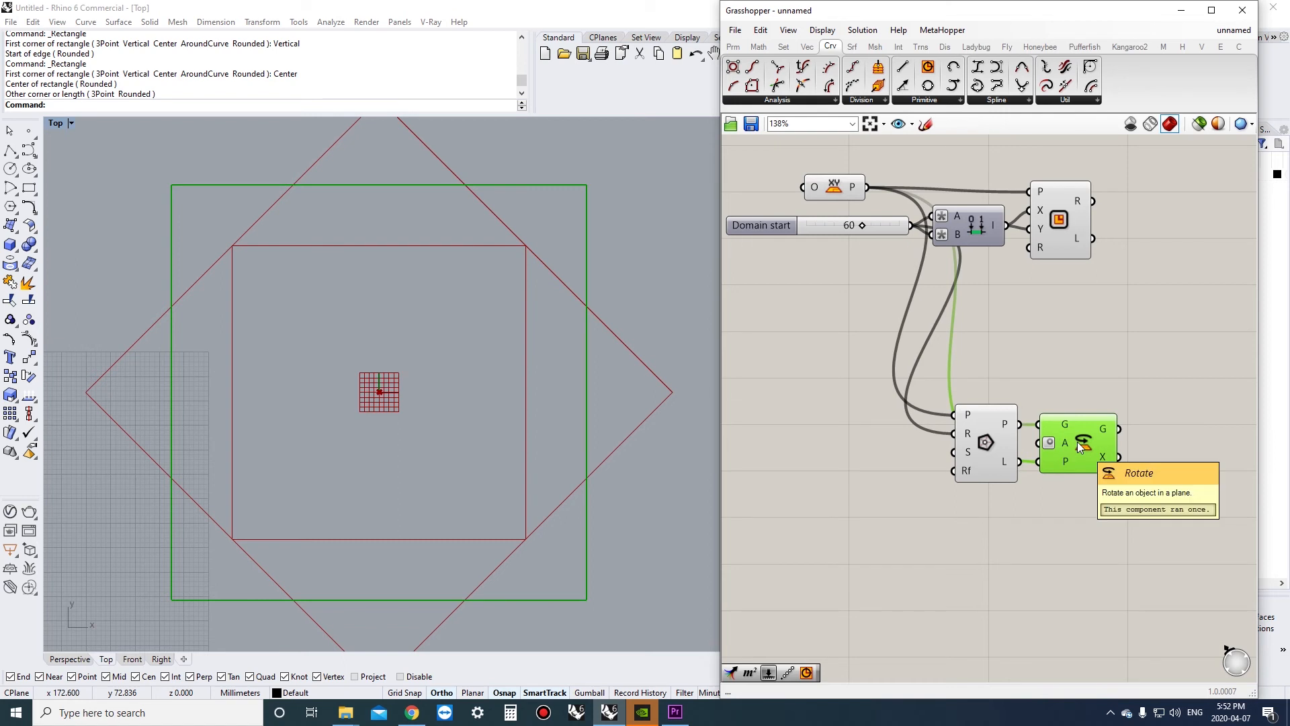
click(1075, 502)
scroll(525, 458, down, 2)
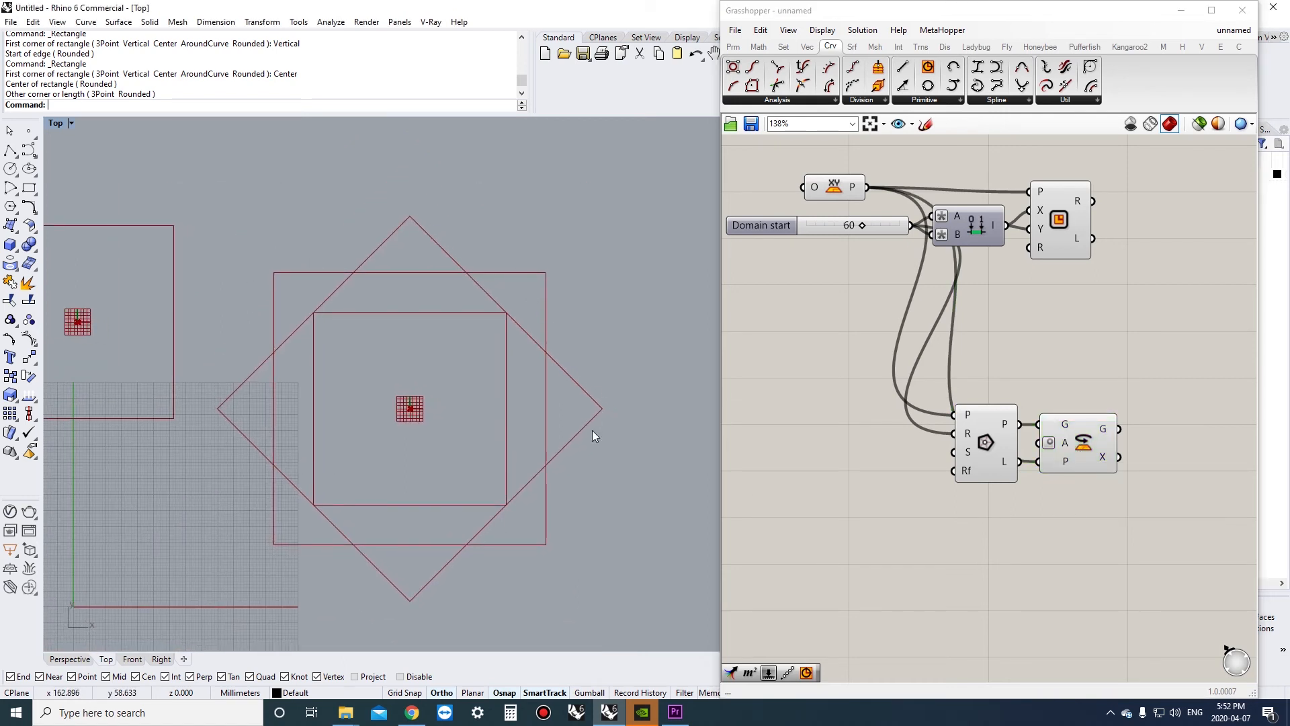
click(1010, 447)
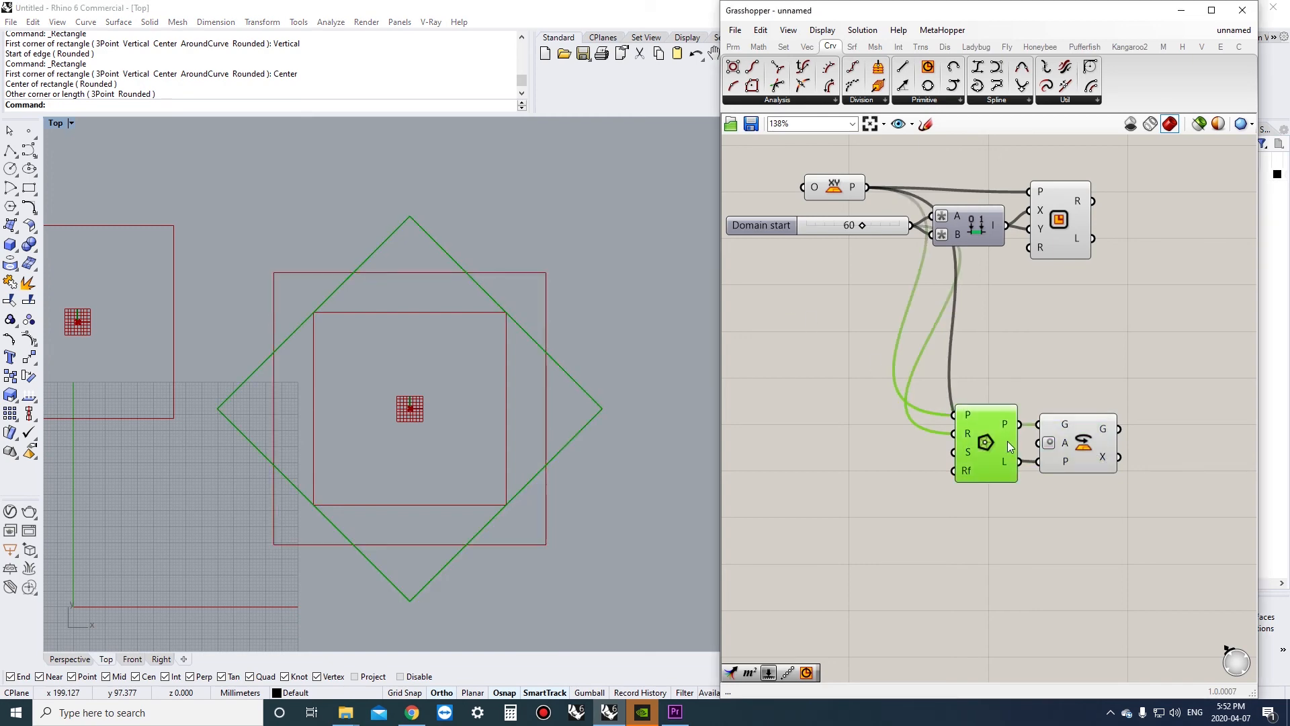
click(884, 509)
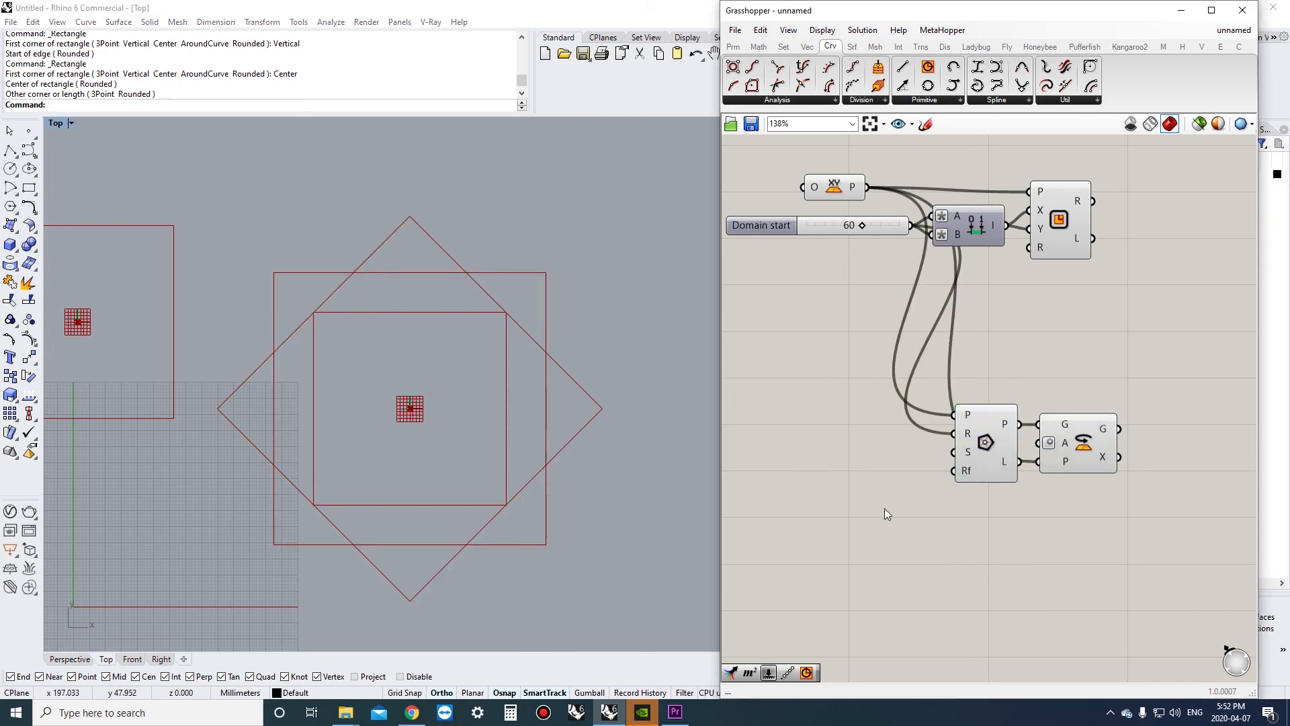
mouse_move(928, 511)
right_down()
mouse_move(977, 484)
mouse_move(903, 505)
right_up()
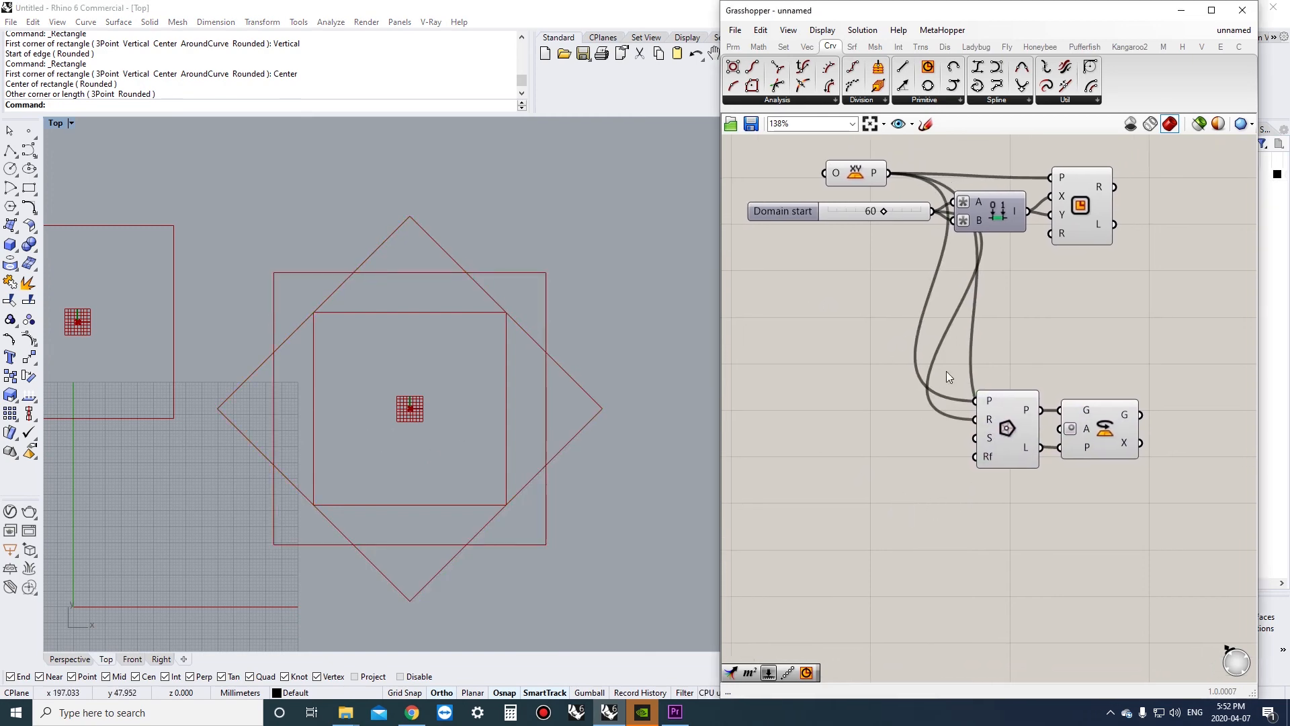
- Add a Right Trigonometry component beside the Polygon's inputs
click(1081, 218)
double_click(878, 402)
text(tria)
click(877, 48)
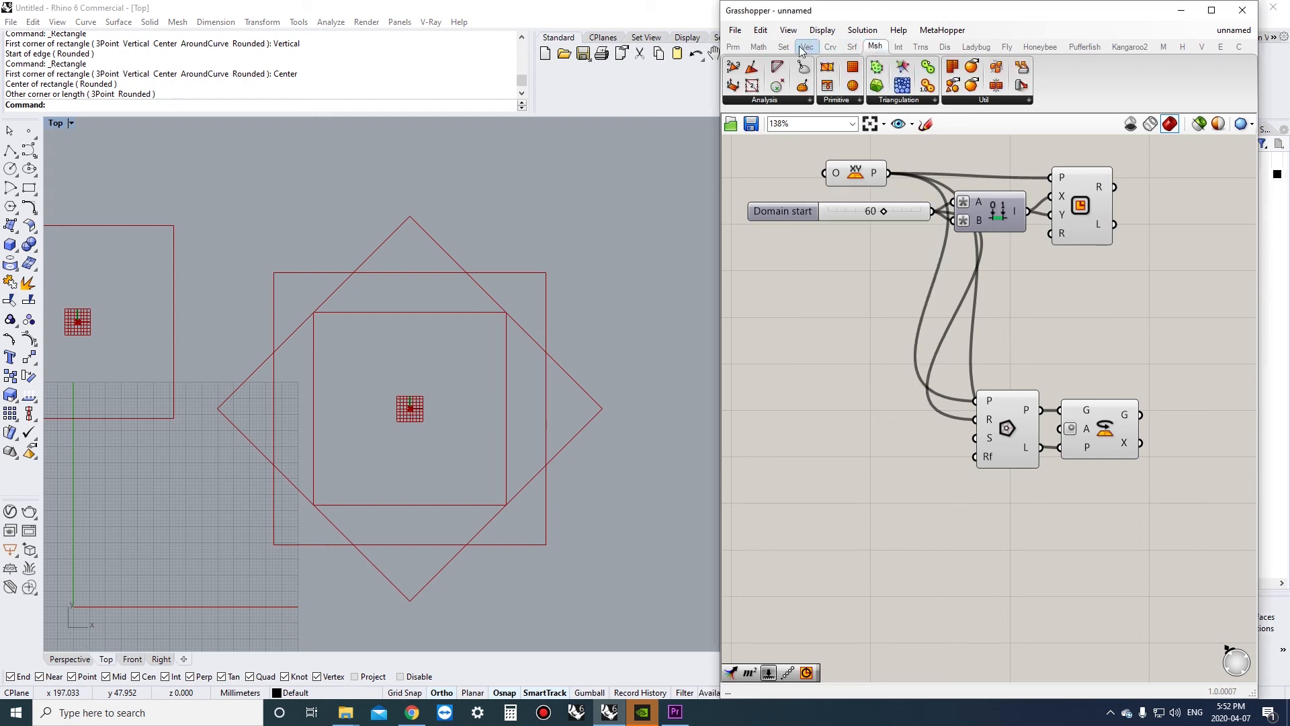
click(760, 51)
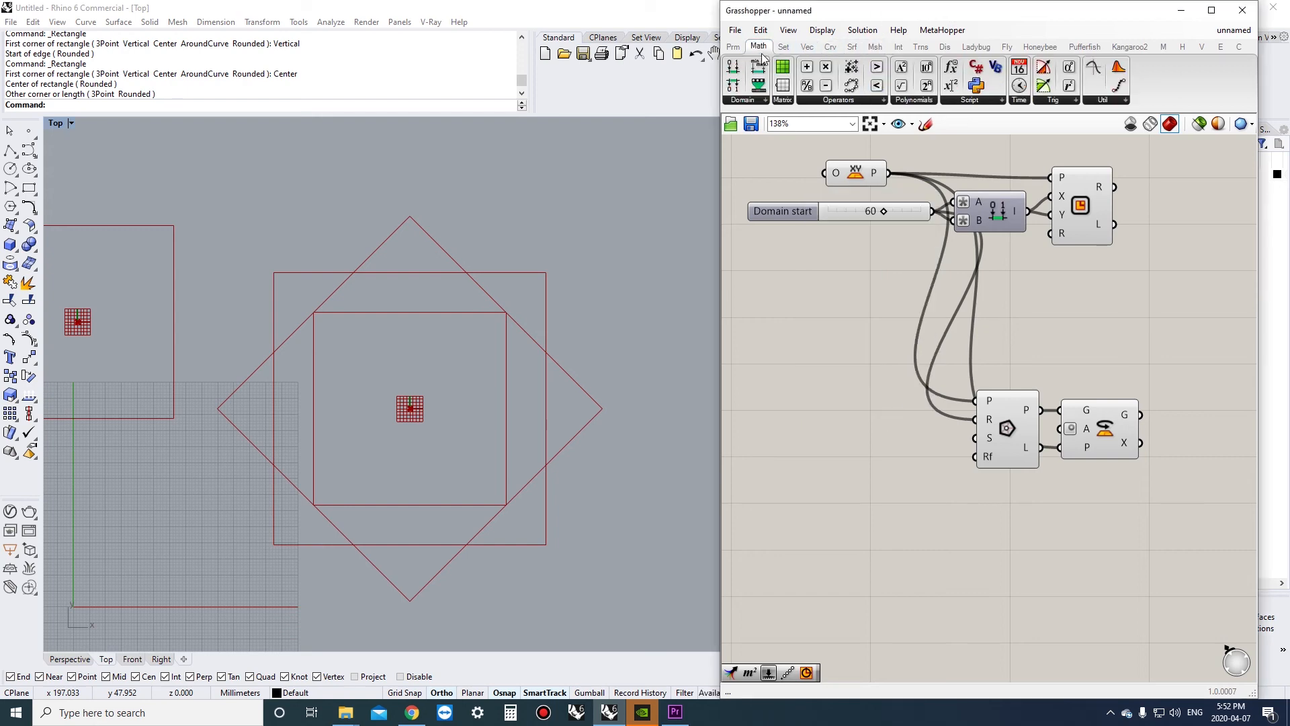
click(1065, 99)
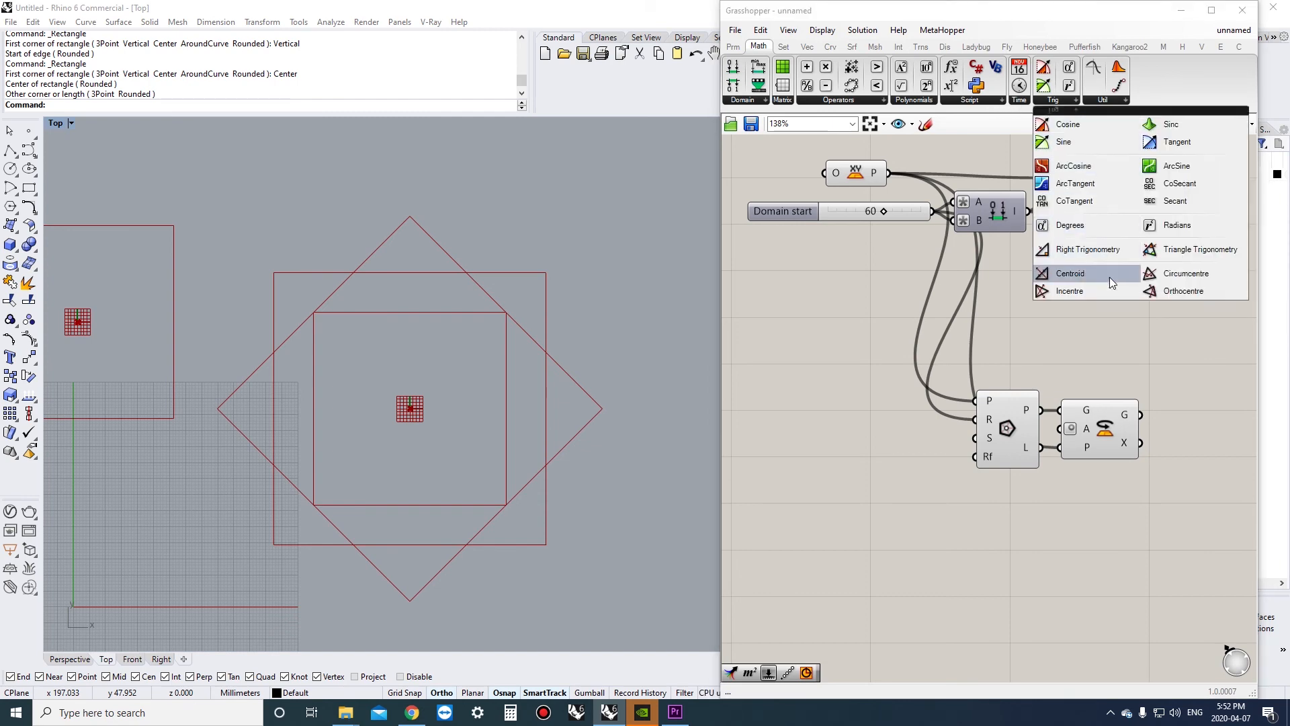
drag(1103, 252, 867, 451)
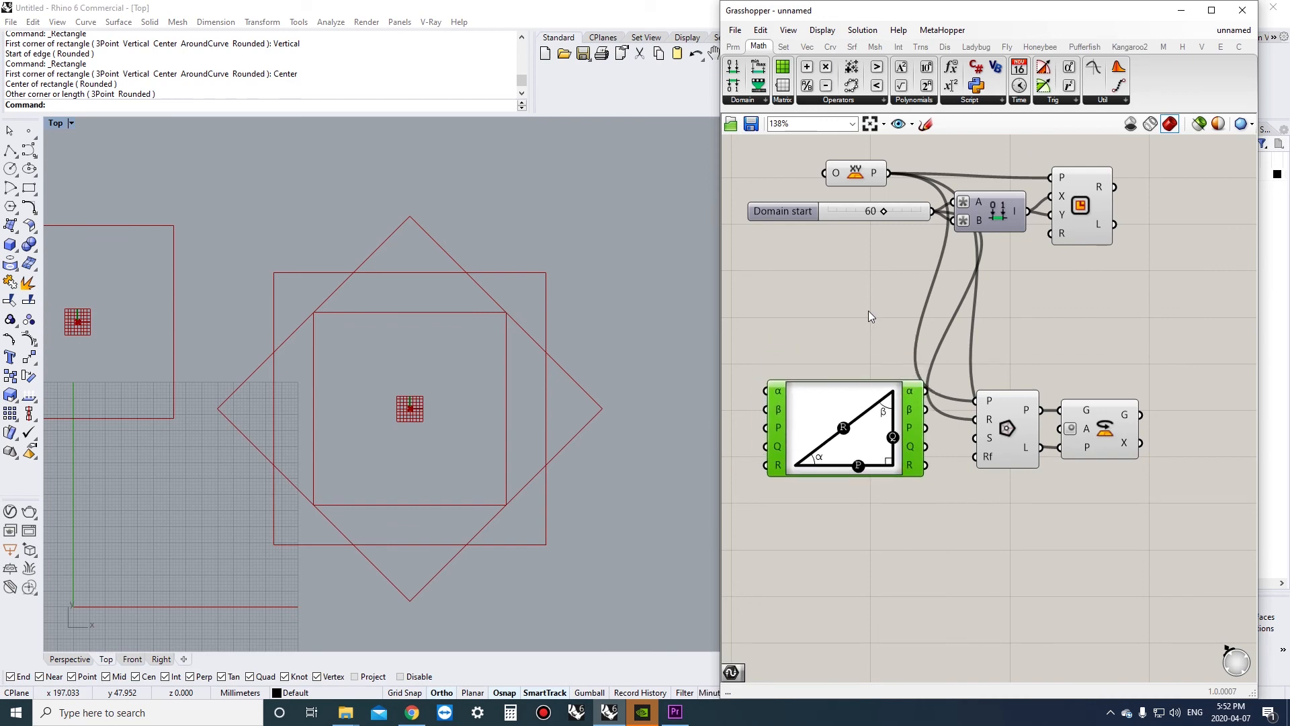
- Wire the Domain start slider into the Right Trigonometry component and edit its α input
scroll(862, 313, up, 2)
drag(966, 159, 788, 418)
right_click(791, 366)
click(920, 486)
drag(985, 176, 760, 409)
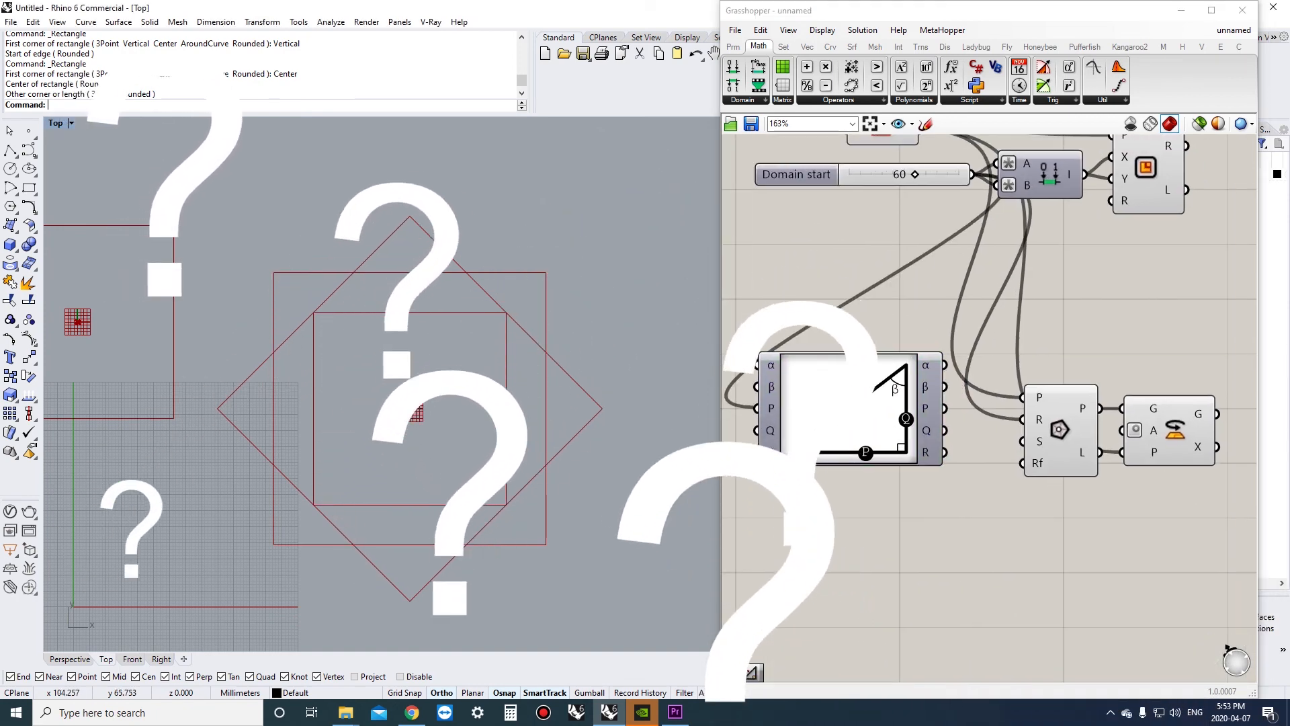
right_click(767, 362)
- Feed the slider into Right Trigonometry's R input and connect its P output to the Polygon's R input, replacing the direct slider wire
right_drag(967, 524, 1004, 524)
drag(982, 452, 1061, 419)
drag(963, 398, 991, 368)
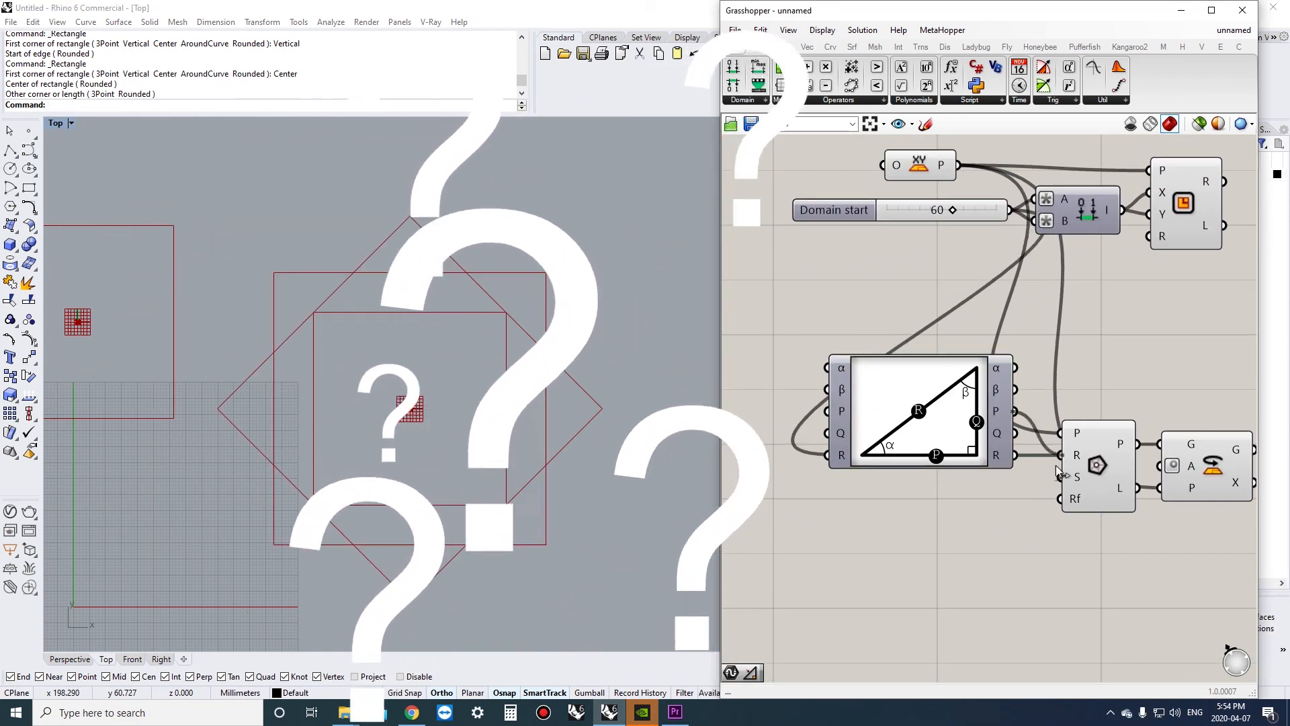
drag(939, 436, 972, 436)
click(1090, 193)
- Switch the Right Trigonometry component's α input to degrees
right_drag(905, 366, 930, 352)
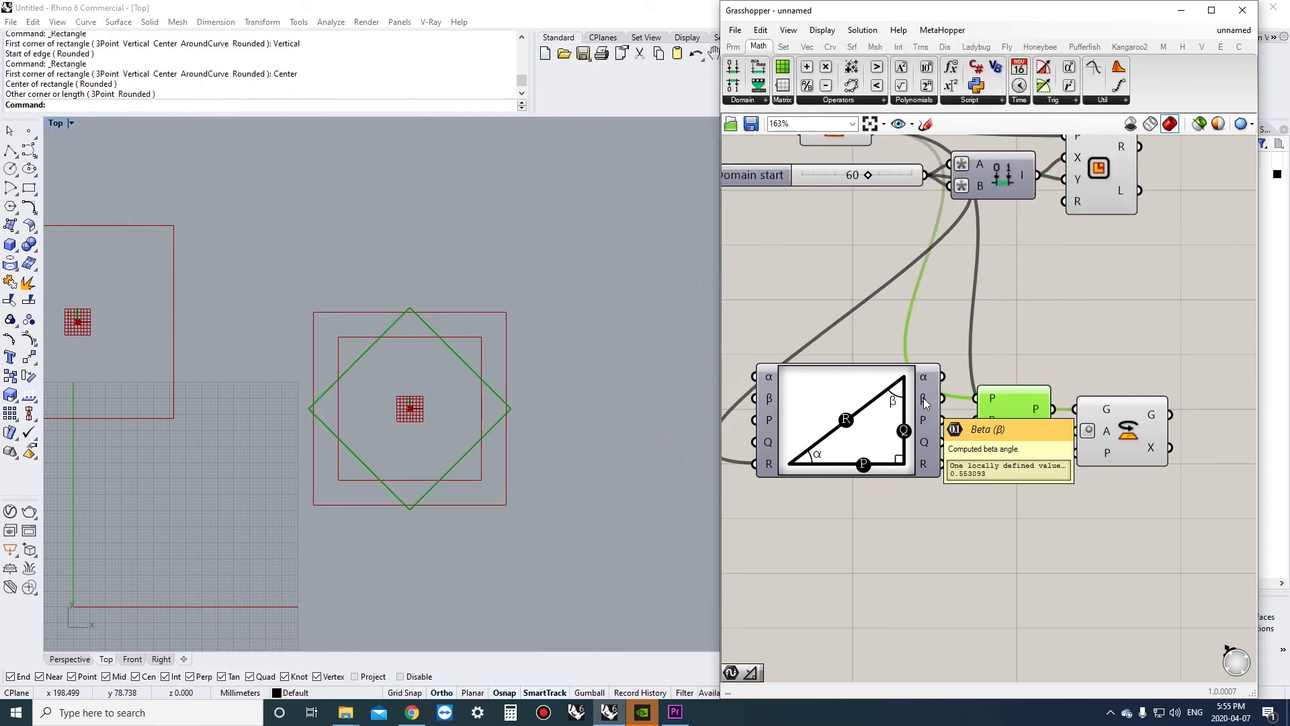
right_drag(774, 391, 812, 388)
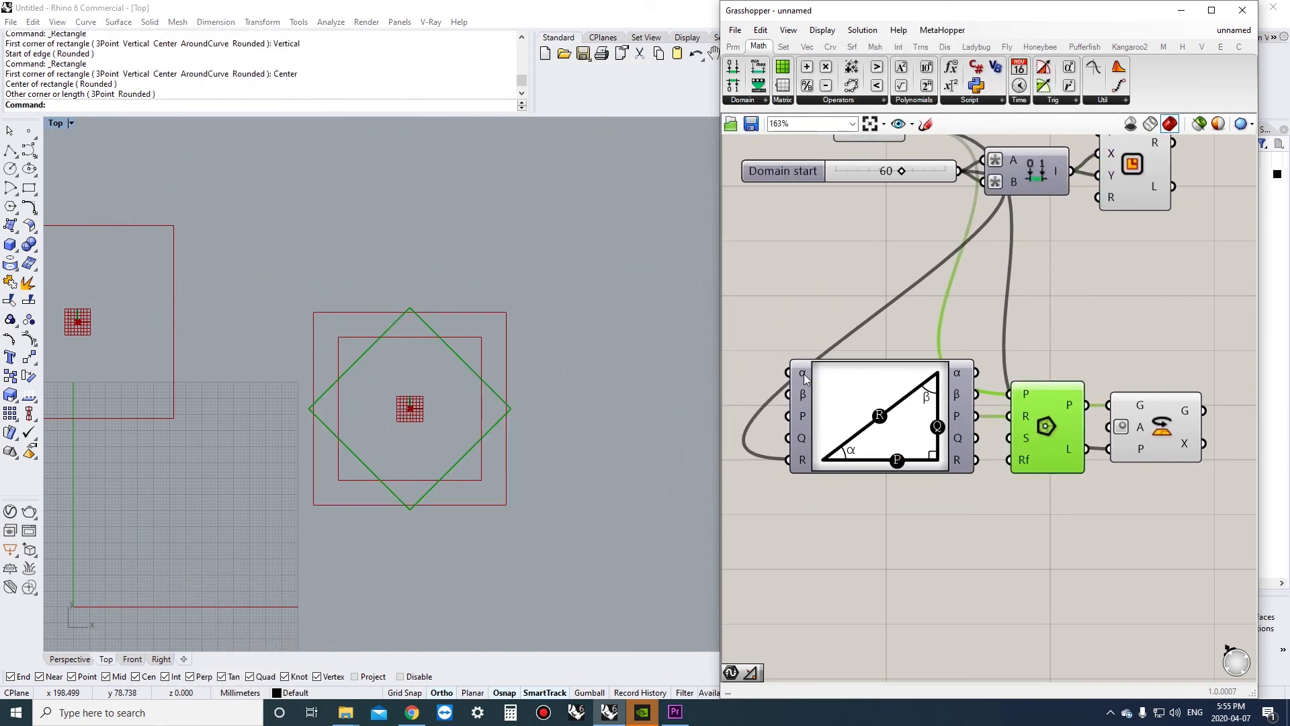
right_click(803, 373)
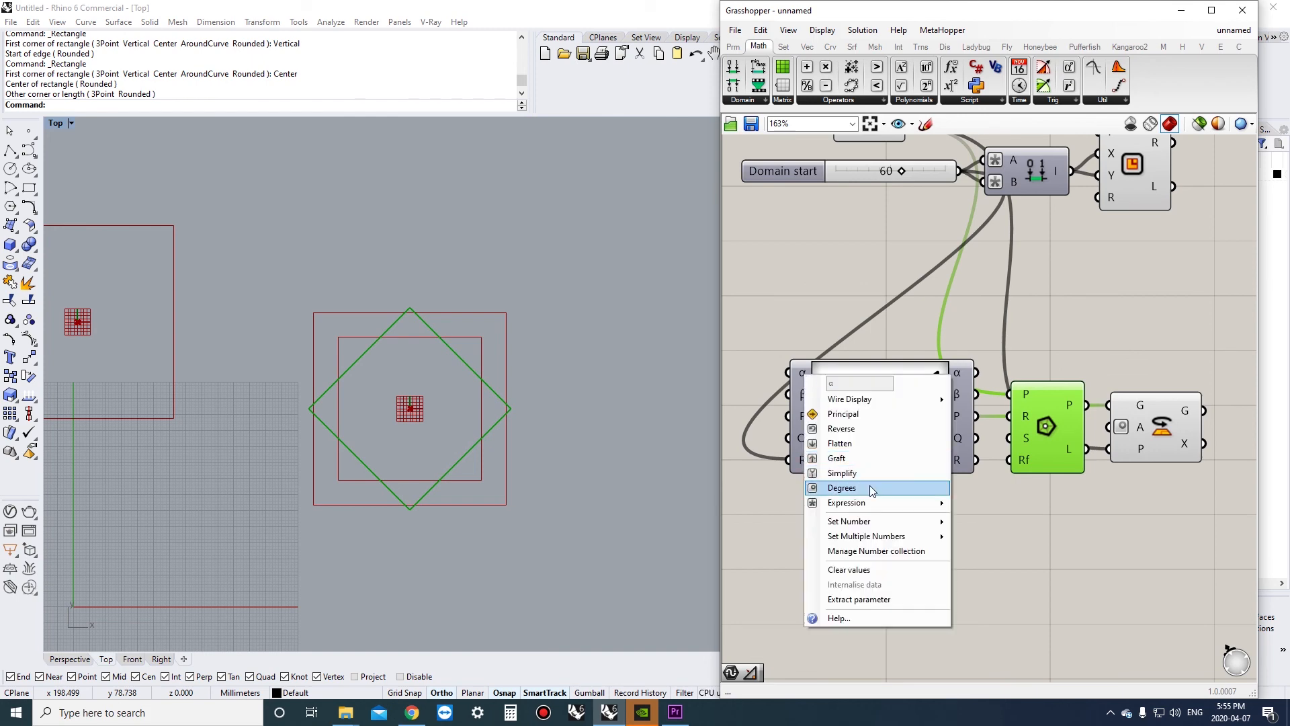
click(870, 486)
click(833, 307)
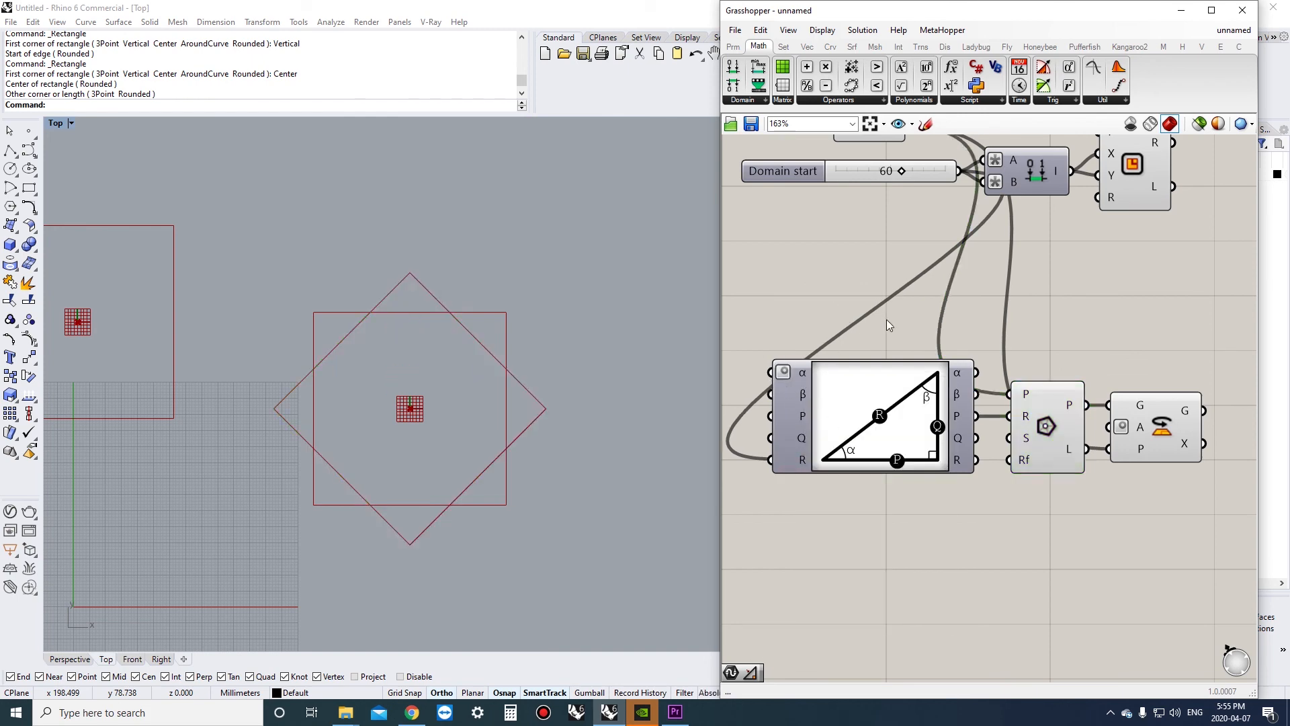
- Check the options of the Rotate component's A input, and highlight the Rotate and Right Trigonometry components in turn
right_drag(891, 383, 904, 374)
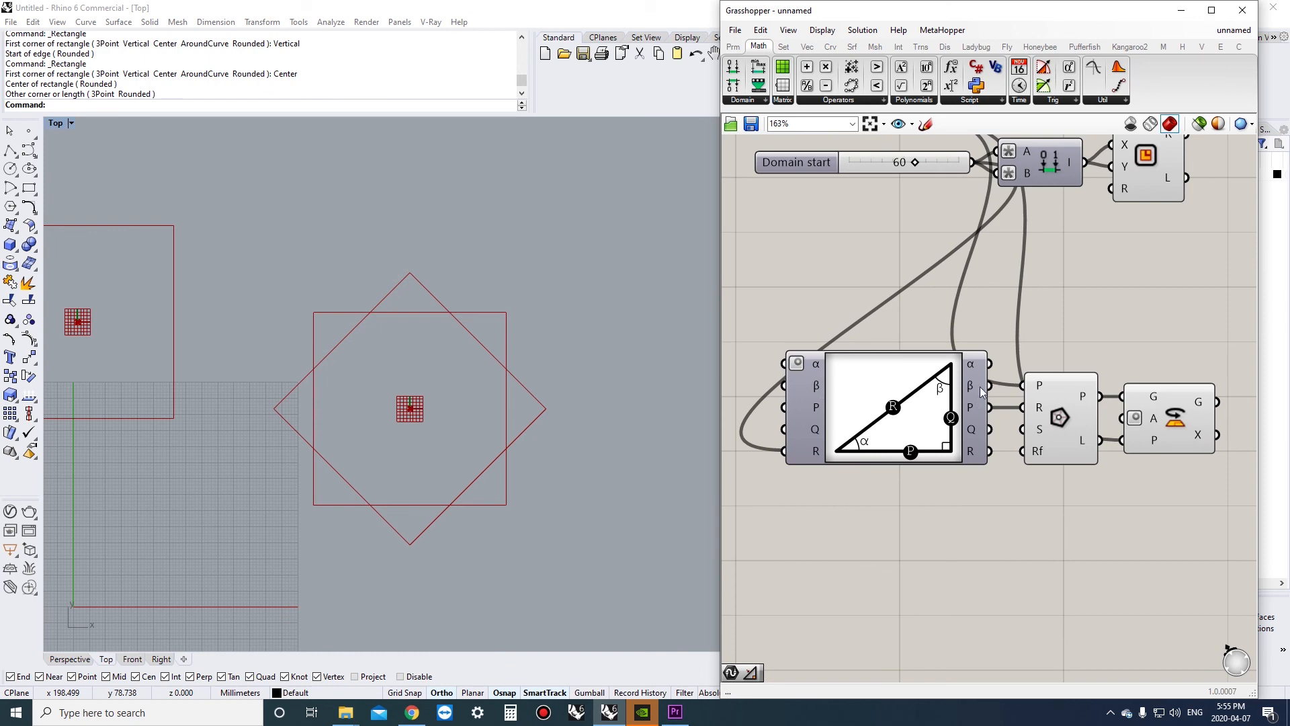
right_click(1151, 420)
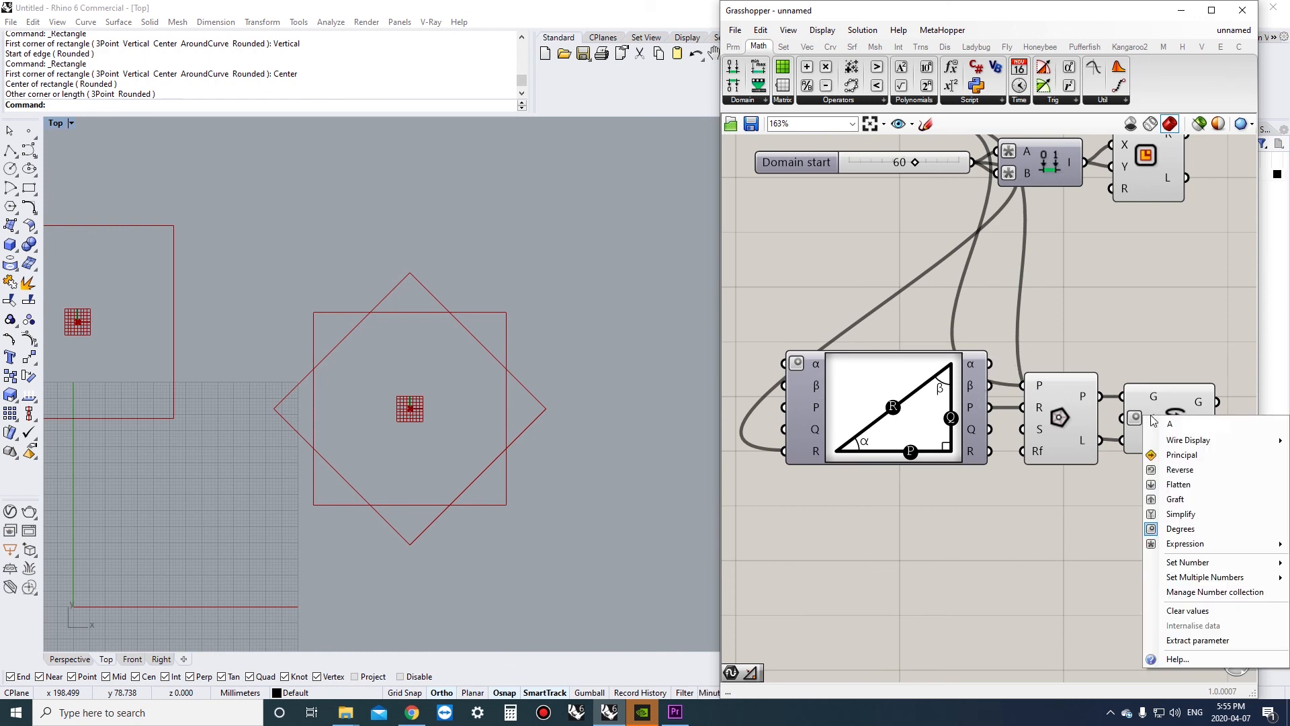
click(1180, 529)
click(1181, 430)
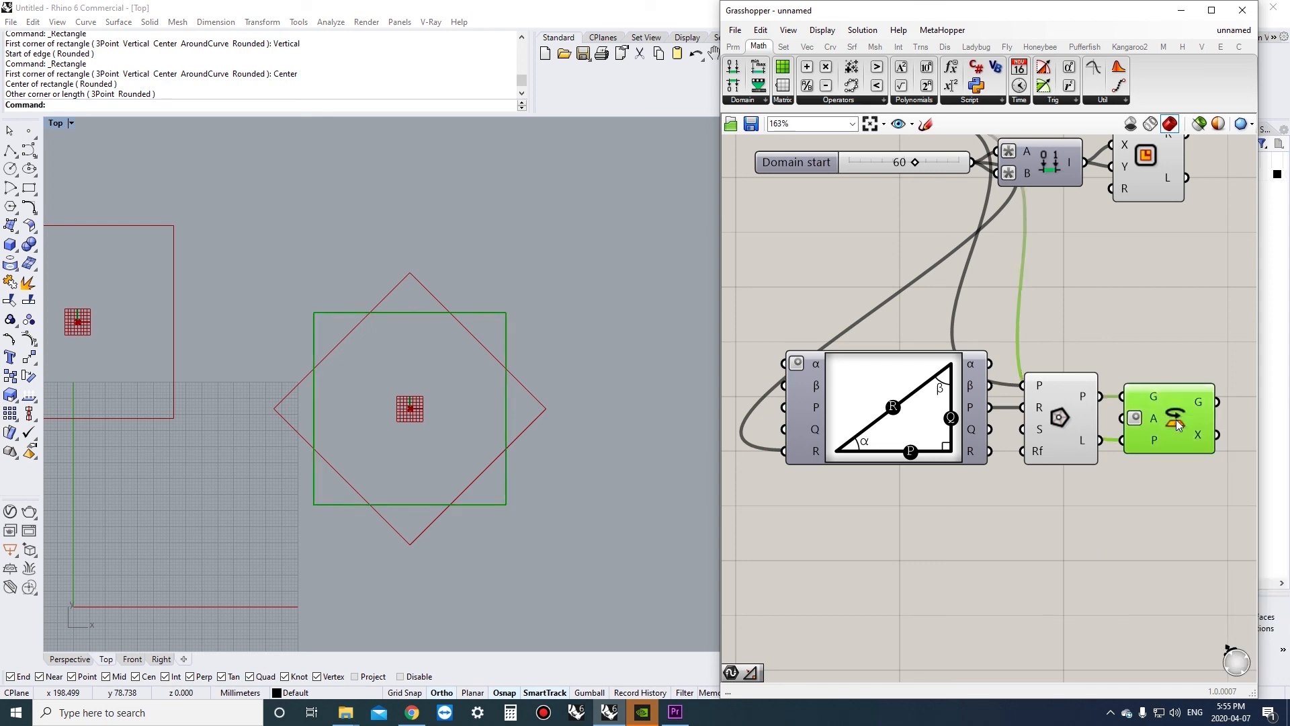
click(887, 389)
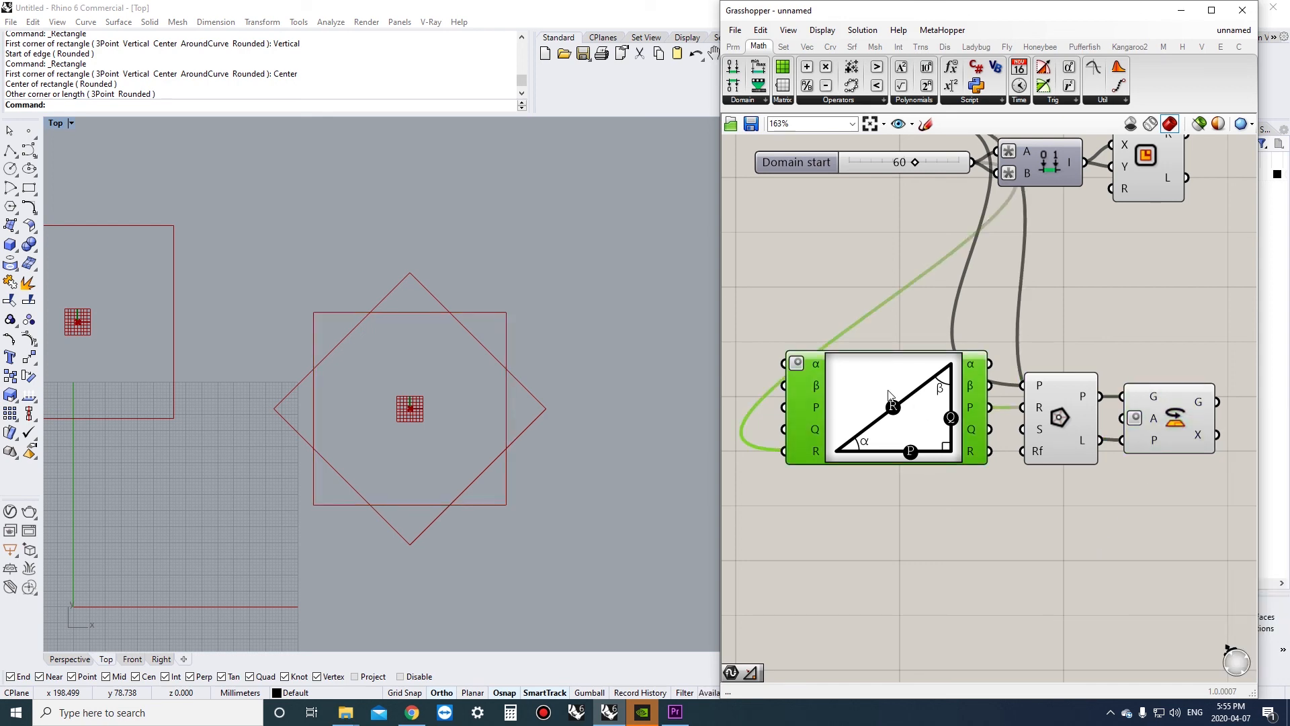
- Turn the Degrees option of the Right Trigonometry's α input off and back on
right_click(807, 369)
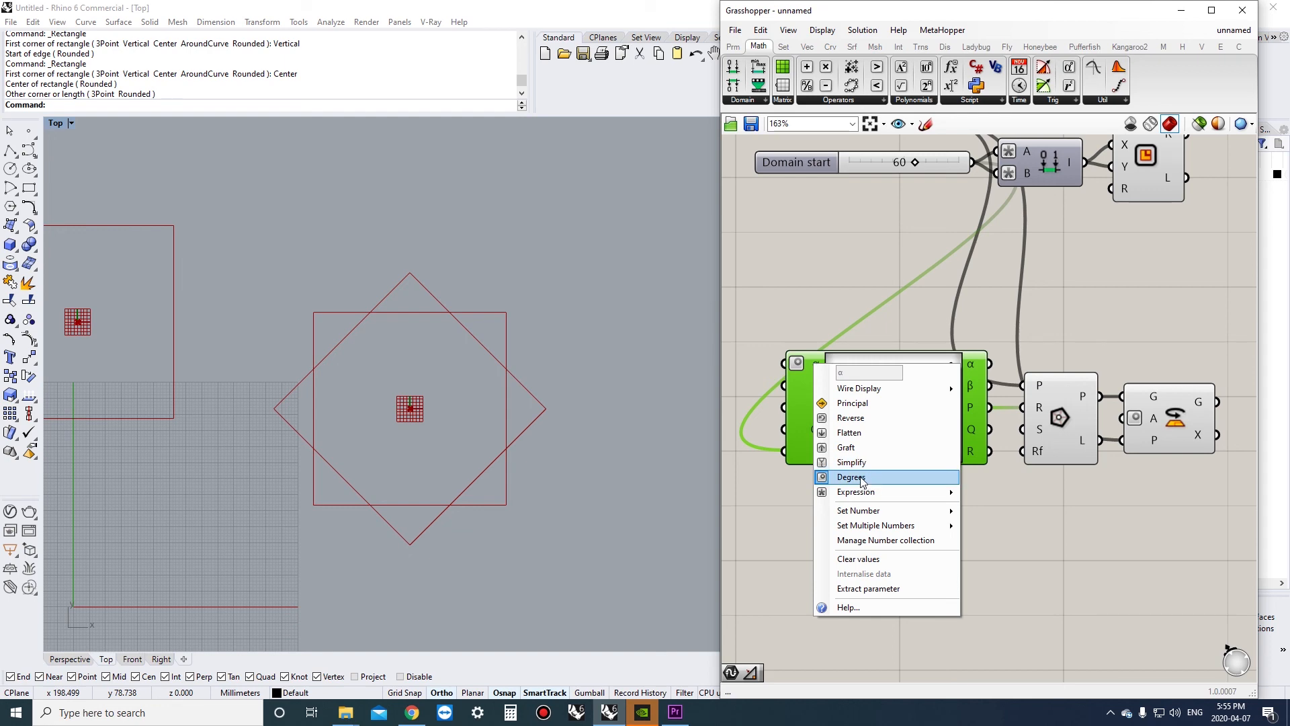
click(851, 477)
right_click(817, 366)
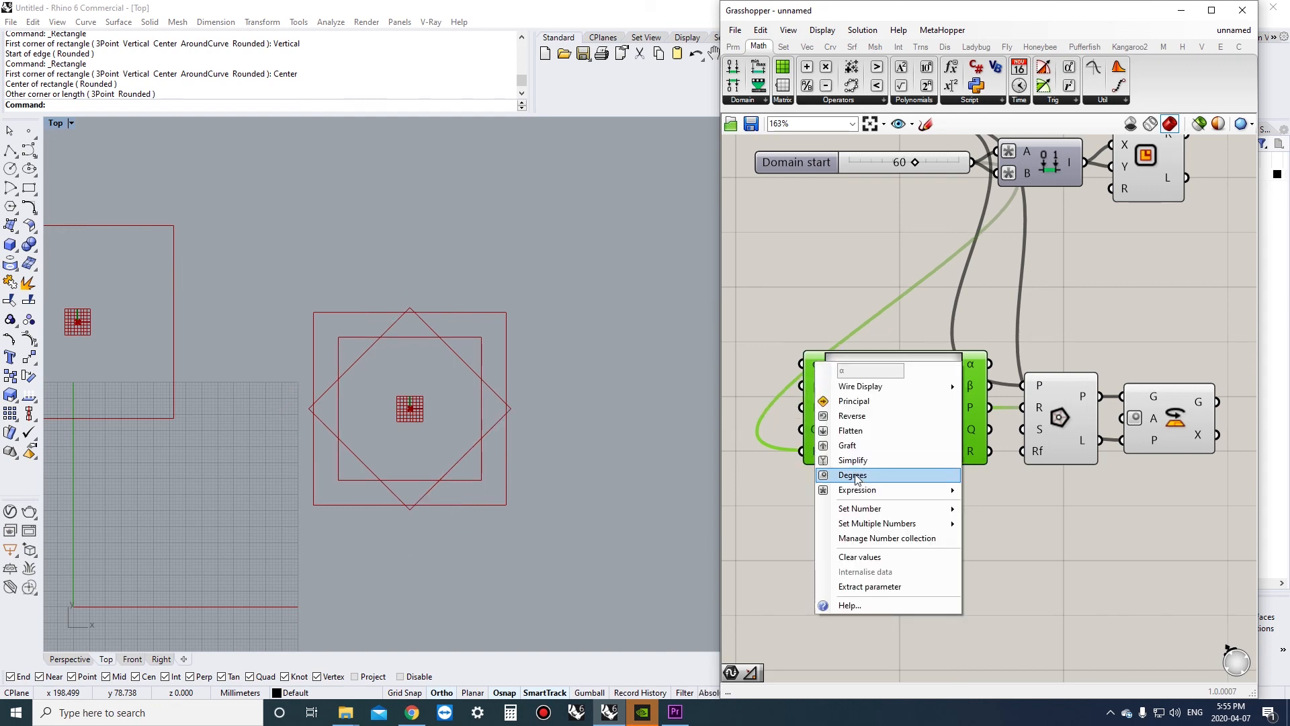
click(855, 477)
scroll(855, 471, down, 2)
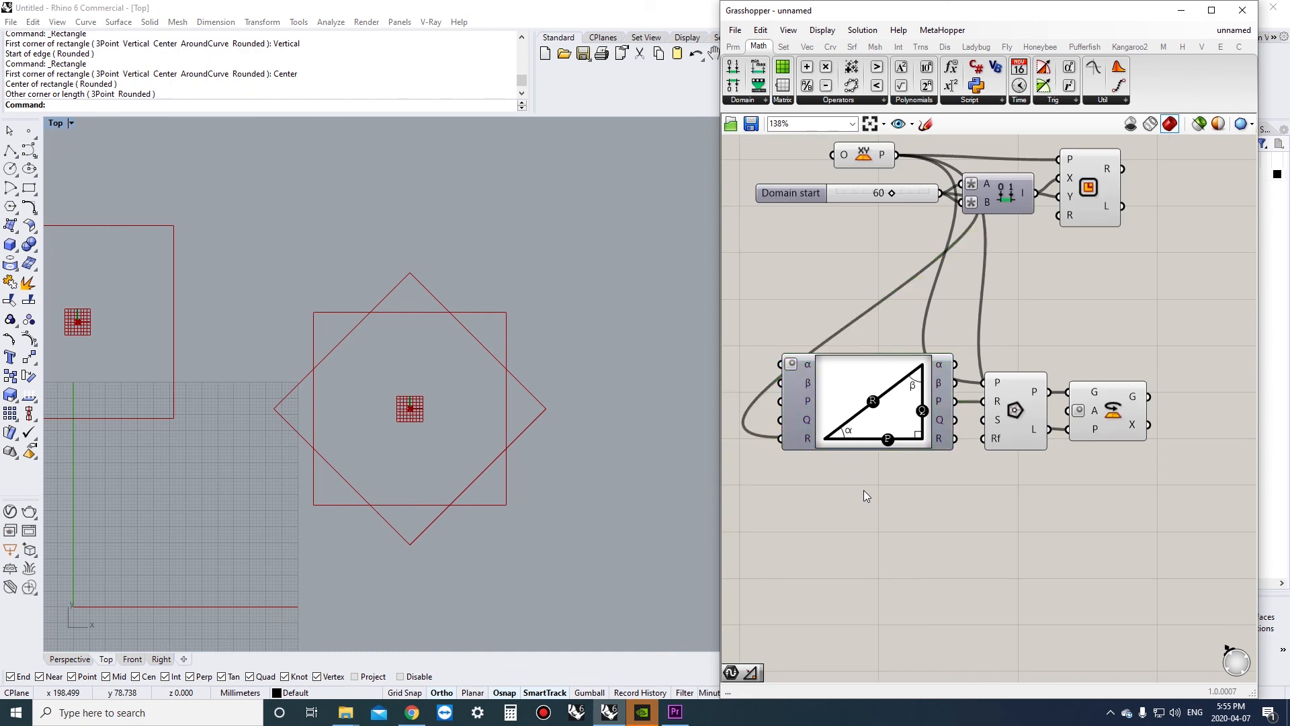
- Compare the rotated polygon with the rectangle by highlighting their components, and hide the preview of the unrotated Polygon
click(1118, 405)
right_drag(1088, 188, 1056, 226)
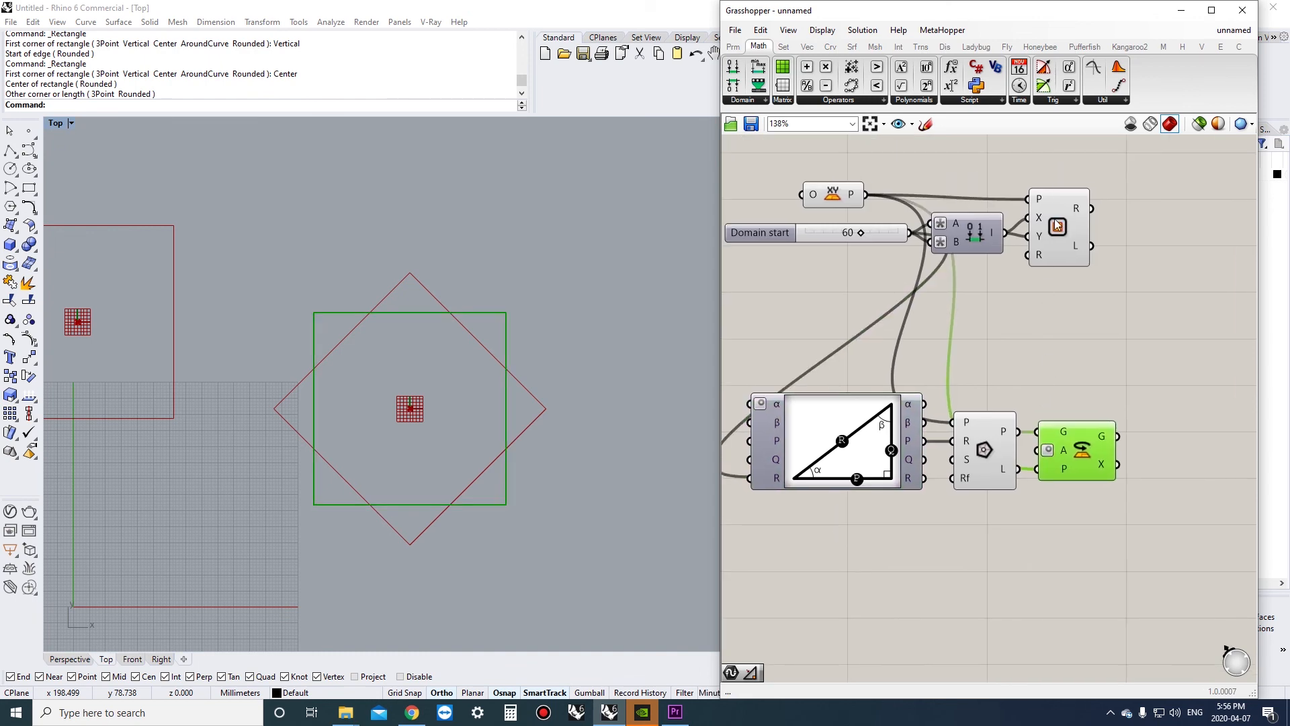
click(1058, 225)
click(1094, 324)
click(1057, 226)
click(995, 431)
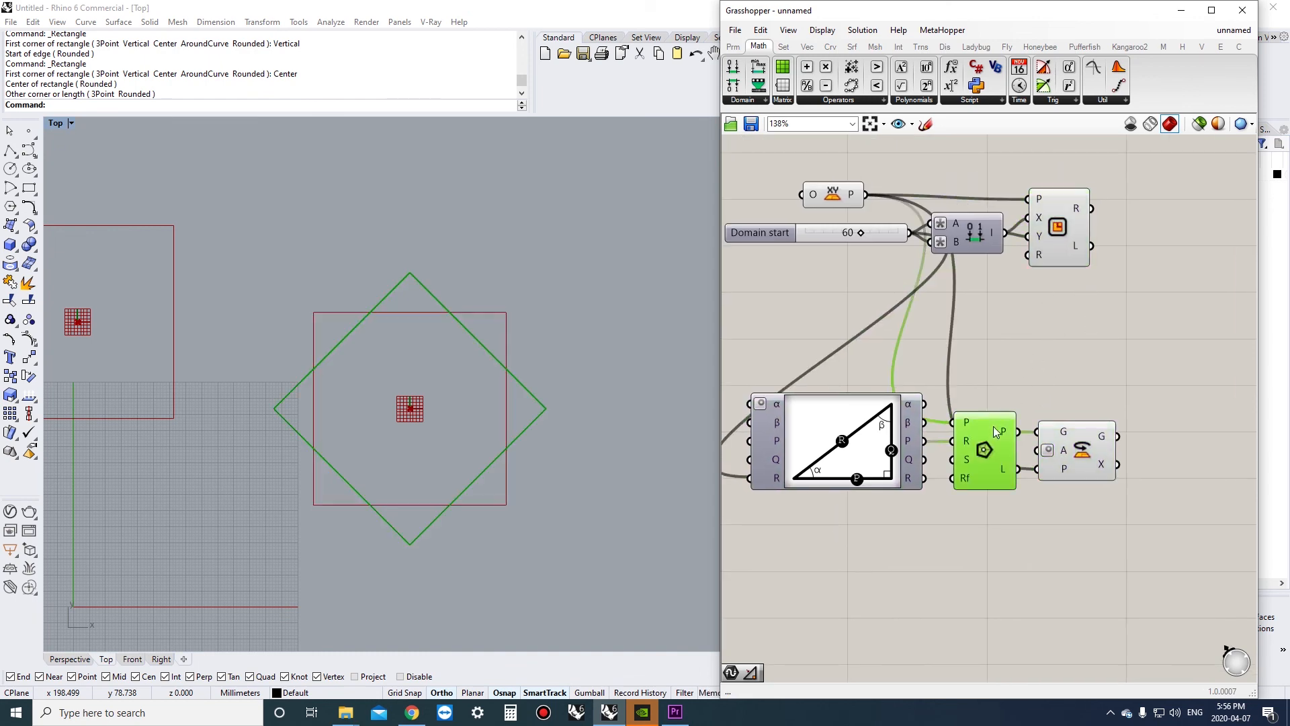
right_click(995, 432)
click(1076, 349)
- Check the rotated polygon against the rectangle again with only those two outlines previewed
click(1050, 231)
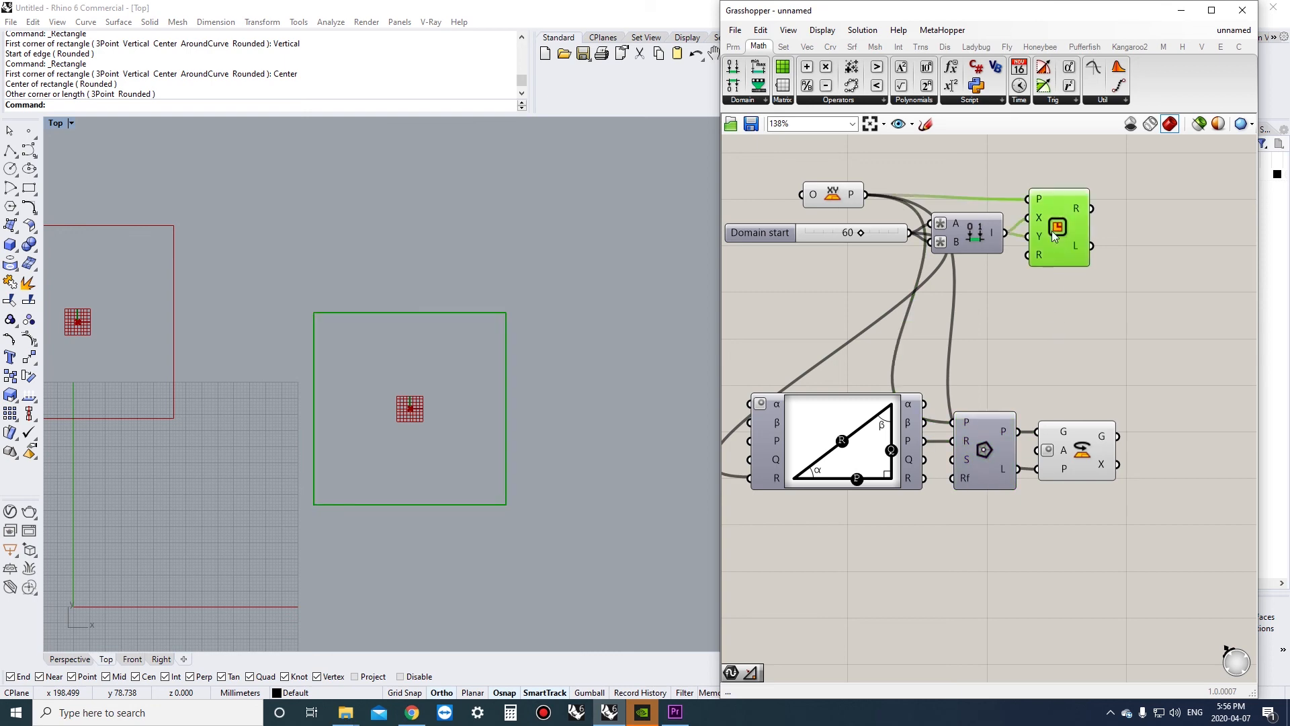
click(1077, 401)
click(1081, 440)
drag(1119, 360, 869, 483)
click(1053, 345)
right_drag(1020, 371, 1069, 344)
right_drag(990, 345, 977, 354)
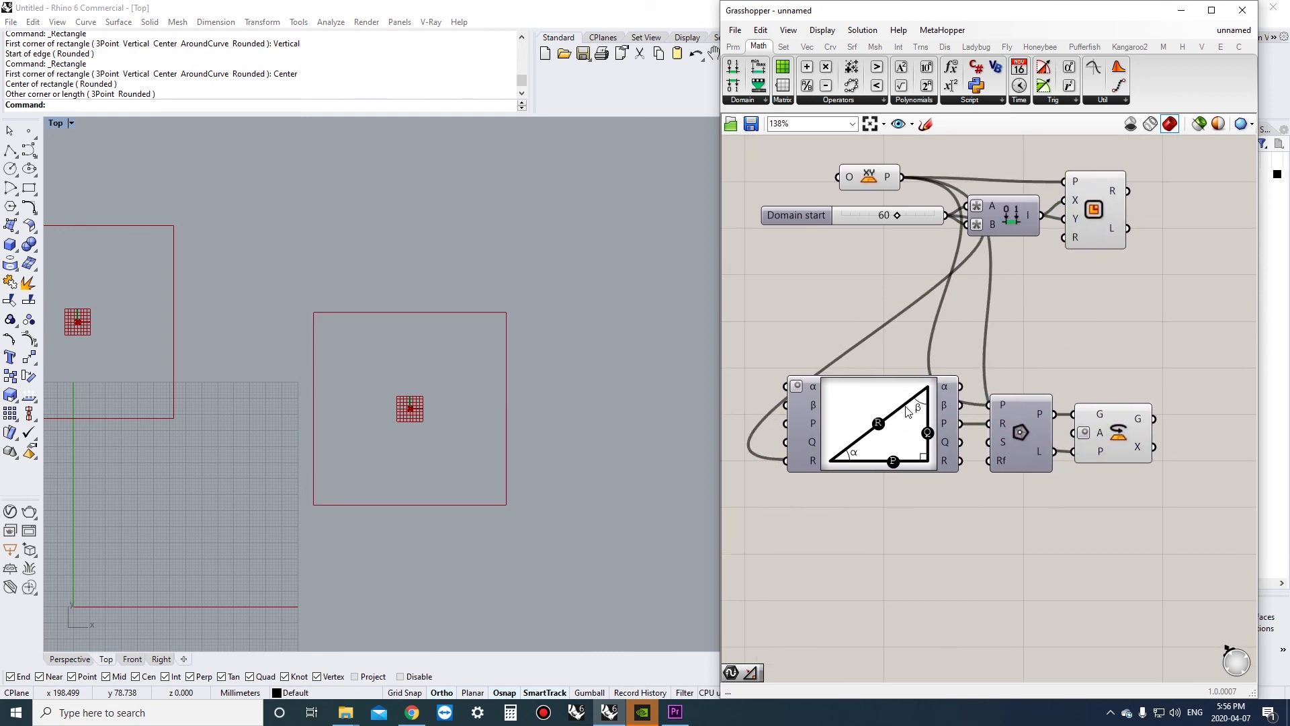
- Nudge the Right Trigonometry component slightly closer to the Polygon
drag(895, 405, 902, 406)
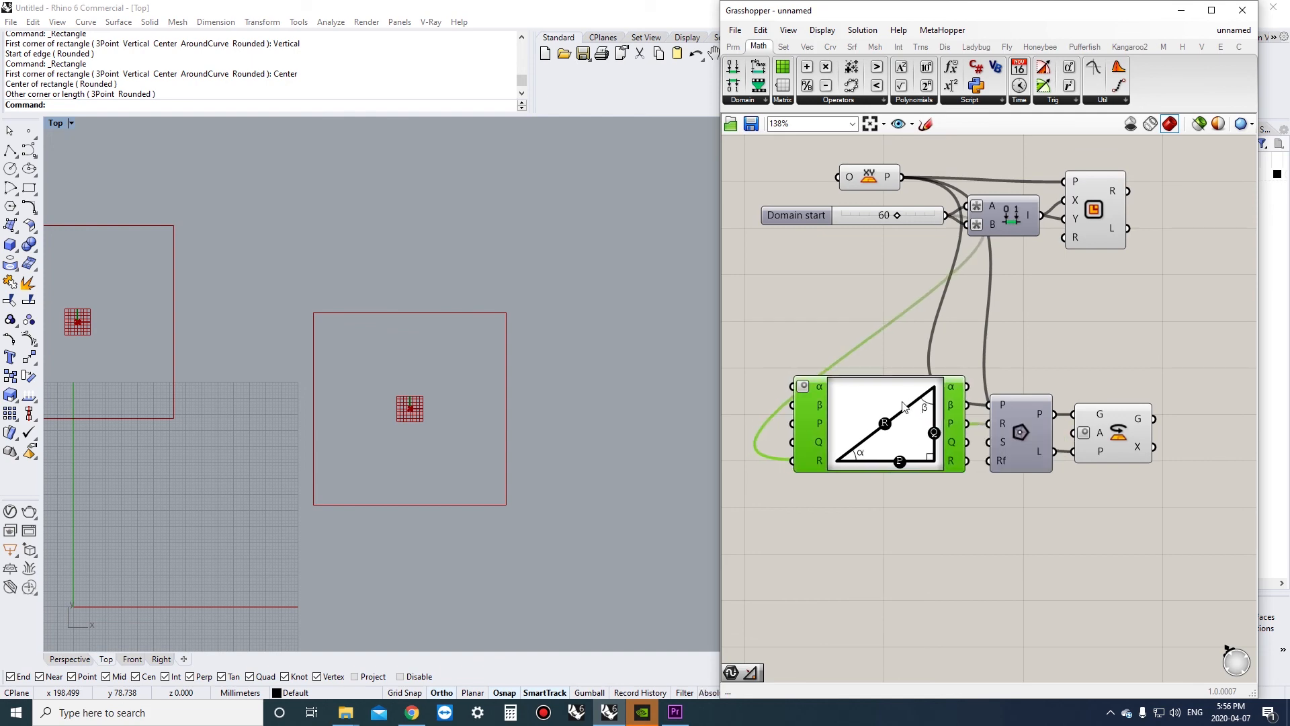
click(1017, 368)
right_drag(1052, 334, 1041, 381)
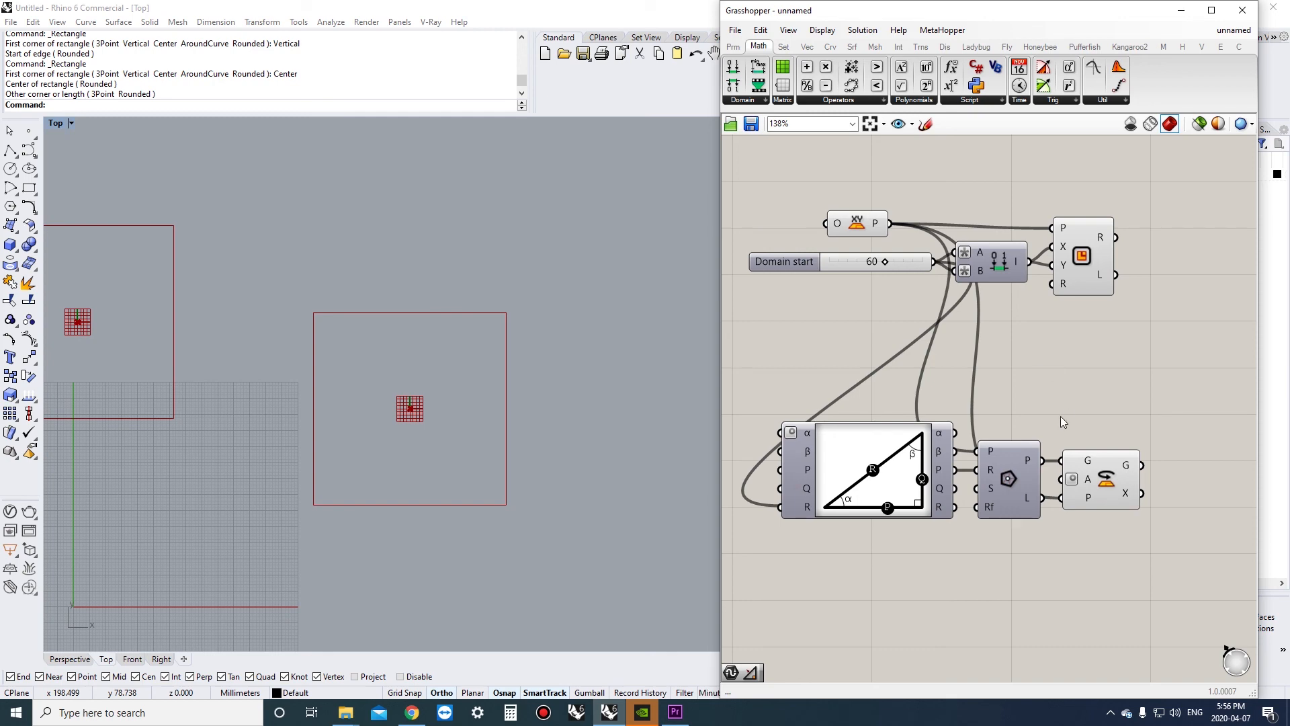
- Move the Right Trigonometry, Polygon and Rotate components together so they sit farther right beneath the rectangle's components
drag(1090, 388, 807, 534)
right_click(1067, 541)
click(1067, 541)
drag(1104, 545, 932, 456)
right_drag(1035, 398, 1003, 402)
click(1005, 403)
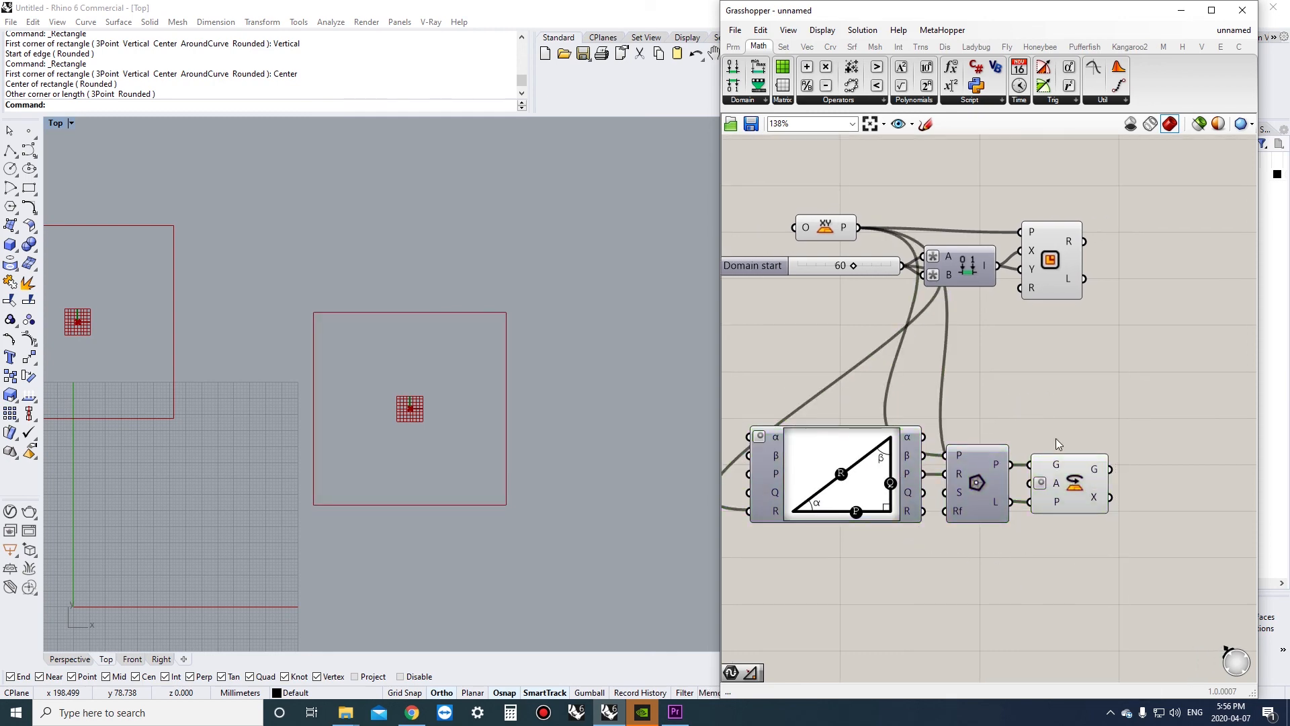
drag(1071, 567, 904, 463)
drag(977, 481, 1045, 455)
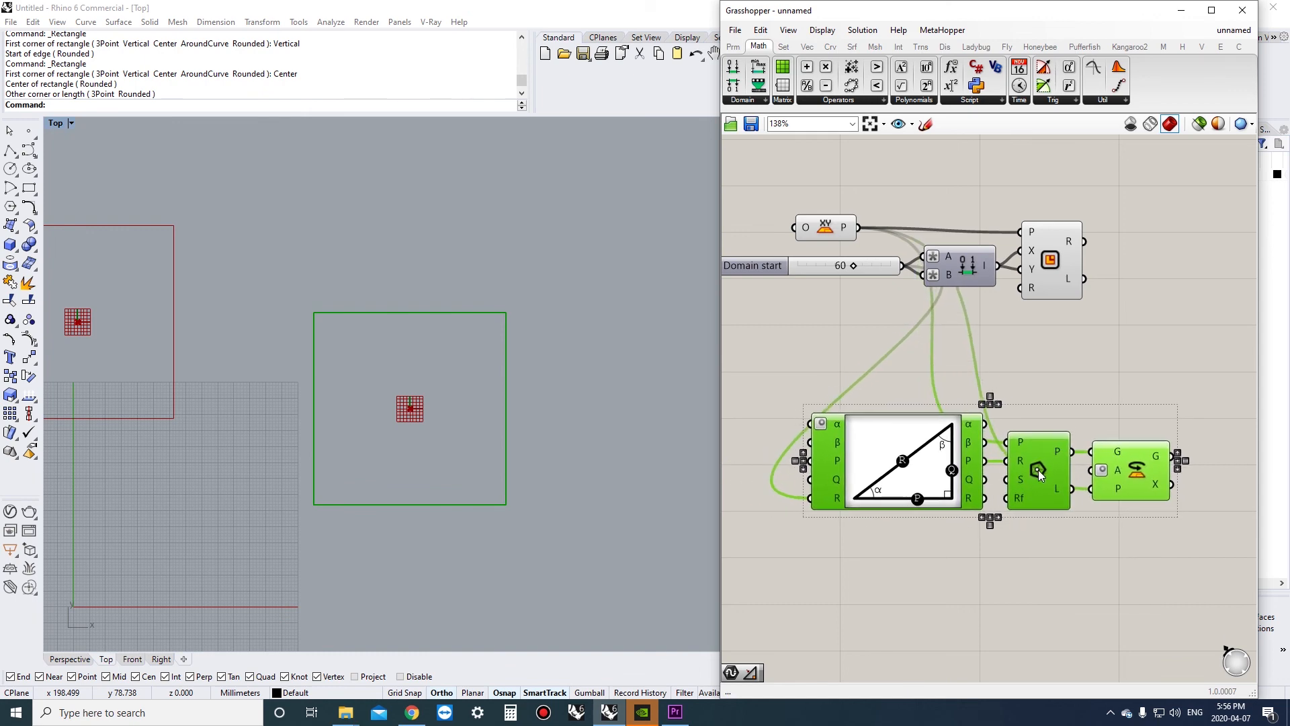
click(1034, 558)
right_drag(1033, 558, 1002, 557)
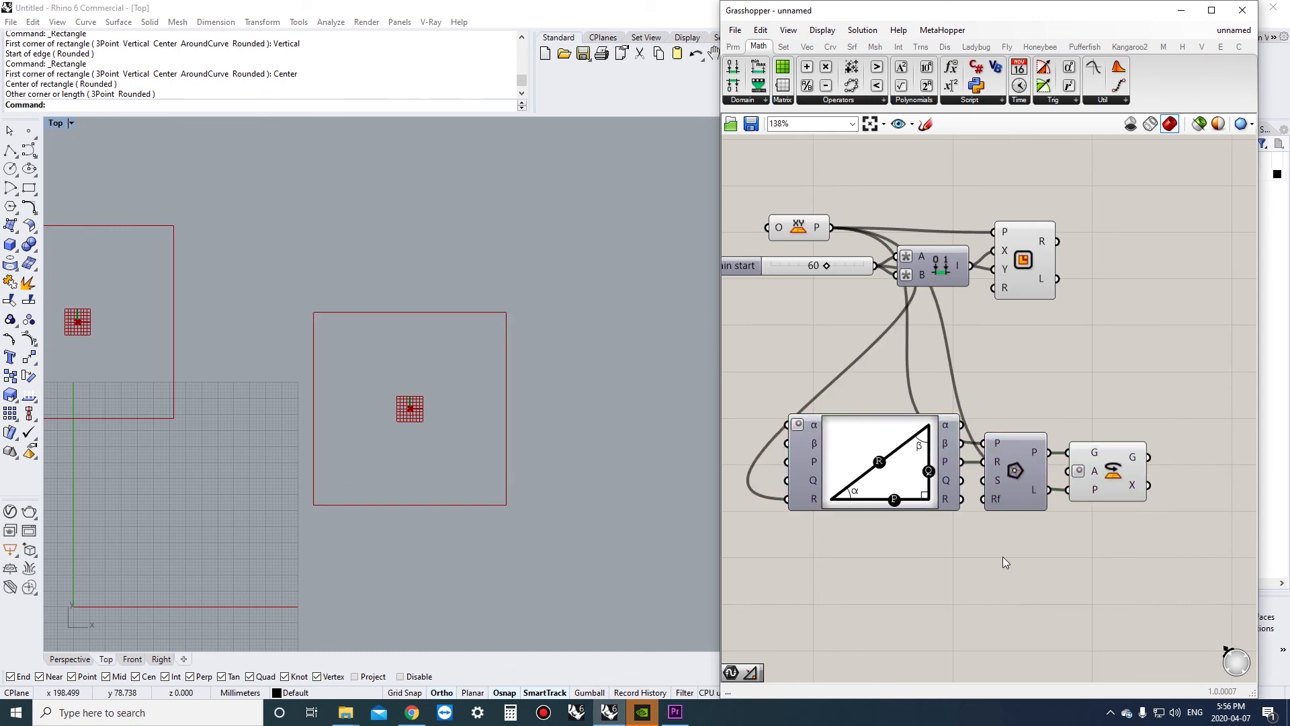
right_drag(1094, 541, 1072, 546)
drag(1073, 546, 928, 464)
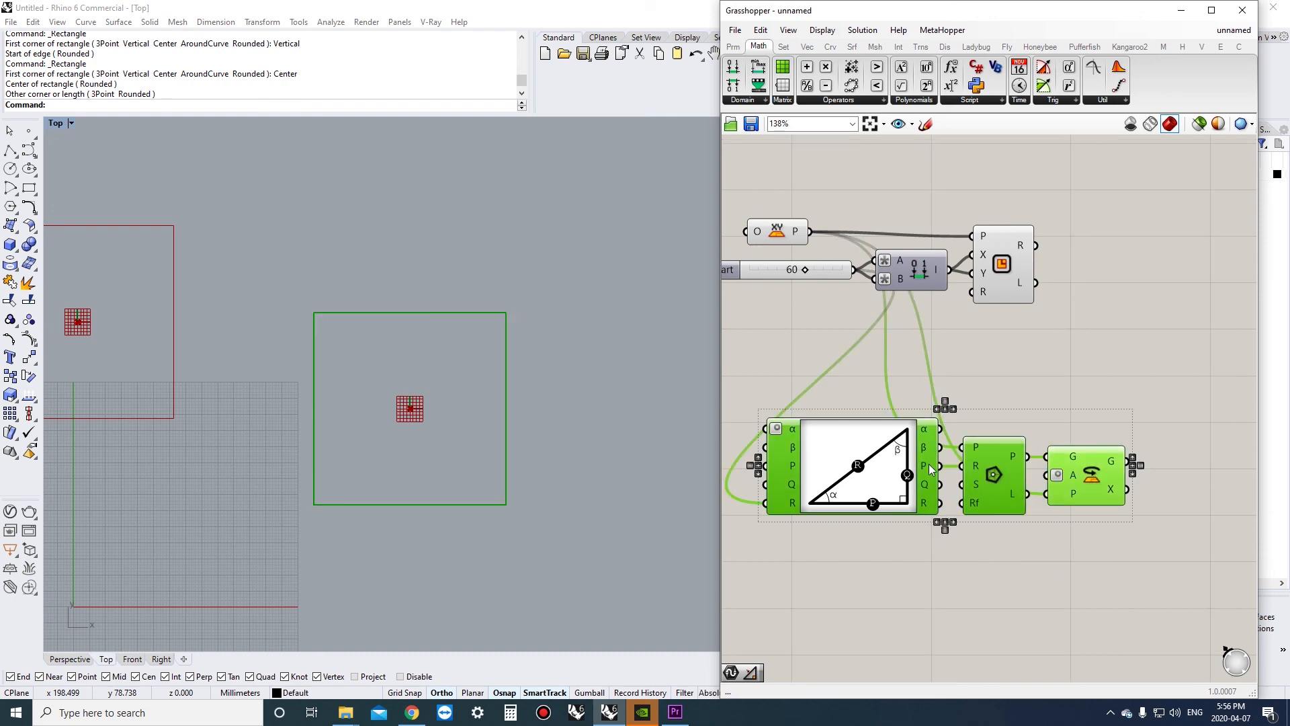
drag(1000, 482, 1006, 468)
scroll(997, 363, down, 2)
right_drag(997, 363, 1022, 412)
scroll(1034, 413, up, 1)
right_drag(1035, 413, 1059, 445)
click(1071, 414)
scroll(1059, 445, up, 2)
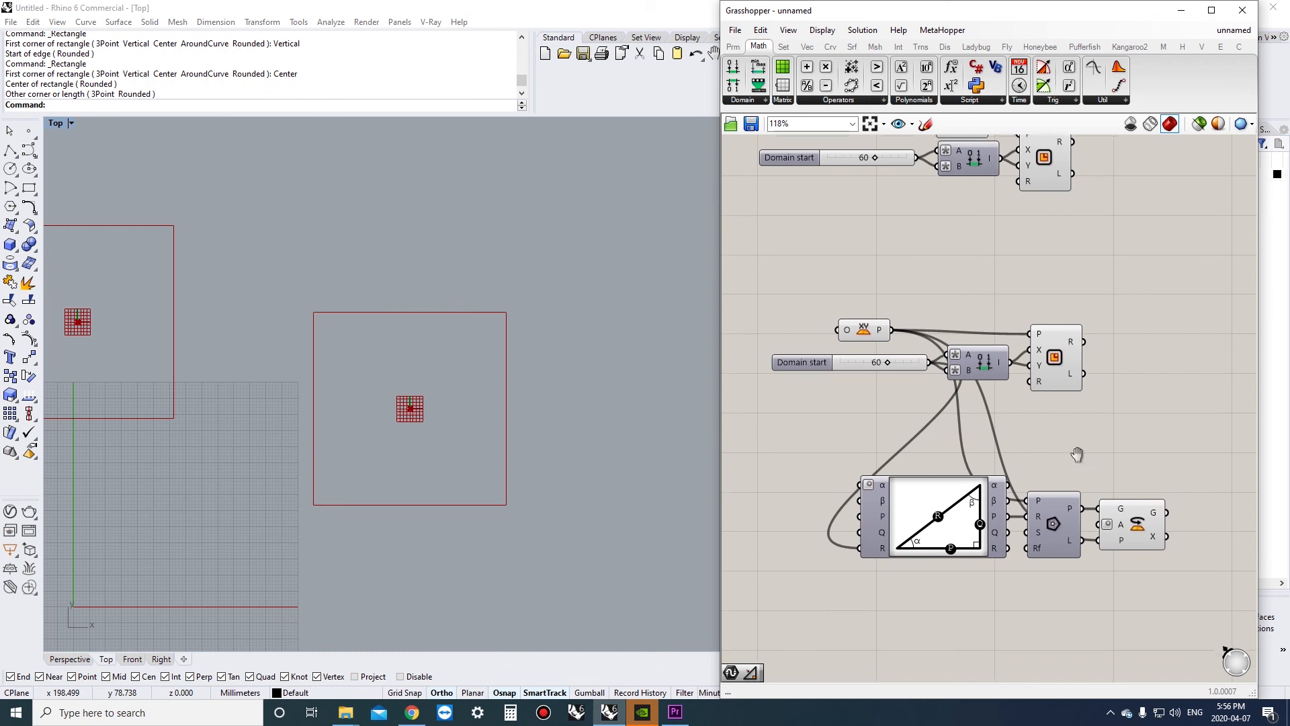
scroll(1123, 443, down, 1)
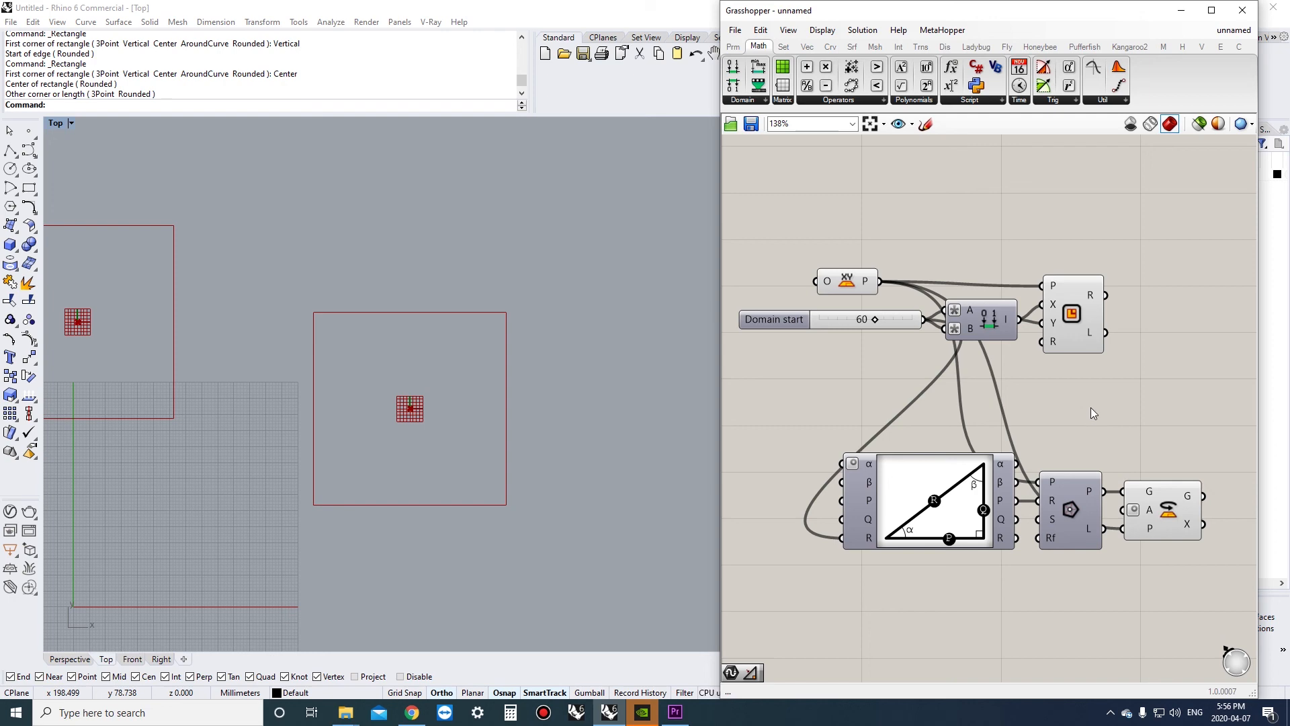
right_drag(1107, 425, 1092, 425)
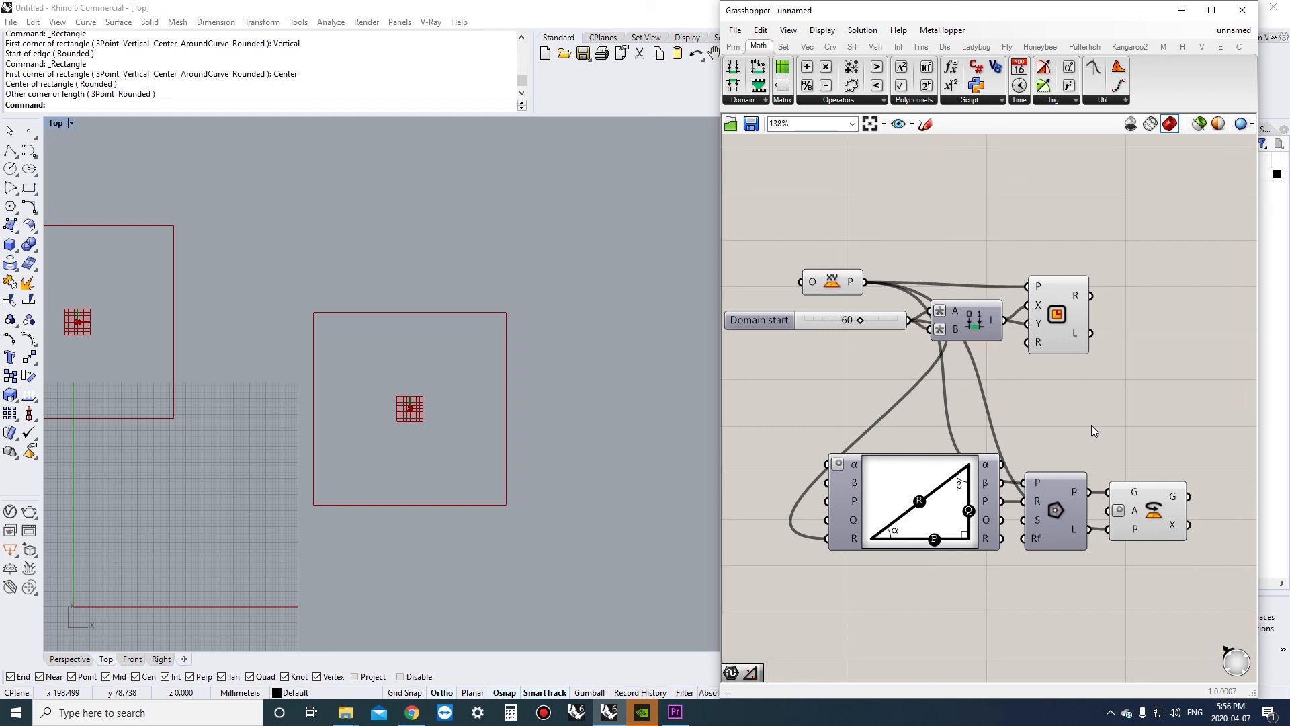